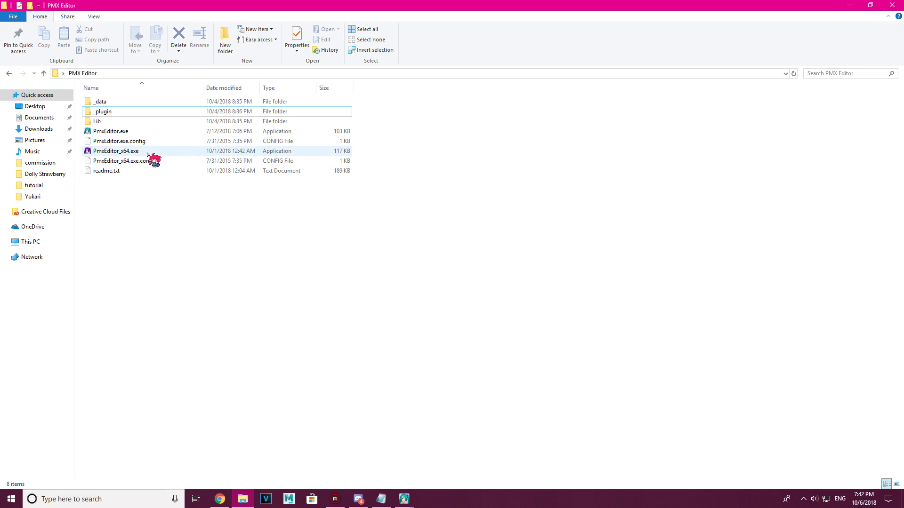
Locate the PmxEditor.exe and PmxEditor_x64.exe applications in the PMX Editor folder.
{"action": "left_click", "coordinate": [136, 133]}
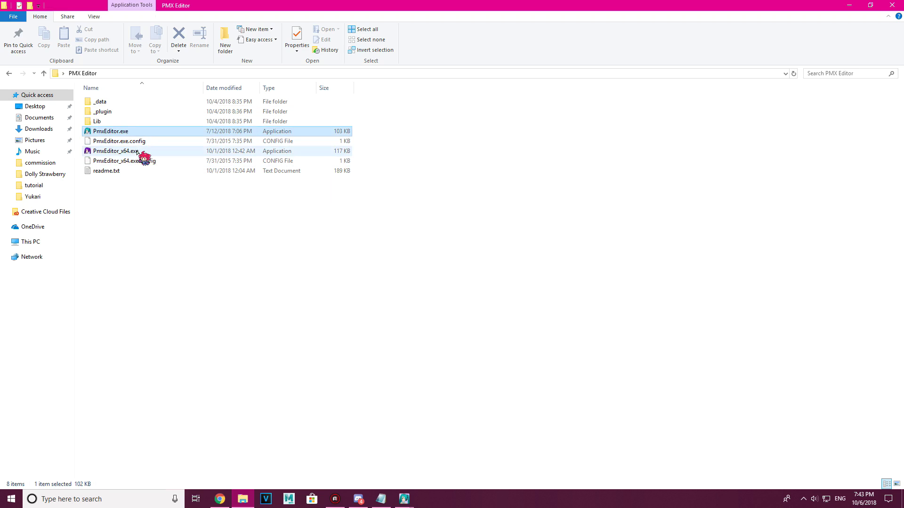
{"action": "left_click", "coordinate": [140, 151]}
{"action": "left_click", "coordinate": [162, 200]}
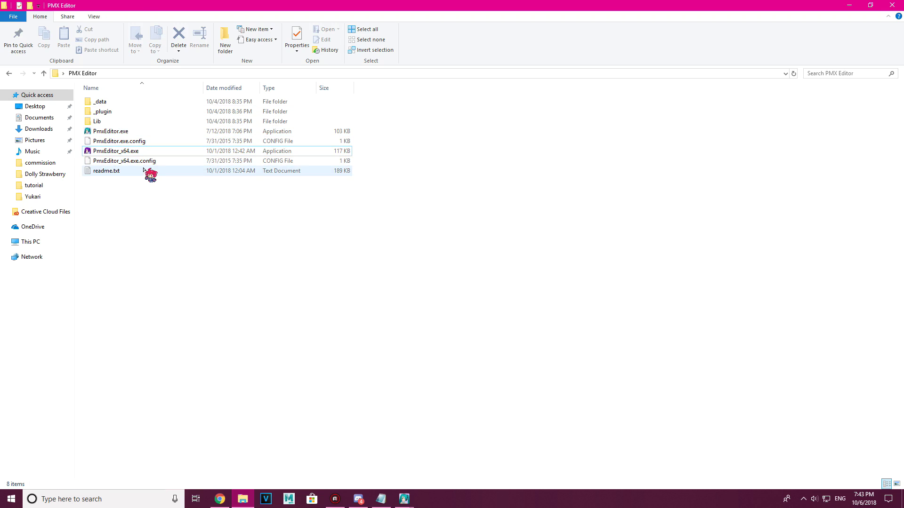
{"action": "left_click", "coordinate": [145, 132]}
{"action": "left_click", "coordinate": [143, 151]}
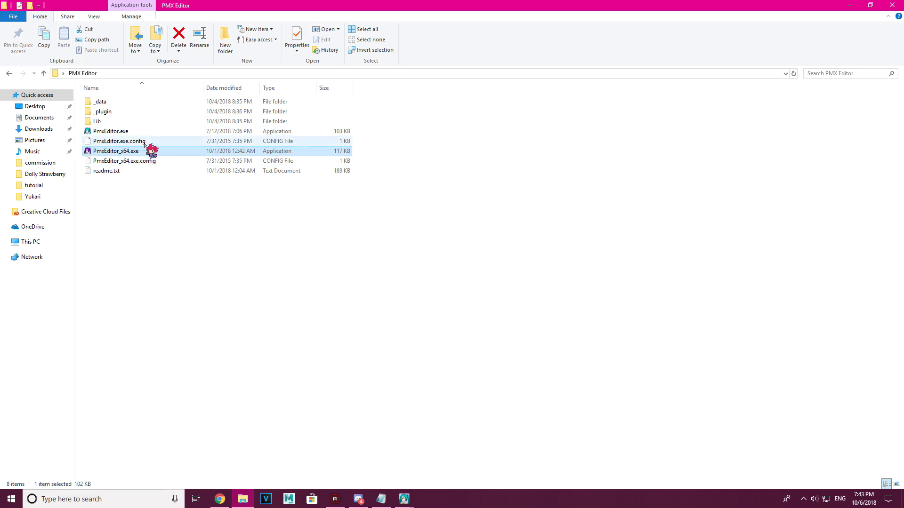
{"action": "left_click", "coordinate": [145, 131]}
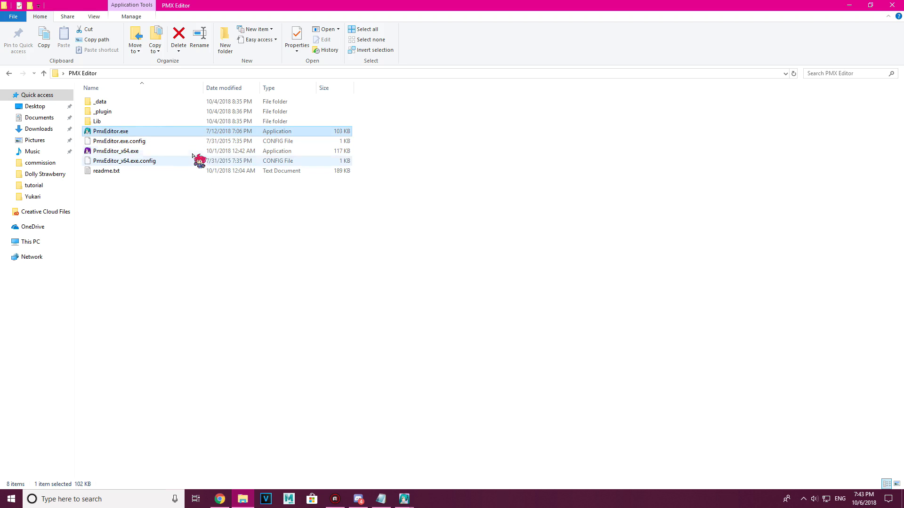
{"action": "left_click", "coordinate": [108, 133]}
{"action": "left_click", "coordinate": [149, 183]}
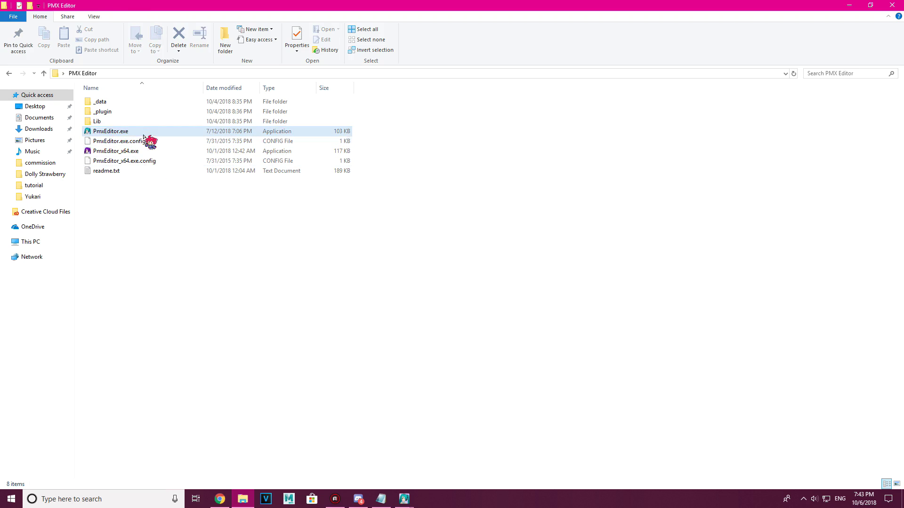
{"action": "left_click", "coordinate": [143, 134]}
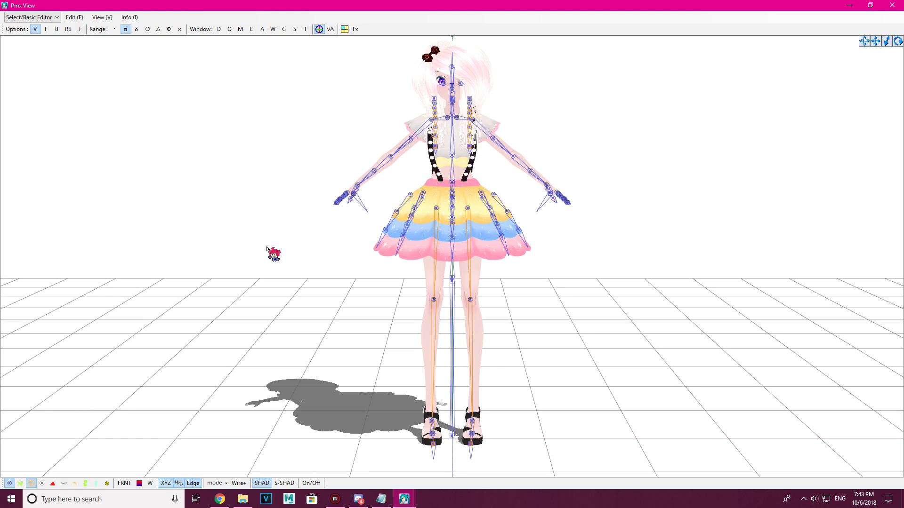
Box-select the model's vertices in several passes, ending with the hands, skirt and upper legs.
{"action": "right_click_drag", "start_coordinate": [266, 250], "coordinate": [347, 249]}
{"action": "key", "text": "r"}
{"action": "left_click_drag", "start_coordinate": [321, 85], "coordinate": [637, 457]}
{"action": "left_click", "coordinate": [605, 292]}
{"action": "left_click_drag", "start_coordinate": [642, 327], "coordinate": [238, 6]}
{"action": "left_click", "coordinate": [625, 290]}
{"action": "left_click_drag", "start_coordinate": [648, 259], "coordinate": [658, 269]}
{"action": "left_click_drag", "start_coordinate": [591, 99], "coordinate": [305, 377]}
{"action": "left_click", "coordinate": [636, 245]}
{"action": "left_click", "coordinate": [456, 161]}
{"action": "left_click", "coordinate": [490, 218]}
{"action": "left_click_drag", "start_coordinate": [610, 178], "coordinate": [281, 300]}
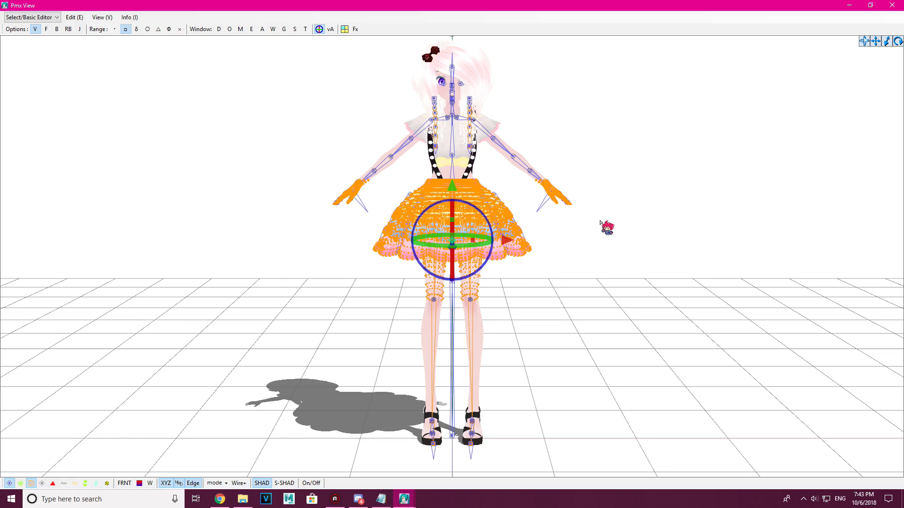
Box-select only the thigh vertices just below the skirt and clear the selection.
{"action": "left_click_drag", "start_coordinate": [604, 220], "coordinate": [163, 341]}
{"action": "left_click_drag", "start_coordinate": [593, 258], "coordinate": [256, 322]}
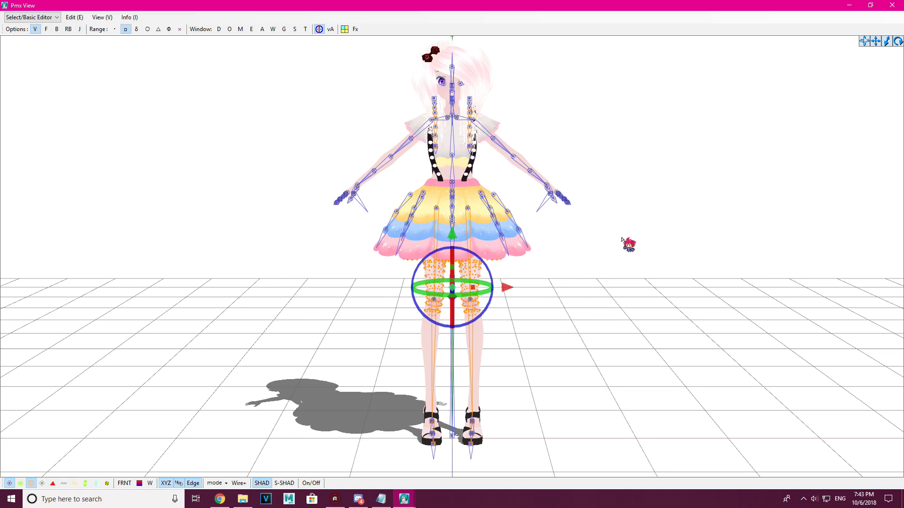
{"action": "left_click_drag", "start_coordinate": [622, 238], "coordinate": [326, 345]}
{"action": "left_click", "coordinate": [562, 288]}
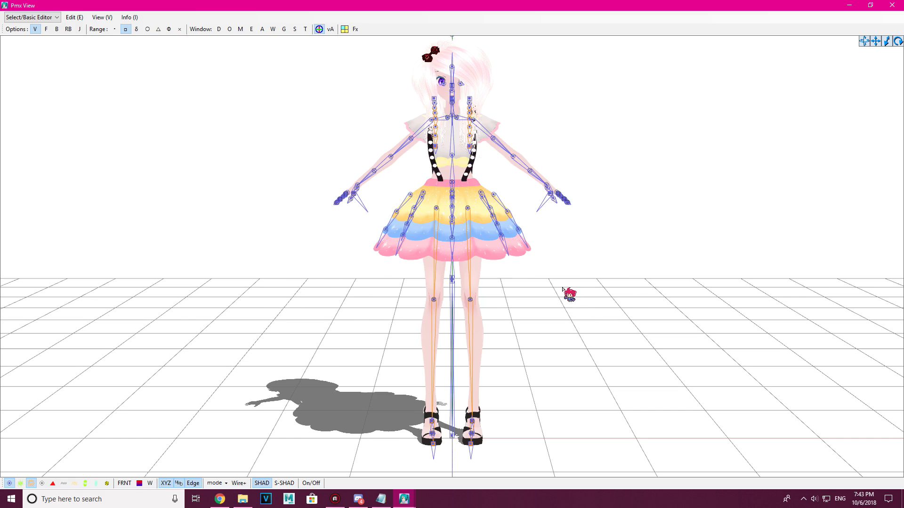
{"action": "left_click", "coordinate": [483, 222]}
{"action": "left_click", "coordinate": [617, 289]}
Pan and orbit the camera around the model and reset it to the front view.
{"action": "middle_click_drag", "start_coordinate": [607, 193], "coordinate": [588, 202]}
{"action": "right_click_drag", "start_coordinate": [600, 154], "coordinate": [523, 155]}
{"action": "right_click_drag", "start_coordinate": [603, 212], "coordinate": [658, 220]}
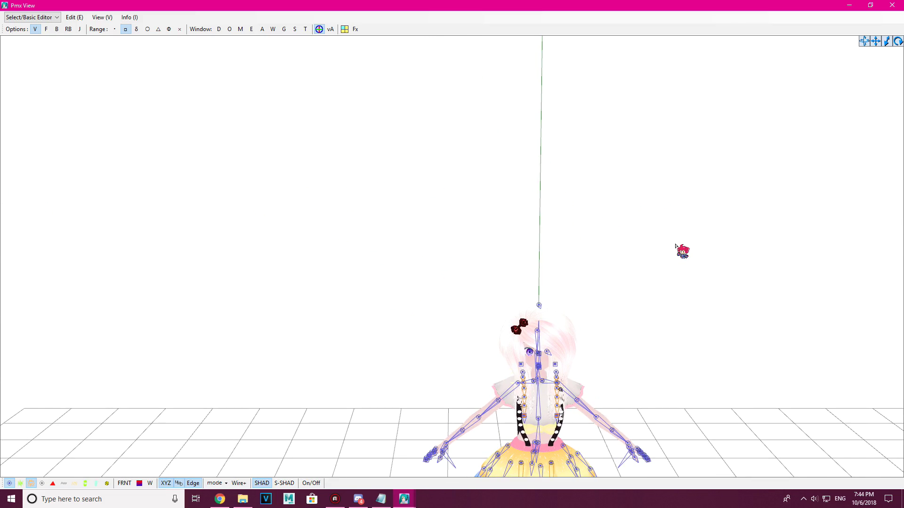
{"action": "key", "text": "r"}
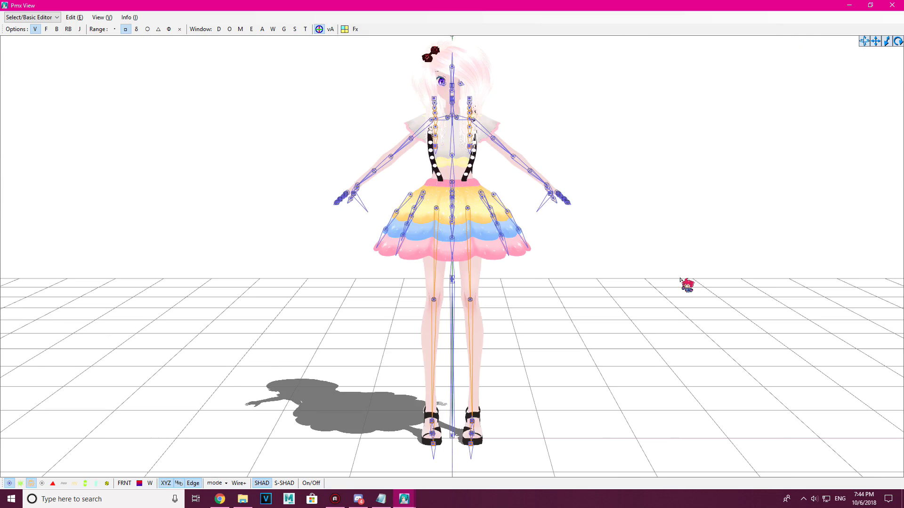
{"action": "right_click_drag", "start_coordinate": [680, 279], "coordinate": [692, 301]}
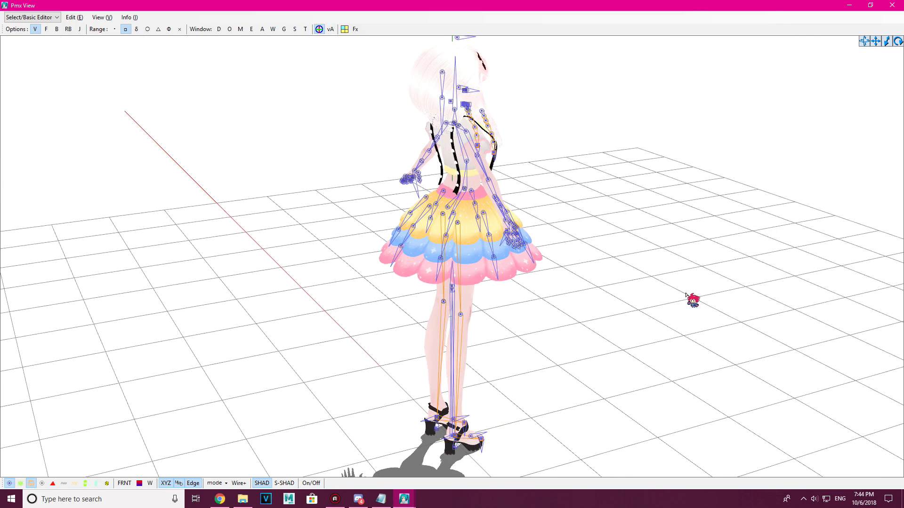
{"action": "key", "text": "0"}
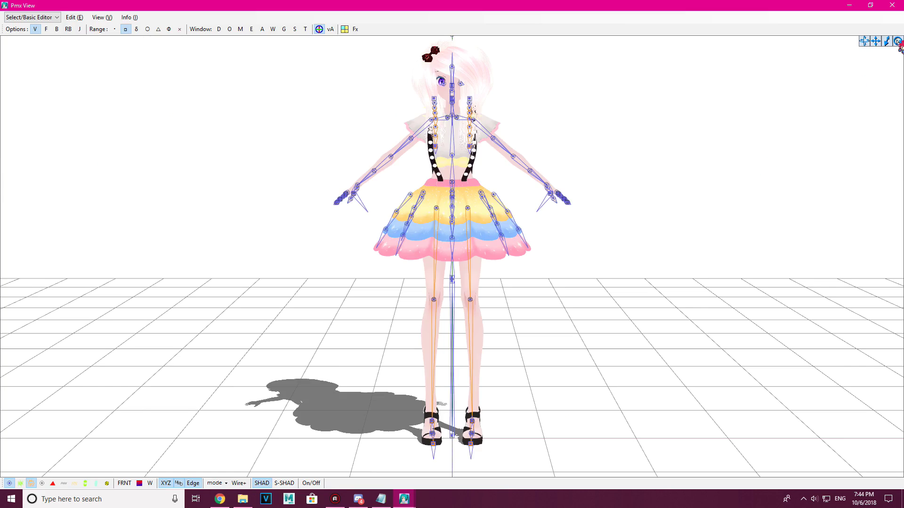
Examine the model with the view's move, zoom and rotate handles and return to the default front view.
{"action": "left_click_drag", "start_coordinate": [864, 42], "coordinate": [879, 59]}
{"action": "key", "text": "F2"}
{"action": "scroll", "coordinate": [666, 274], "scroll_direction": "up", "scroll_amount": 6}
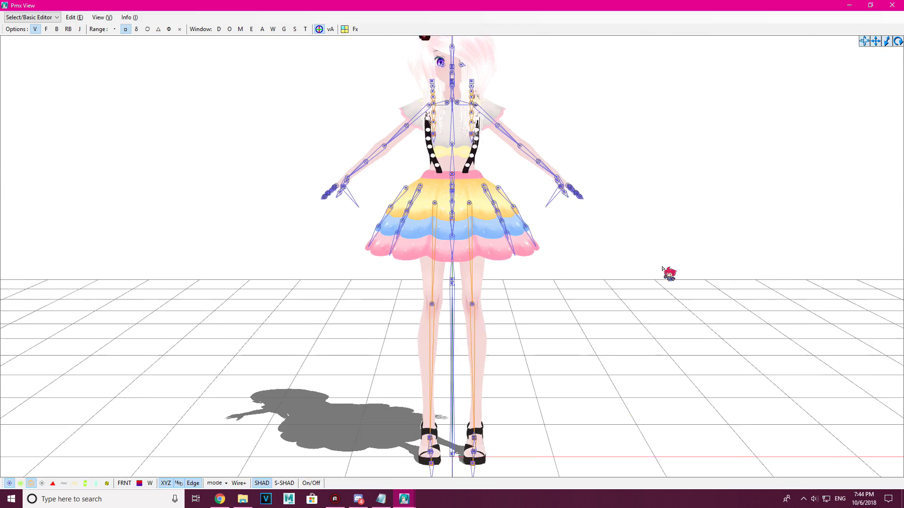
{"action": "scroll", "coordinate": [666, 274], "scroll_direction": "up", "scroll_amount": 3}
{"action": "middle_click_drag", "start_coordinate": [672, 255], "coordinate": [673, 295]}
{"action": "scroll", "coordinate": [680, 301], "scroll_direction": "down", "scroll_amount": 3}
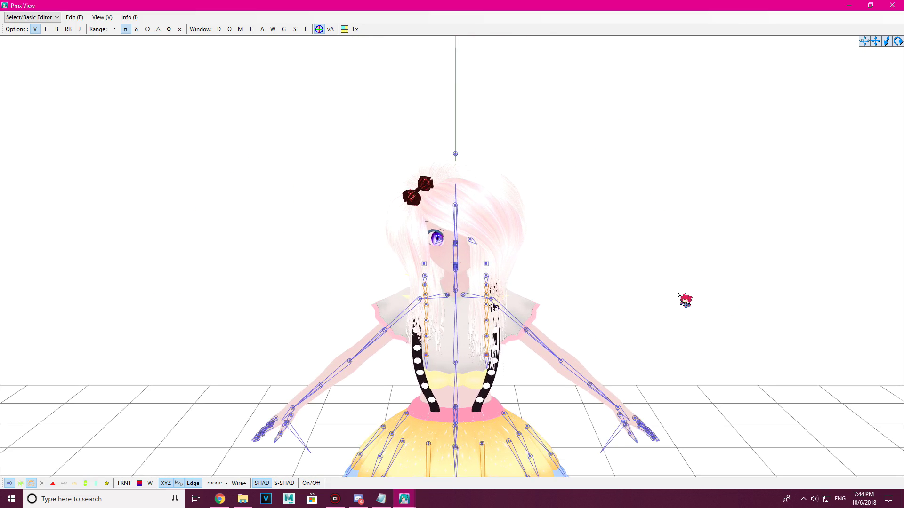
{"action": "scroll", "coordinate": [683, 301], "scroll_direction": "up", "scroll_amount": 4}
{"action": "scroll", "coordinate": [682, 297], "scroll_direction": "down", "scroll_amount": 5}
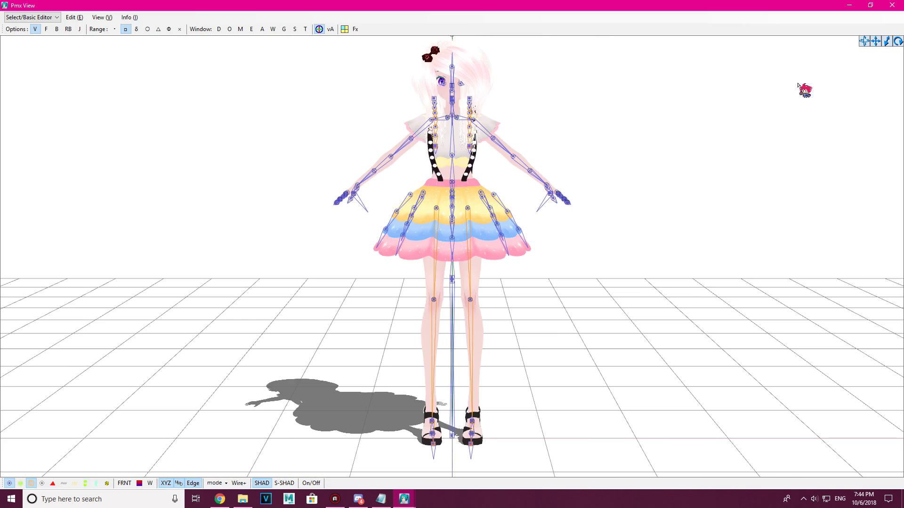
{"action": "mouse_move", "coordinate": [887, 40]}
{"action": "left_mouse_down"}
{"action": "mouse_move", "coordinate": [888, 22]}
{"action": "mouse_move", "coordinate": [844, 162]}
{"action": "mouse_move", "coordinate": [901, 47]}
{"action": "mouse_move", "coordinate": [903, 71]}
{"action": "mouse_move", "coordinate": [903, 19]}
{"action": "mouse_move", "coordinate": [896, 41]}
{"action": "left_mouse_up"}
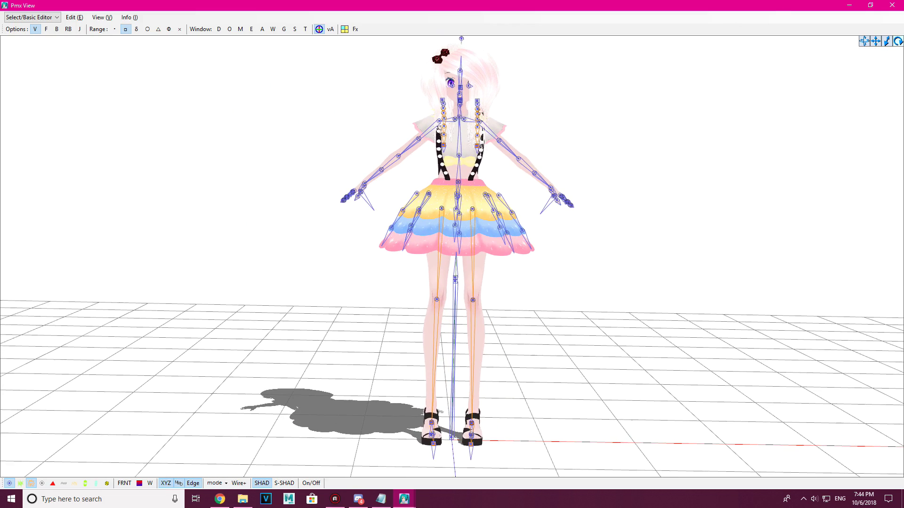
{"action": "key", "text": "f"}
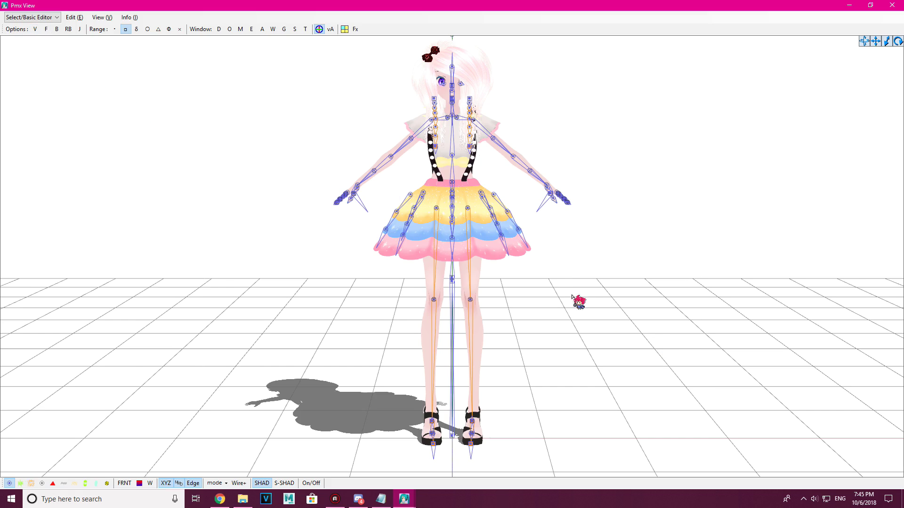
Toggle the vertex option off and on, leaving vertices enabled.
{"action": "left_click", "coordinate": [33, 30]}
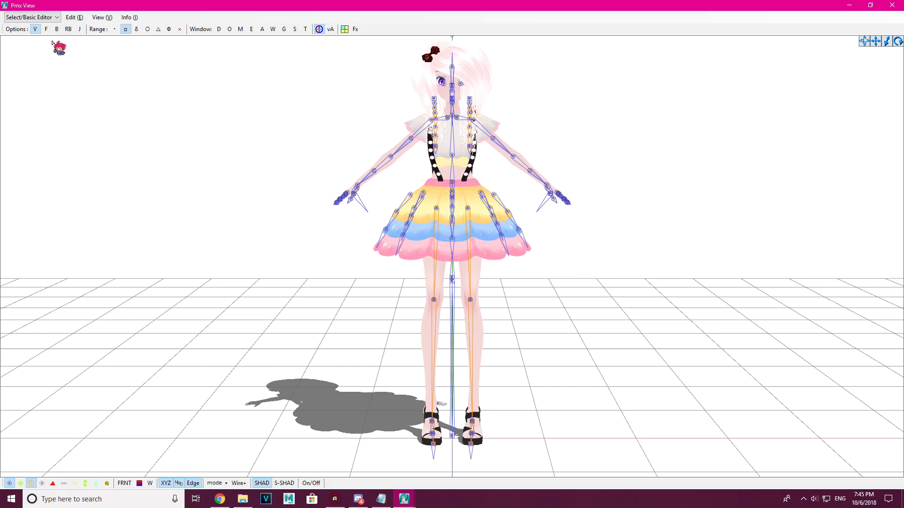
{"action": "left_click", "coordinate": [35, 30]}
{"action": "left_click", "coordinate": [34, 30]}
{"action": "left_click", "coordinate": [35, 29]}
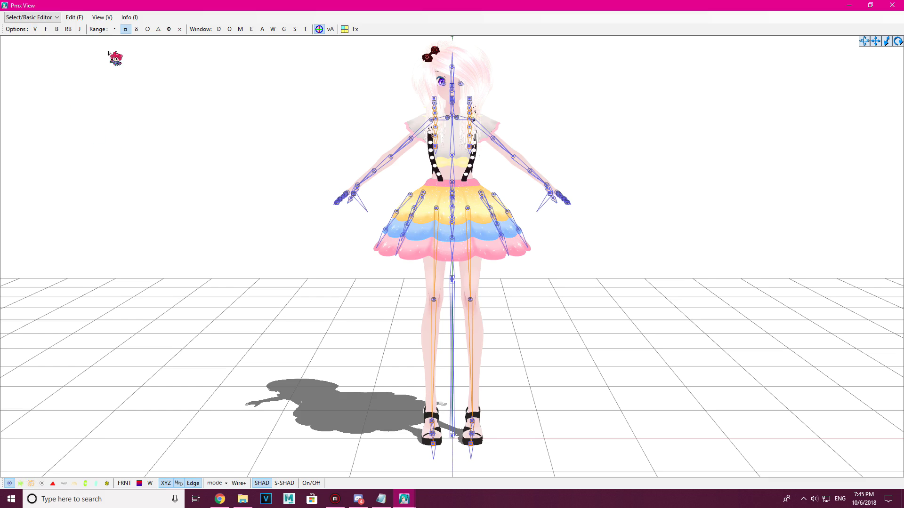
{"action": "left_click", "coordinate": [35, 29]}
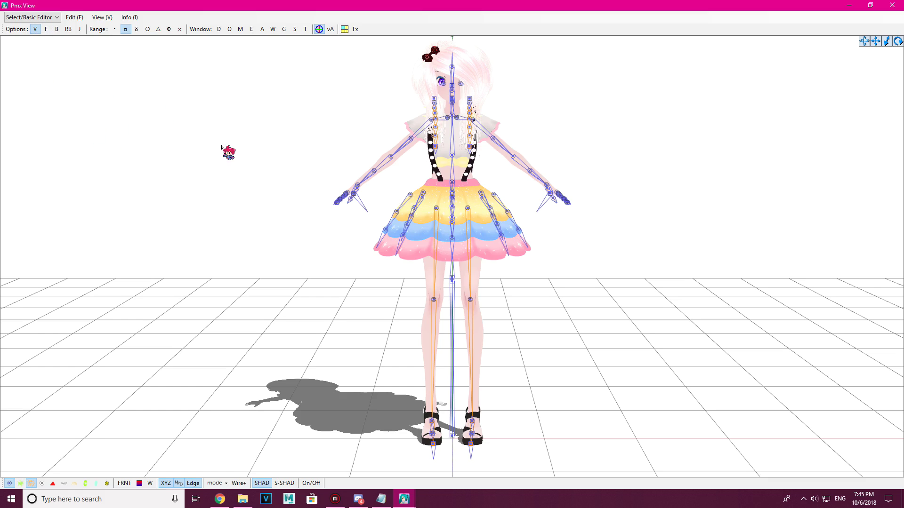
Box-select the body's vertices from the neck down to the shoes and clear the selection.
{"action": "left_click_drag", "start_coordinate": [314, 123], "coordinate": [197, 51]}
{"action": "left_click_drag", "start_coordinate": [708, 362], "coordinate": [195, 65]}
{"action": "left_click_drag", "start_coordinate": [262, 92], "coordinate": [678, 399]}
{"action": "left_click_drag", "start_coordinate": [296, 96], "coordinate": [692, 432]}
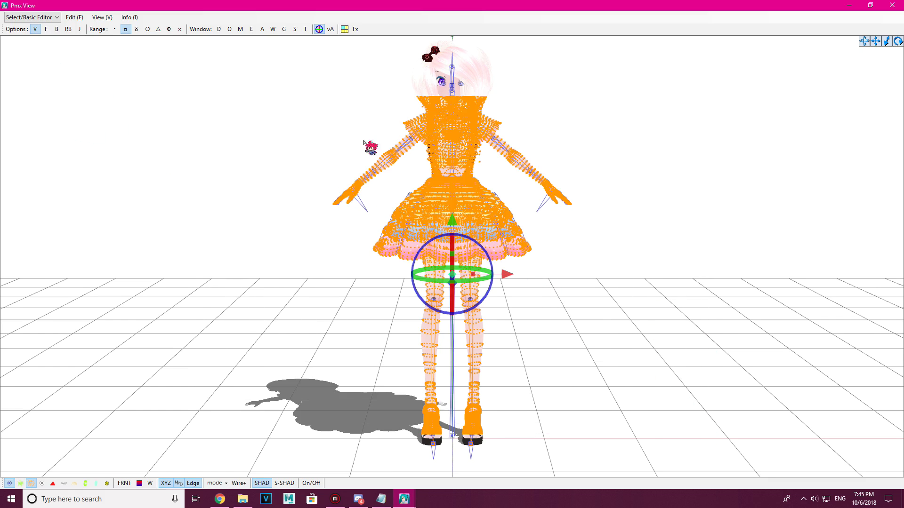
{"action": "left_click_drag", "start_coordinate": [637, 348], "coordinate": [311, 111]}
{"action": "left_click", "coordinate": [282, 171]}
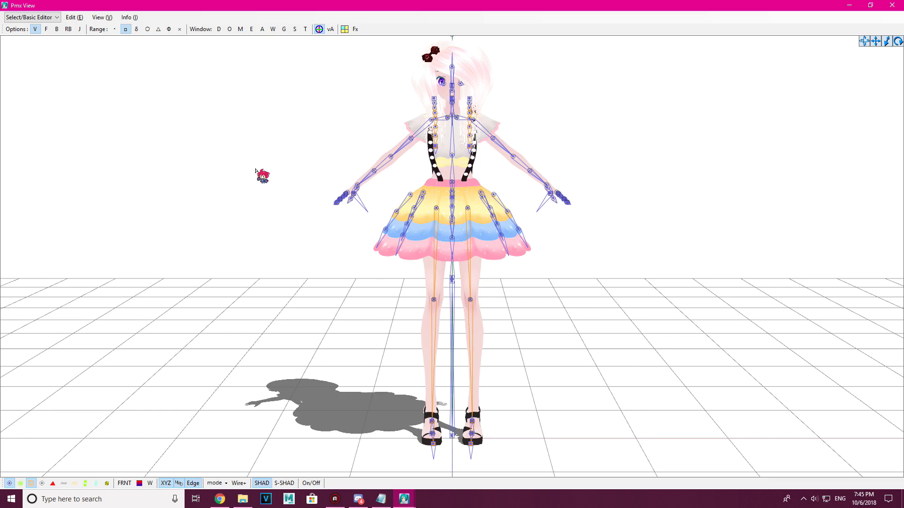
Box-select the body below the neck with both faces and vertices enabled, and disable both options again.
{"action": "left_click", "coordinate": [46, 31]}
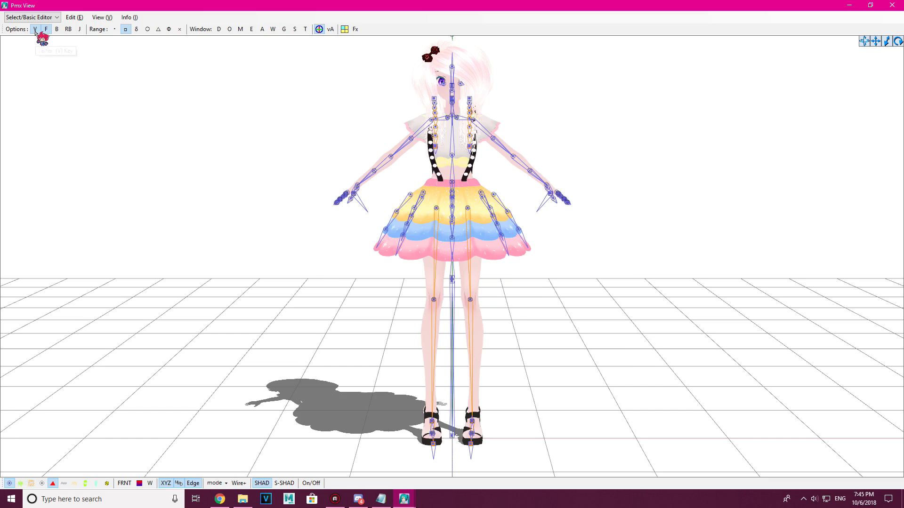
{"action": "left_click_drag", "start_coordinate": [179, 87], "coordinate": [760, 449]}
{"action": "left_click", "coordinate": [35, 31]}
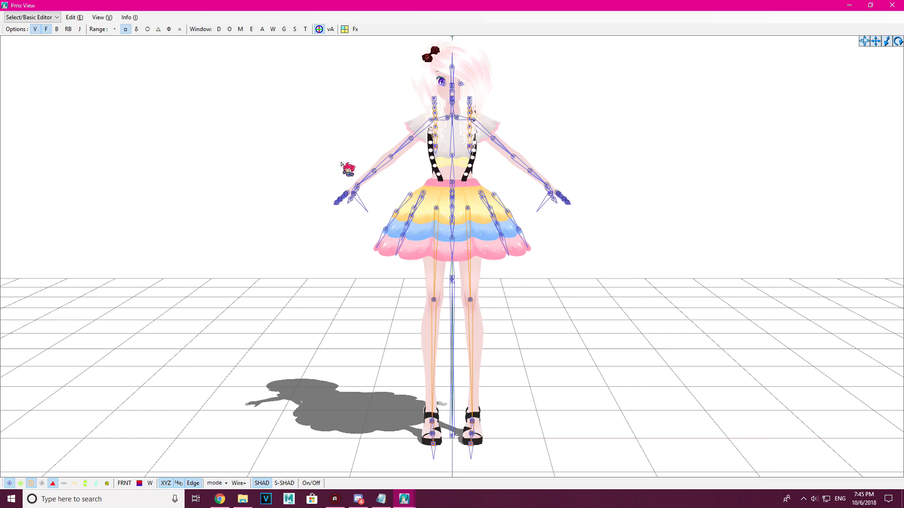
{"action": "left_click_drag", "start_coordinate": [314, 117], "coordinate": [832, 492]}
{"action": "left_click", "coordinate": [335, 146]}
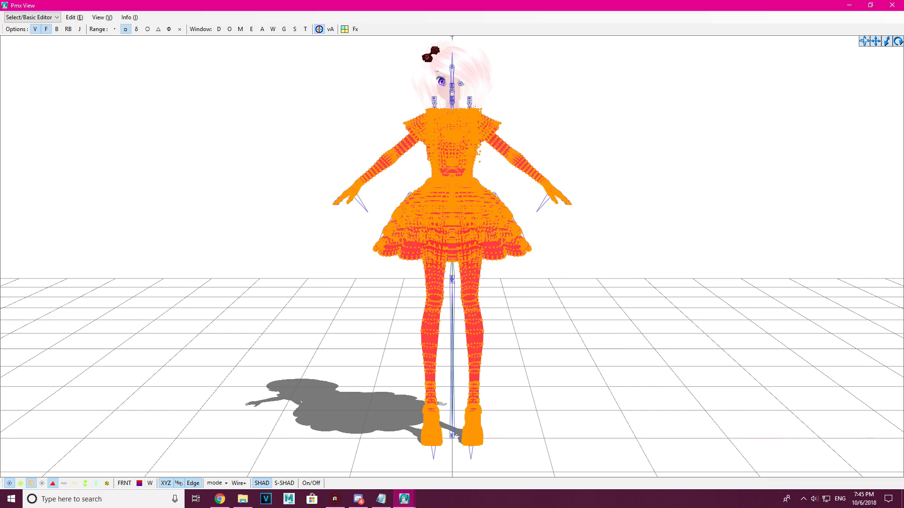
{"action": "left_click_drag", "start_coordinate": [663, 384], "coordinate": [171, 2]}
{"action": "left_click", "coordinate": [264, 212]}
{"action": "left_click", "coordinate": [46, 28]}
{"action": "left_click", "coordinate": [35, 29]}
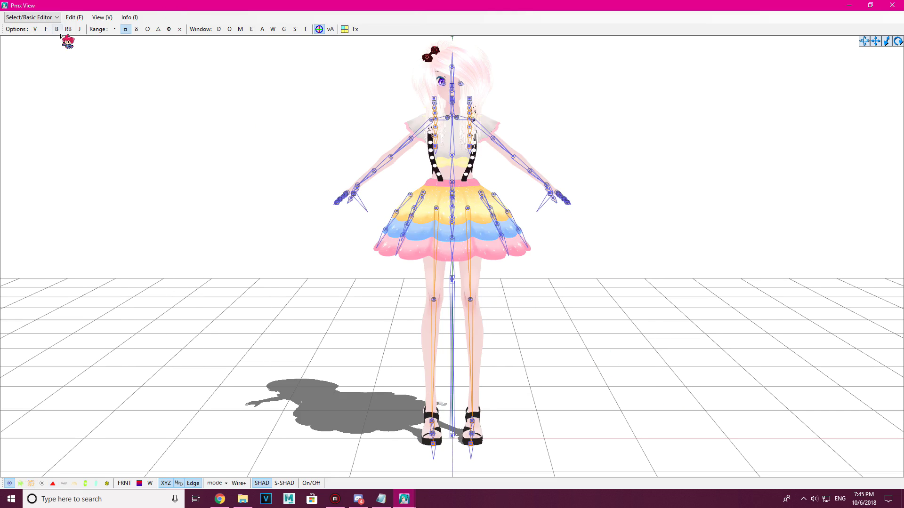
Enable the bone option, box-select the model's bones from the neck down and clear the selection.
{"action": "left_click", "coordinate": [56, 29]}
{"action": "left_click_drag", "start_coordinate": [290, 90], "coordinate": [736, 493]}
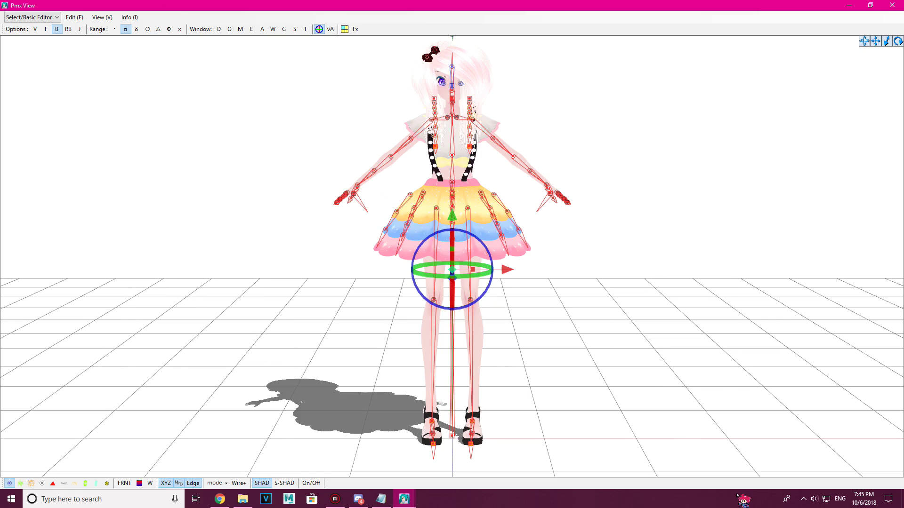
{"action": "left_click_drag", "start_coordinate": [678, 430], "coordinate": [104, 27]}
{"action": "left_click_drag", "start_coordinate": [168, 79], "coordinate": [301, 145]}
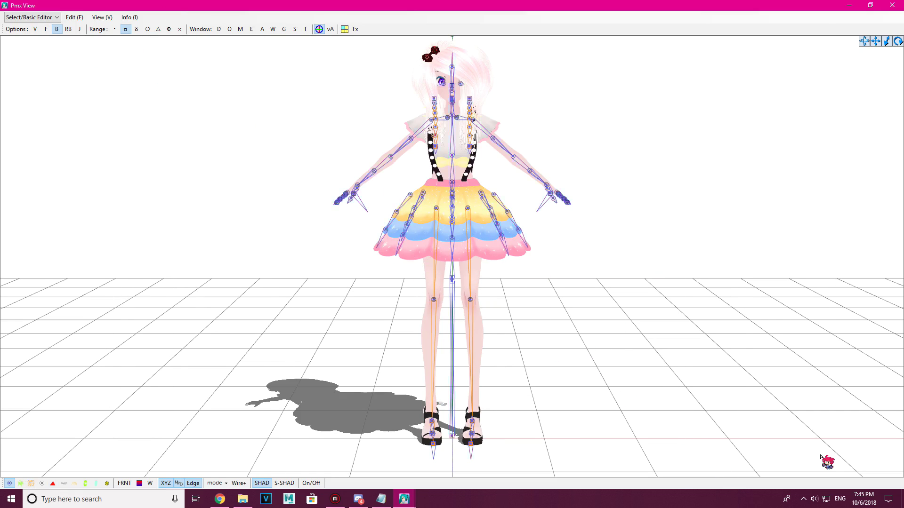
Switch to the rigid body option and box-select the rigid bodies covering the model.
{"action": "left_click", "coordinate": [68, 29]}
{"action": "left_click_drag", "start_coordinate": [286, 111], "coordinate": [702, 445]}
{"action": "left_click_drag", "start_coordinate": [247, 81], "coordinate": [809, 490]}
{"action": "left_click_drag", "start_coordinate": [689, 400], "coordinate": [636, 244]}
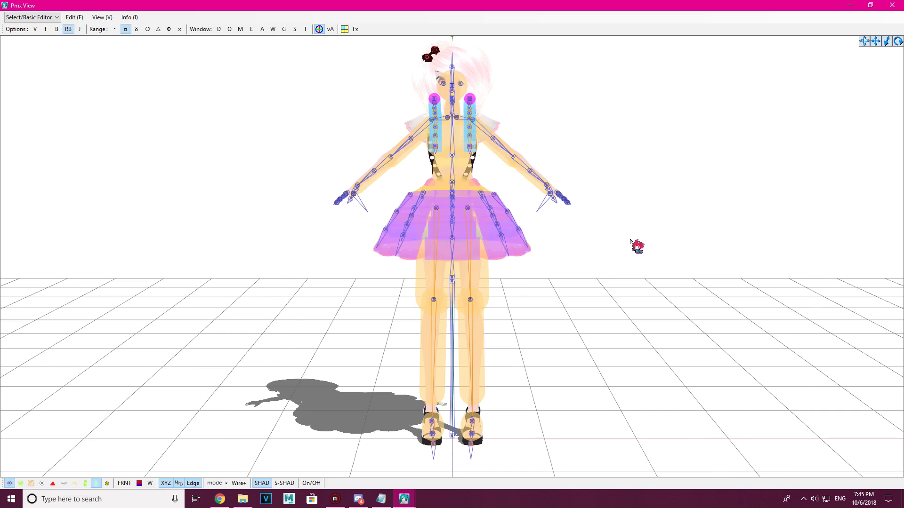
Switch to the joint option, box-select the hair and skirt joints, and disable the option again.
{"action": "left_click", "coordinate": [79, 29]}
{"action": "left_click_drag", "start_coordinate": [335, 73], "coordinate": [688, 399]}
{"action": "left_click", "coordinate": [237, 128]}
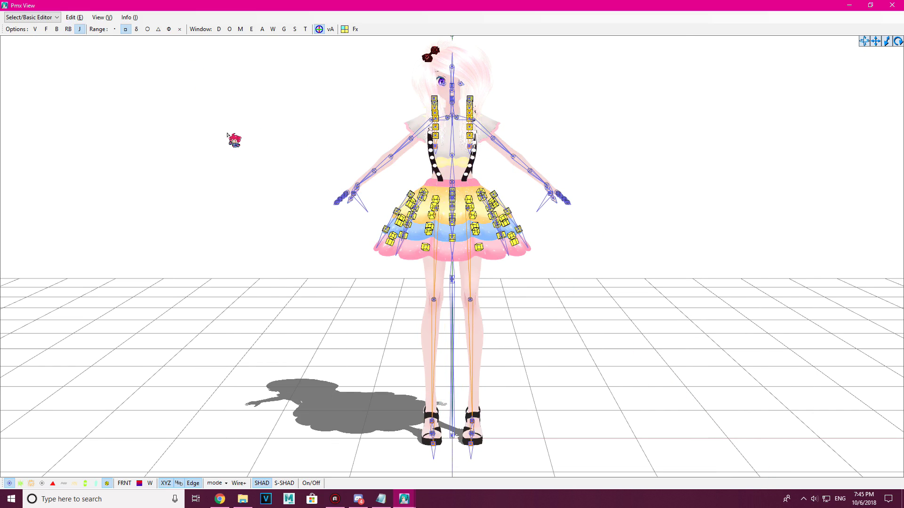
{"action": "left_click", "coordinate": [79, 30]}
Try a box selection across the model with no element option enabled, and enable the vertex option.
{"action": "left_click", "coordinate": [126, 29]}
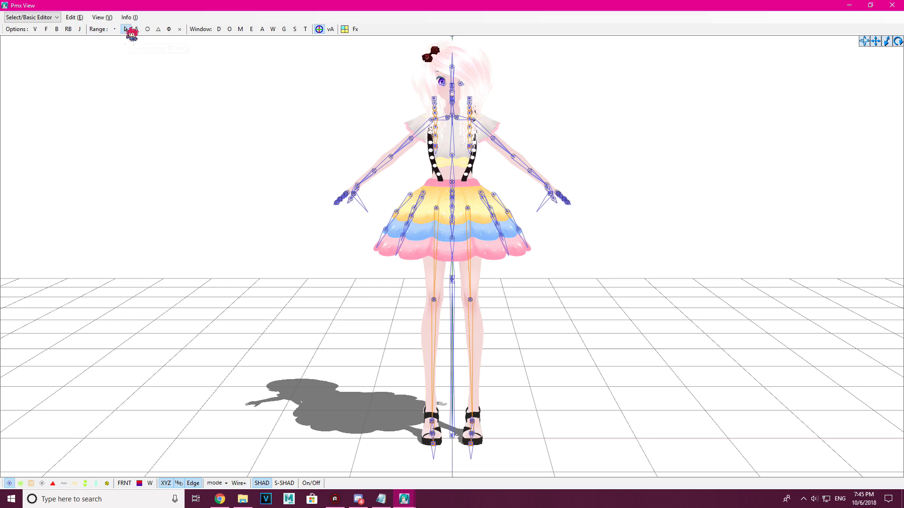
{"action": "left_click_drag", "start_coordinate": [257, 96], "coordinate": [656, 445]}
{"action": "left_click", "coordinate": [34, 29]}
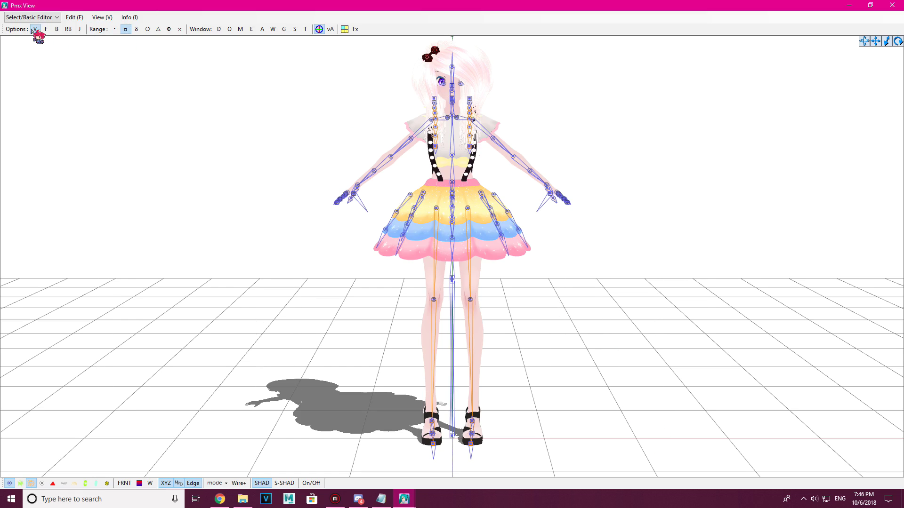
Select a vertex at the side of the skirt's pink waistband with the point range mode, and turn off the selection handle.
{"action": "left_click", "coordinate": [115, 29]}
{"action": "scroll", "coordinate": [502, 182], "scroll_direction": "up", "scroll_amount": 10}
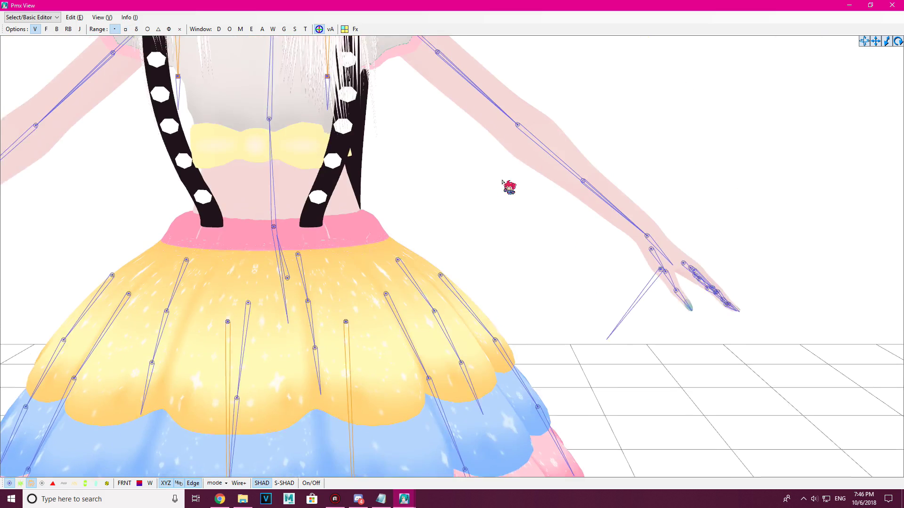
{"action": "middle_click_drag", "start_coordinate": [485, 104], "coordinate": [494, 179]}
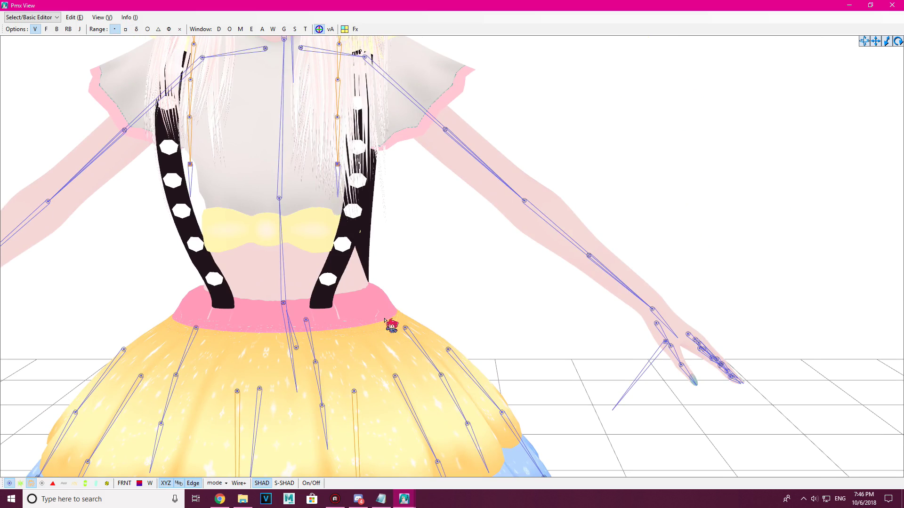
{"action": "left_click", "coordinate": [384, 320]}
{"action": "left_click", "coordinate": [319, 30]}
Box-select the vertices of the torso and skirt twice, and clear the selection.
{"action": "left_click", "coordinate": [126, 29]}
{"action": "left_click_drag", "start_coordinate": [174, 42], "coordinate": [504, 474]}
{"action": "left_click_drag", "start_coordinate": [141, 103], "coordinate": [488, 472]}
{"action": "left_click", "coordinate": [471, 306]}
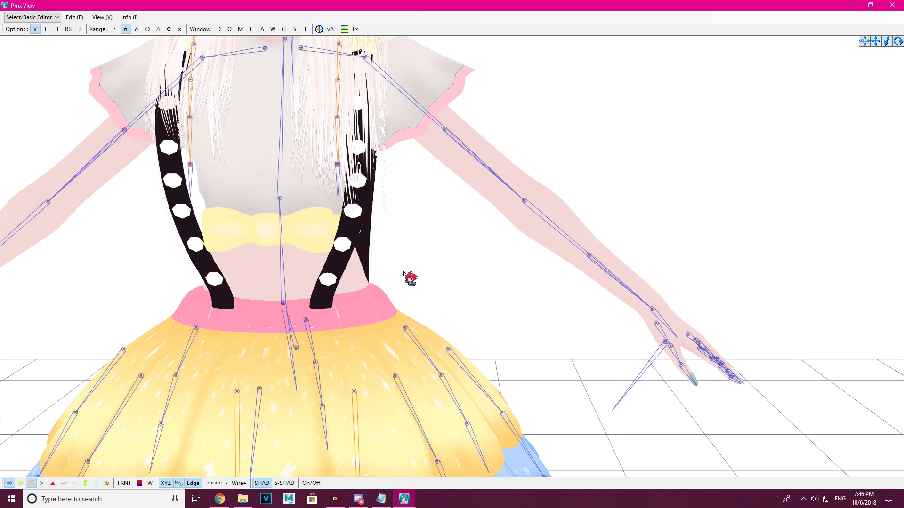
Lasso freehand areas of vertices around the arm and the head, clearing each selection.
{"action": "left_click", "coordinate": [136, 30]}
{"action": "scroll", "coordinate": [280, 133], "scroll_direction": "down", "scroll_amount": 5}
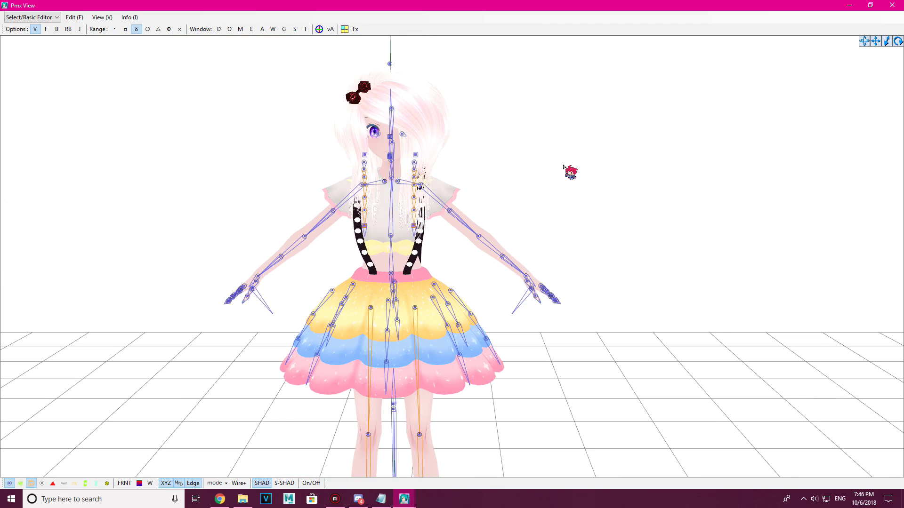
{"action": "mouse_move", "coordinate": [545, 192]}
{"action": "left_mouse_down"}
{"action": "mouse_move", "coordinate": [348, 237]}
{"action": "mouse_move", "coordinate": [304, 79]}
{"action": "mouse_move", "coordinate": [487, 61]}
{"action": "mouse_move", "coordinate": [580, 165]}
{"action": "mouse_move", "coordinate": [552, 183]}
{"action": "mouse_move", "coordinate": [548, 157]}
{"action": "mouse_move", "coordinate": [550, 170]}
{"action": "mouse_move", "coordinate": [563, 165]}
{"action": "mouse_move", "coordinate": [478, 192]}
{"action": "mouse_move", "coordinate": [464, 233]}
{"action": "mouse_move", "coordinate": [466, 217]}
{"action": "mouse_move", "coordinate": [515, 221]}
{"action": "mouse_move", "coordinate": [508, 202]}
{"action": "mouse_move", "coordinate": [464, 240]}
{"action": "mouse_move", "coordinate": [462, 220]}
{"action": "left_mouse_up"}
{"action": "left_click", "coordinate": [499, 224]}
{"action": "mouse_move", "coordinate": [403, 86]}
{"action": "left_mouse_down"}
{"action": "mouse_move", "coordinate": [374, 153]}
{"action": "mouse_move", "coordinate": [377, 88]}
{"action": "left_mouse_up"}
{"action": "left_click", "coordinate": [544, 127]}
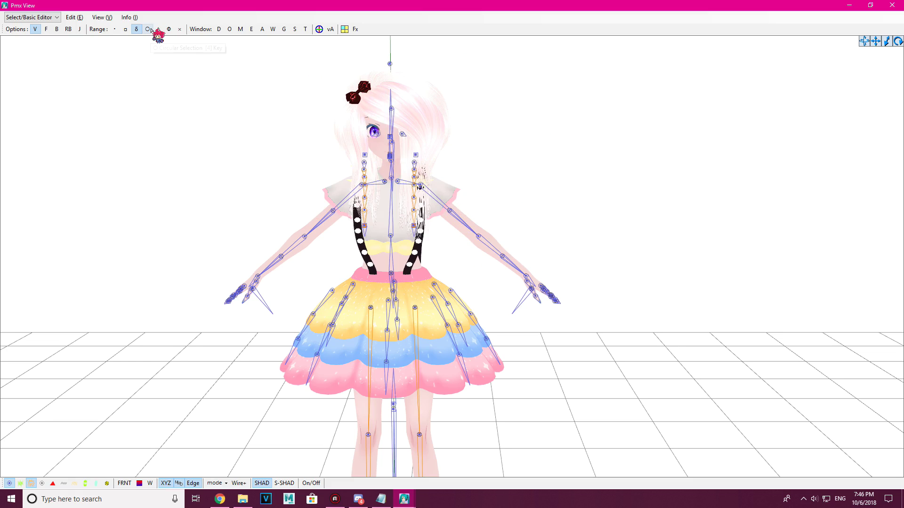
Brush over the shirt's chest vertices with the circular selection range, and clear the selection.
{"action": "left_click", "coordinate": [150, 30]}
{"action": "scroll", "coordinate": [410, 122], "scroll_direction": "up", "scroll_amount": 5}
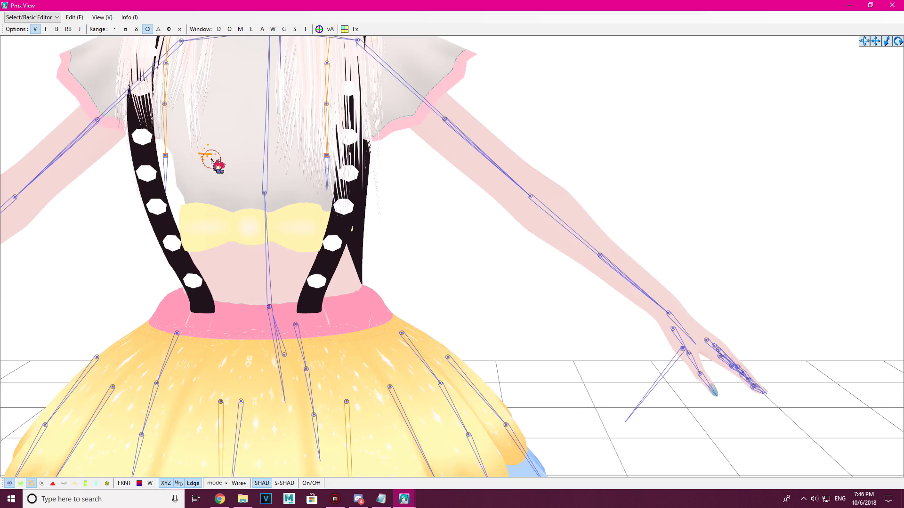
{"action": "mouse_move", "coordinate": [211, 160]}
{"action": "left_mouse_down"}
{"action": "mouse_move", "coordinate": [241, 201]}
{"action": "mouse_move", "coordinate": [188, 151]}
{"action": "mouse_move", "coordinate": [244, 157]}
{"action": "left_mouse_up"}
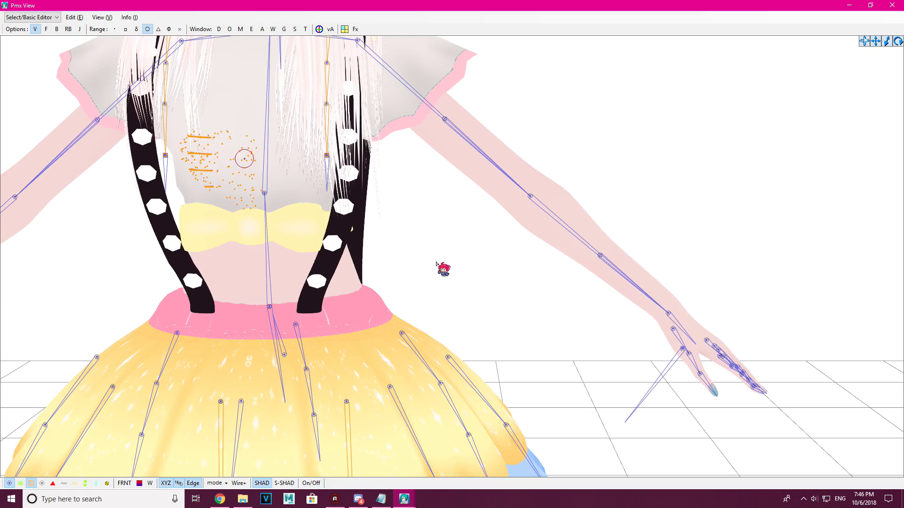
{"action": "left_click", "coordinate": [436, 262]}
Select two adjoining faces on the shirt with the triangle range mode and the face option enabled, and clear the selection.
{"action": "left_click", "coordinate": [158, 29]}
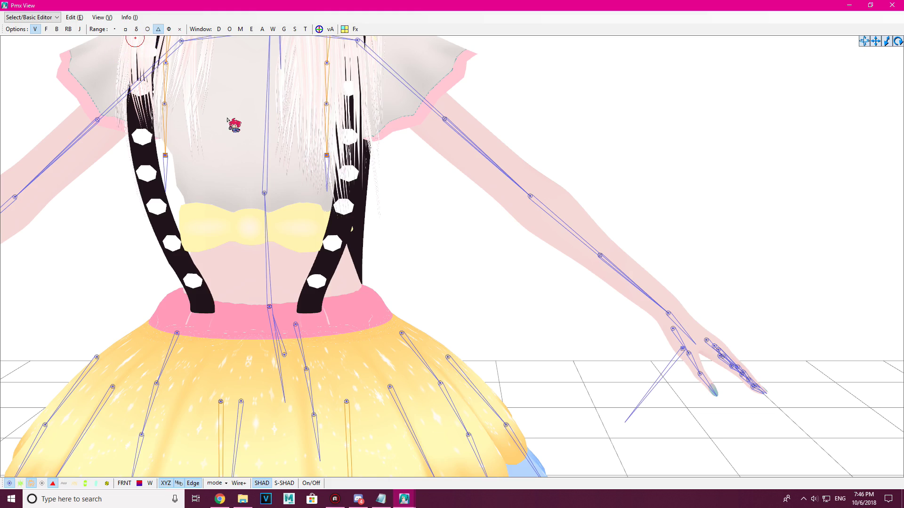
{"action": "left_click", "coordinate": [229, 164]}
{"action": "left_click", "coordinate": [46, 29]}
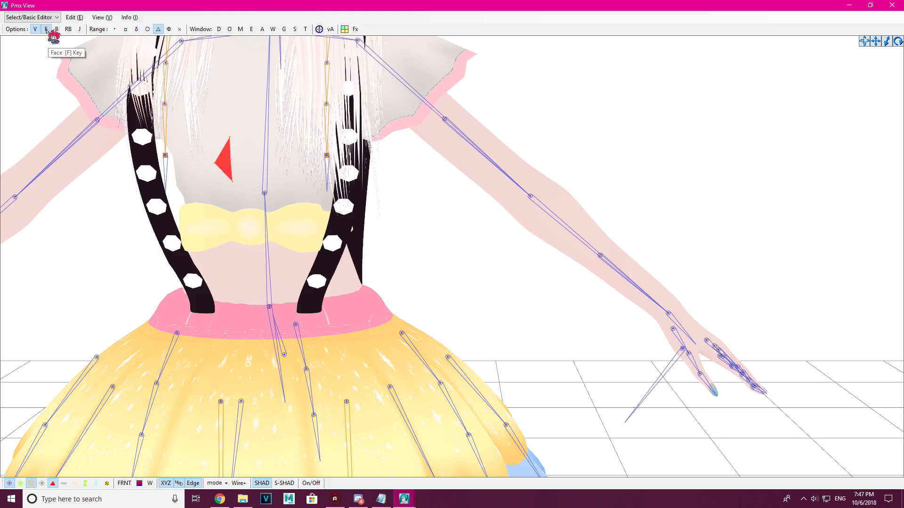
{"action": "left_click", "coordinate": [225, 133], "text": "shift"}
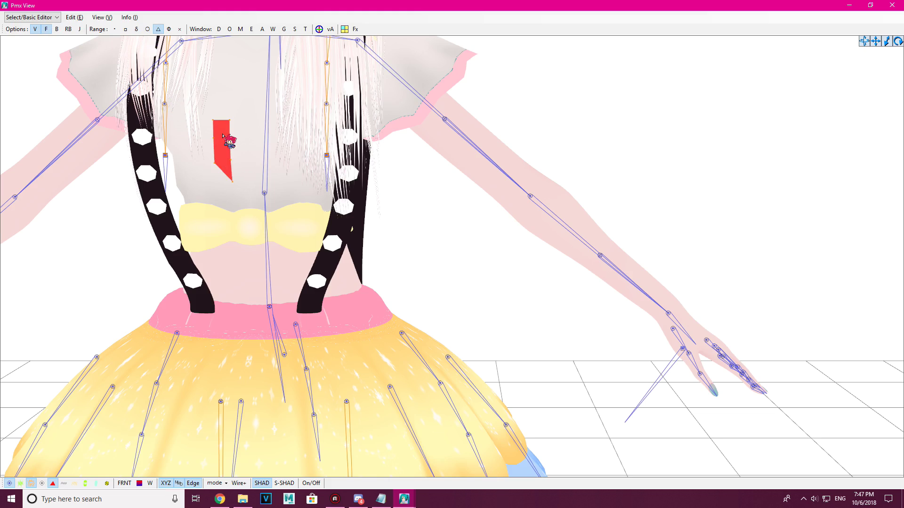
{"action": "left_click", "coordinate": [428, 234]}
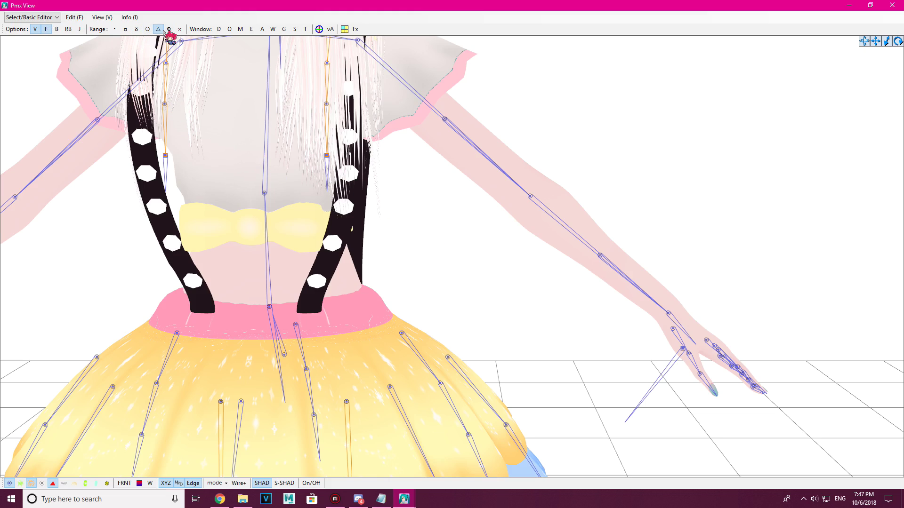
Drag upper-arm vertices with the Range Selection (Selection/Drag) mode, and undo the move.
{"action": "left_click", "coordinate": [169, 29]}
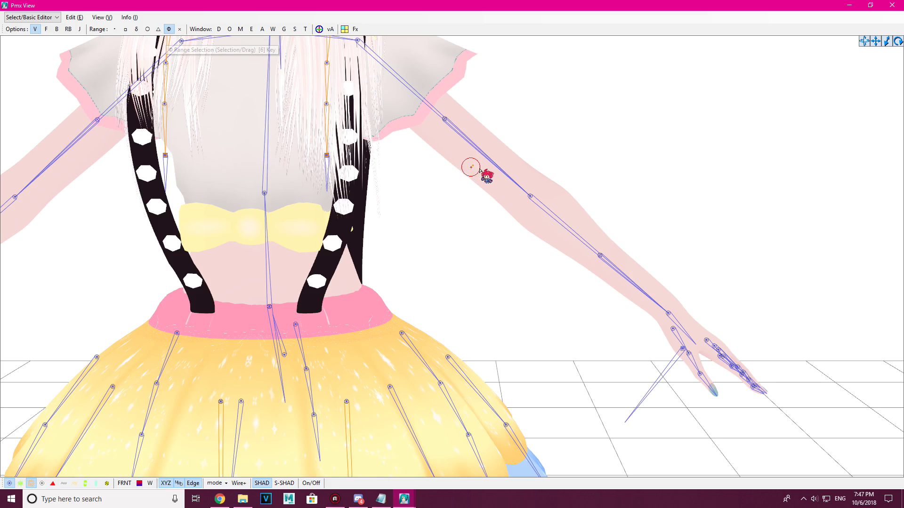
{"action": "mouse_move", "coordinate": [516, 166]}
{"action": "left_mouse_down"}
{"action": "mouse_move", "coordinate": [596, 128]}
{"action": "mouse_move", "coordinate": [695, 133]}
{"action": "mouse_move", "coordinate": [737, 146]}
{"action": "mouse_move", "coordinate": [538, 71]}
{"action": "mouse_move", "coordinate": [677, 149]}
{"action": "mouse_move", "coordinate": [322, 202]}
{"action": "mouse_move", "coordinate": [272, 99]}
{"action": "mouse_move", "coordinate": [479, 267]}
{"action": "mouse_move", "coordinate": [540, 185]}
{"action": "left_mouse_up"}
{"action": "key", "text": "ctrl+z"}
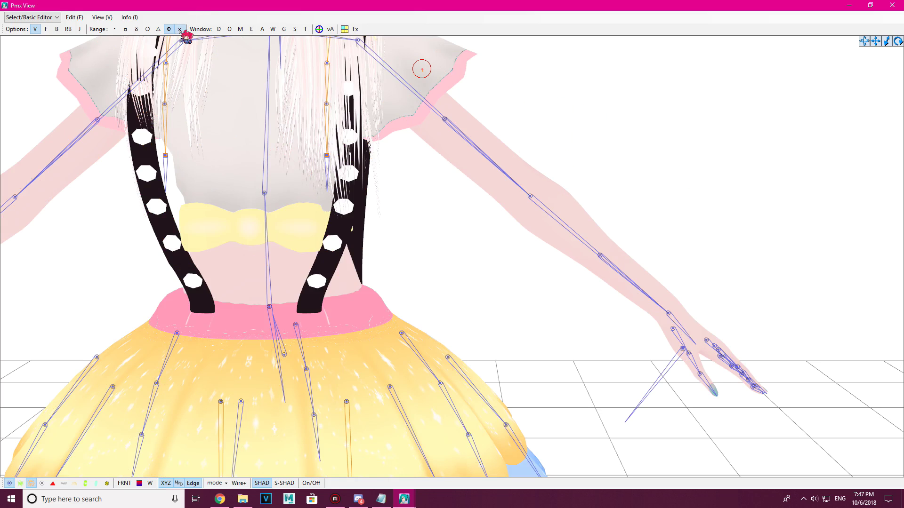
Try the × range mode, return to box selection, select the vertices from the face down to the skirt, and clear the selection.
{"action": "left_click", "coordinate": [179, 30]}
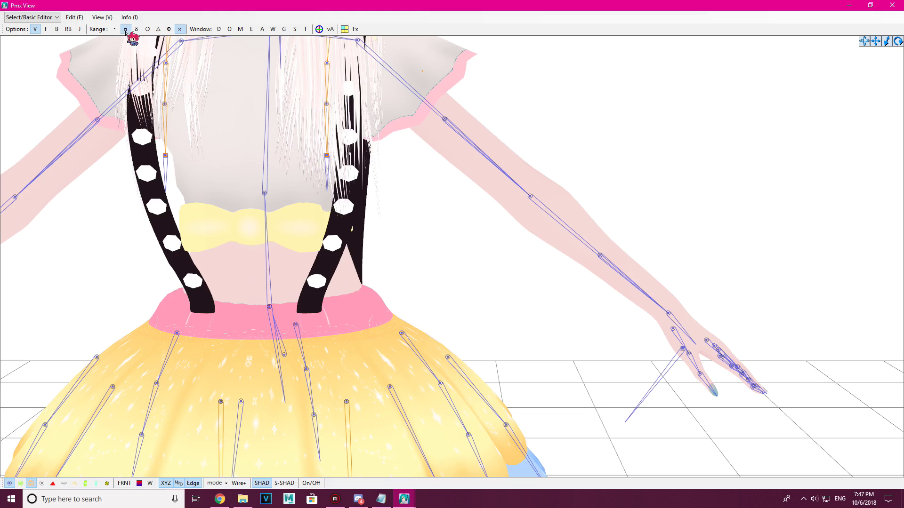
{"action": "left_click", "coordinate": [124, 29]}
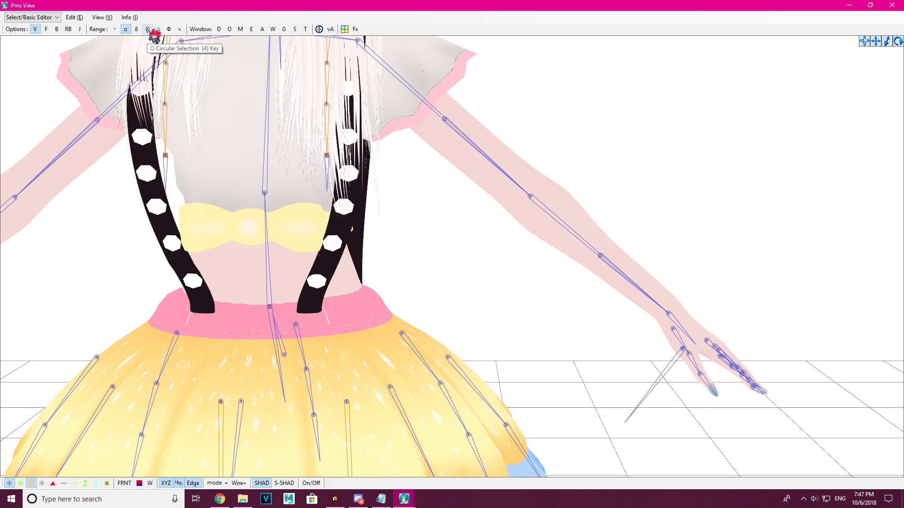
{"action": "scroll", "coordinate": [431, 222], "scroll_direction": "down", "scroll_amount": 10}
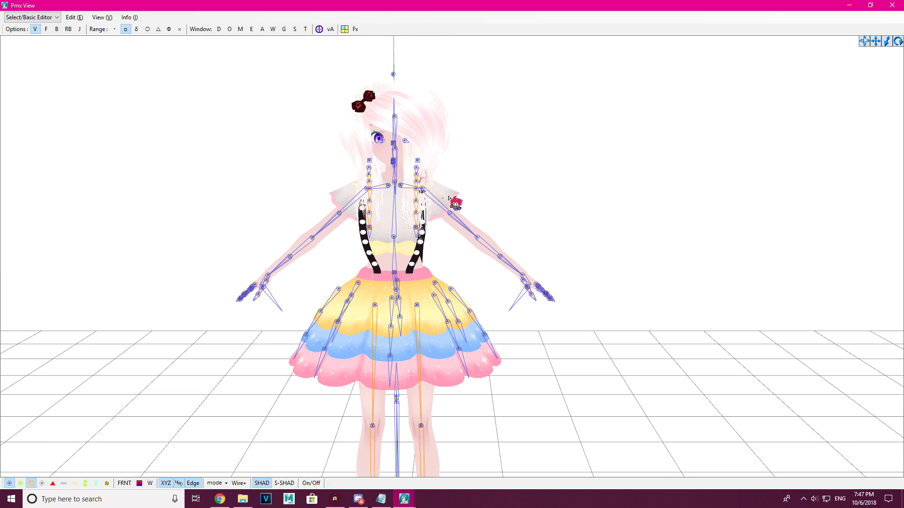
{"action": "left_click_drag", "start_coordinate": [219, 140], "coordinate": [652, 383]}
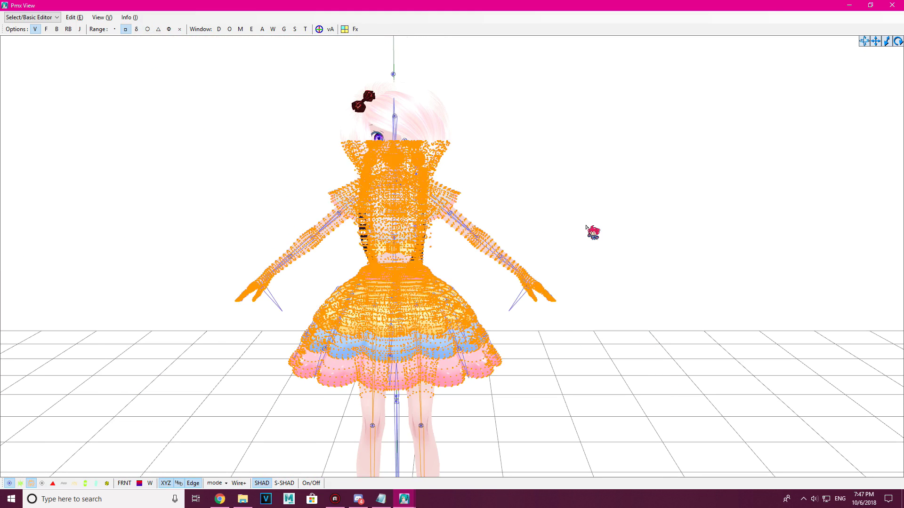
{"action": "left_click", "coordinate": [585, 226]}
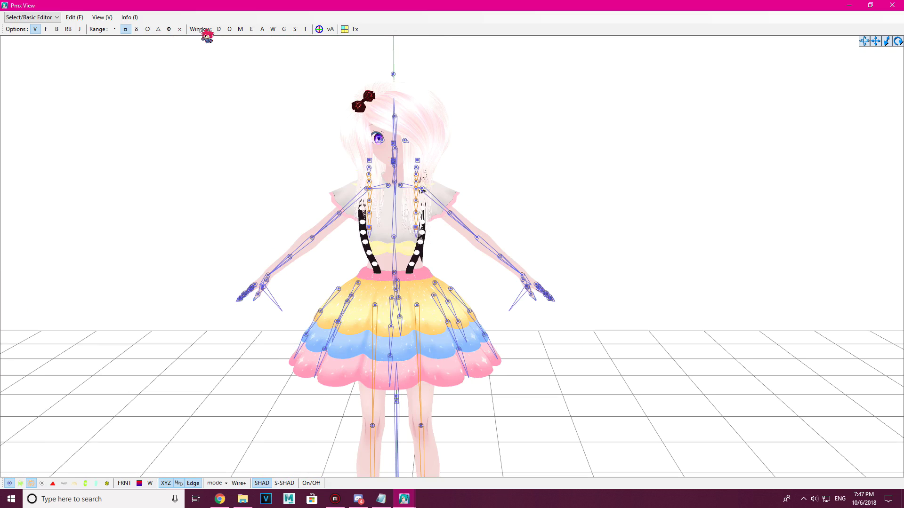
Open the Display Settings window and look through its four pages, Setting 1 to Setting 4.
{"action": "left_click", "coordinate": [219, 29]}
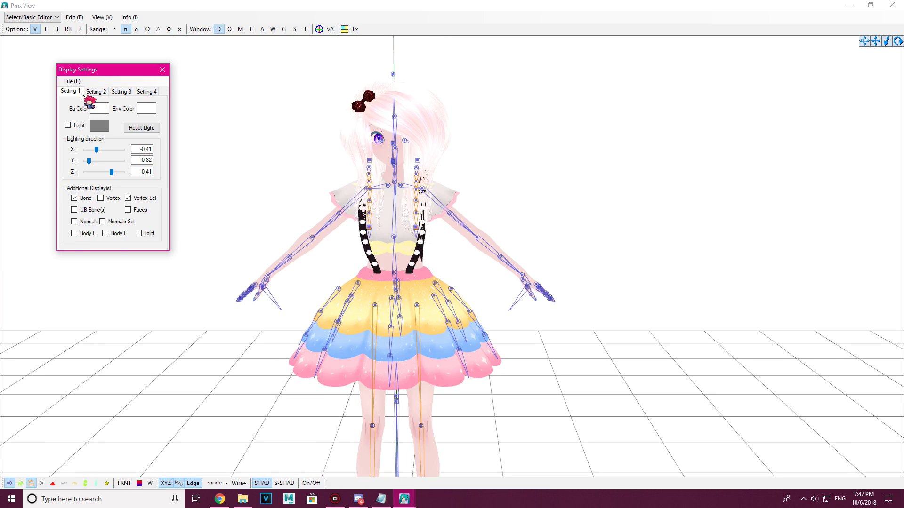
{"action": "left_click_drag", "start_coordinate": [94, 69], "coordinate": [95, 63]}
{"action": "left_click", "coordinate": [98, 85]}
{"action": "left_click", "coordinate": [123, 85]}
{"action": "left_click", "coordinate": [146, 85]}
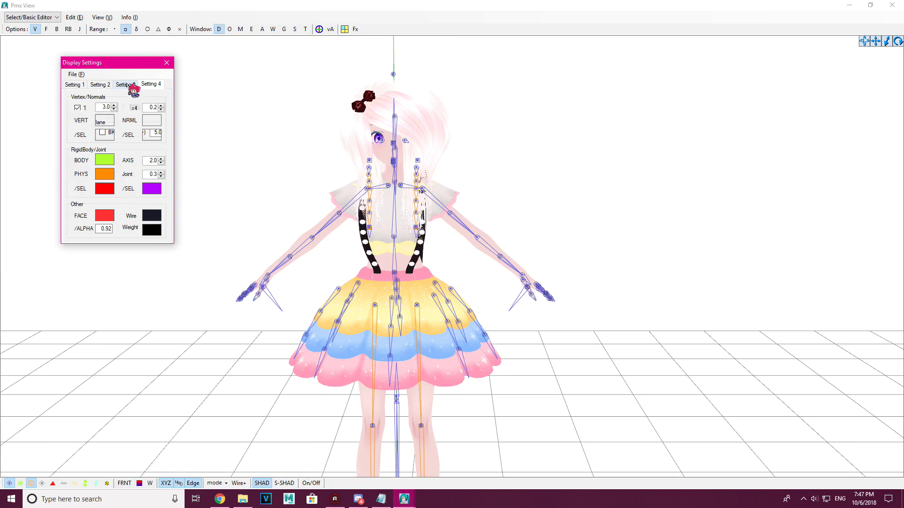
{"action": "left_click", "coordinate": [74, 84]}
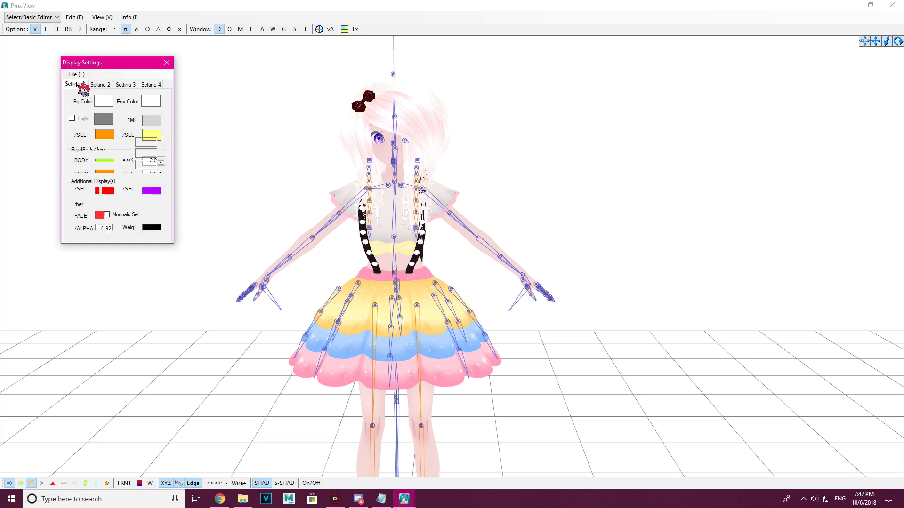
{"action": "left_click", "coordinate": [99, 84]}
{"action": "left_click", "coordinate": [151, 85]}
{"action": "left_click", "coordinate": [126, 85]}
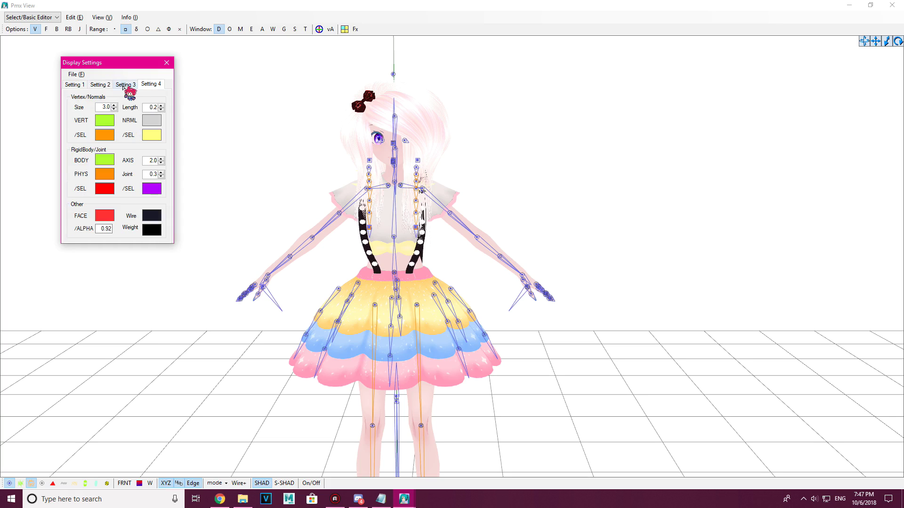
{"action": "left_click", "coordinate": [75, 85]}
{"action": "left_click", "coordinate": [151, 85]}
{"action": "left_click", "coordinate": [100, 84]}
{"action": "left_click", "coordinate": [75, 85]}
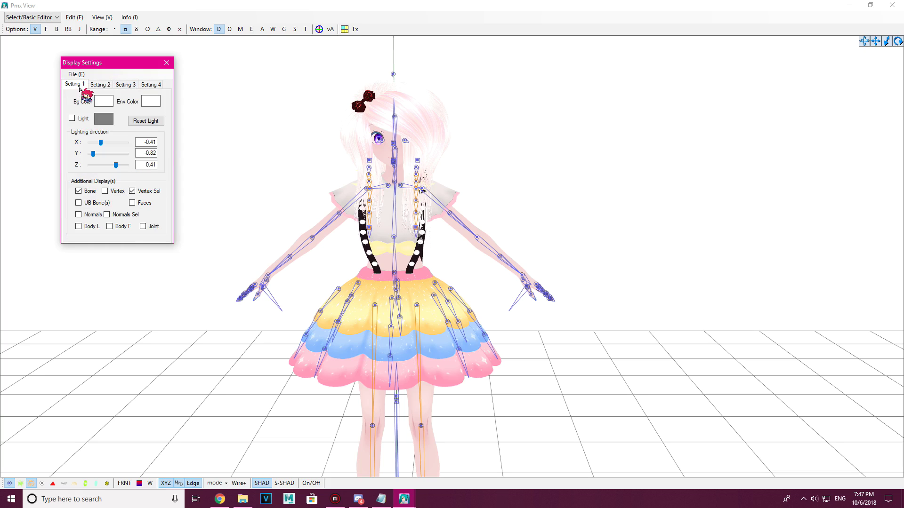
Set the view's background color to the basic gray (128, 128, 128).
{"action": "left_click", "coordinate": [102, 104]}
{"action": "left_click", "coordinate": [392, 191]}
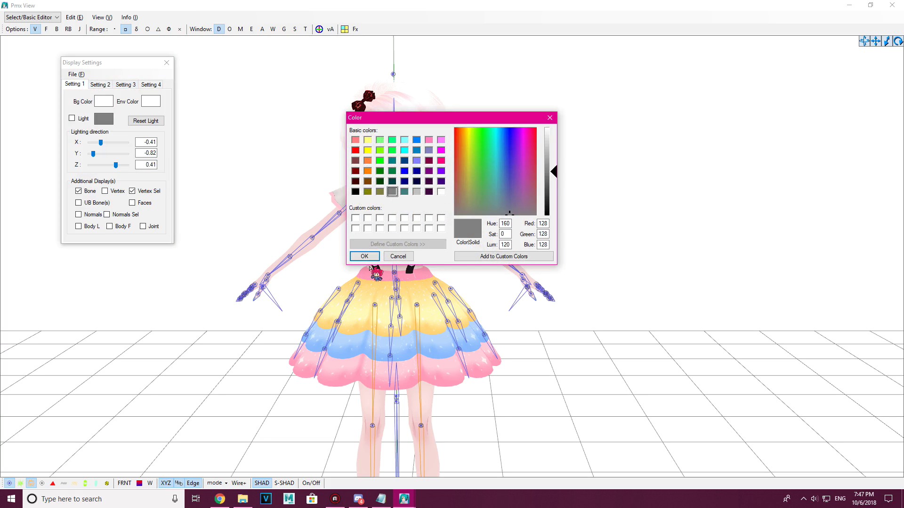
{"action": "left_click", "coordinate": [365, 256]}
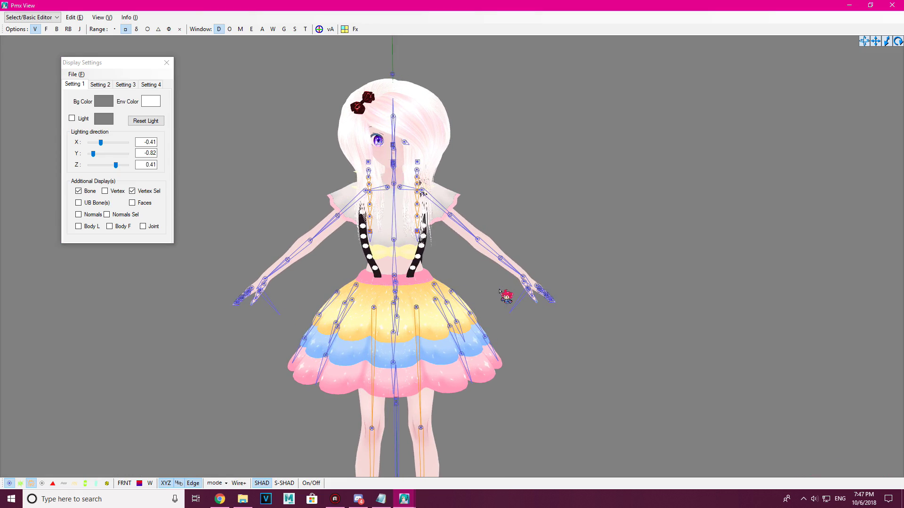
Set the environment color to the basic purple (128, 0, 128) and reset the camera to view the whole model.
{"action": "left_click", "coordinate": [152, 102]}
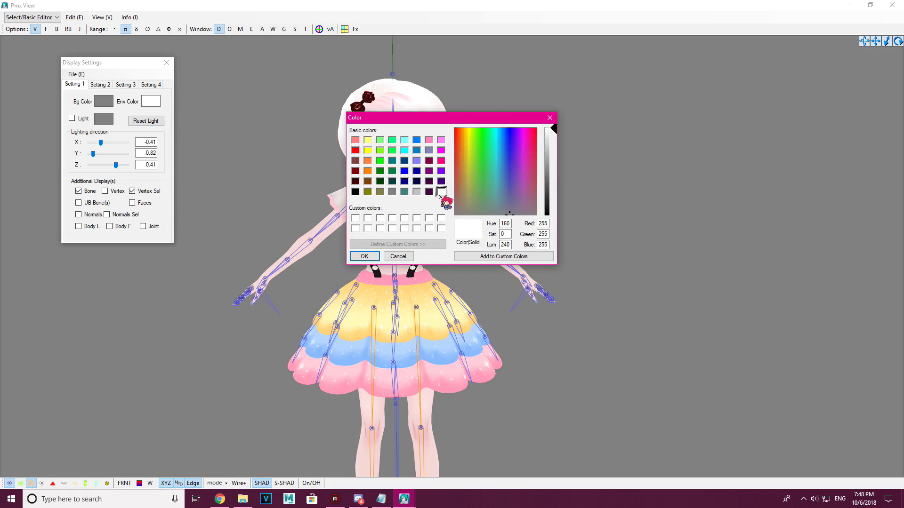
{"action": "left_click", "coordinate": [430, 172]}
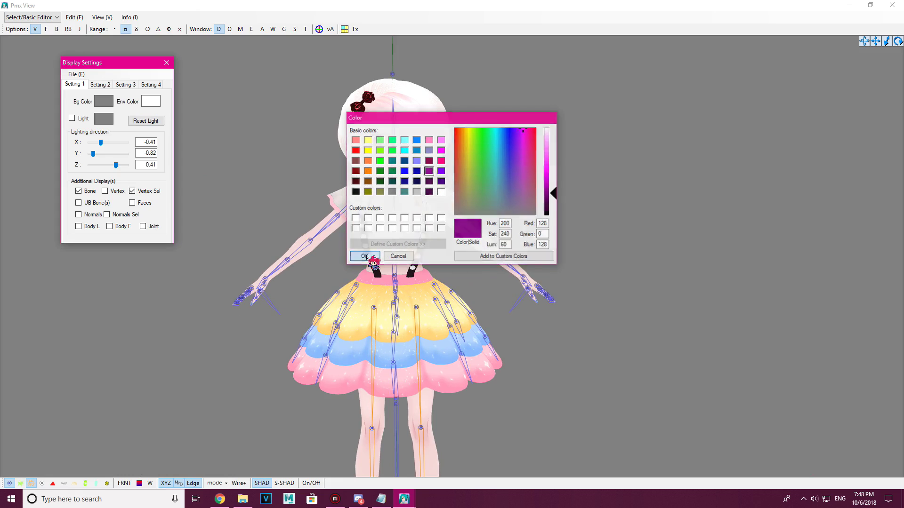
{"action": "left_click", "coordinate": [368, 256]}
{"action": "mouse_move", "coordinate": [512, 168]}
{"action": "right_mouse_down"}
{"action": "mouse_move", "coordinate": [587, 165]}
{"action": "mouse_move", "coordinate": [501, 167]}
{"action": "mouse_move", "coordinate": [509, 164]}
{"action": "right_mouse_up"}
{"action": "key", "text": "F1"}
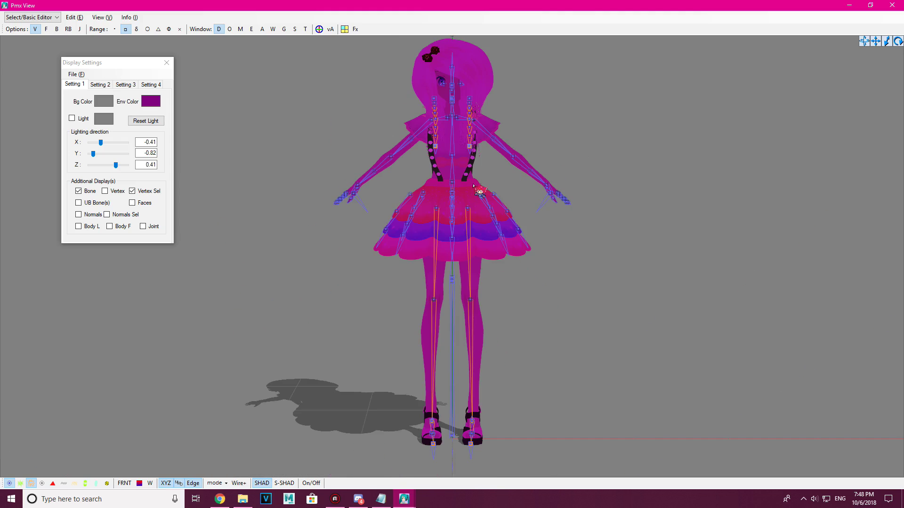
Set the environment color to white.
{"action": "left_click", "coordinate": [151, 101]}
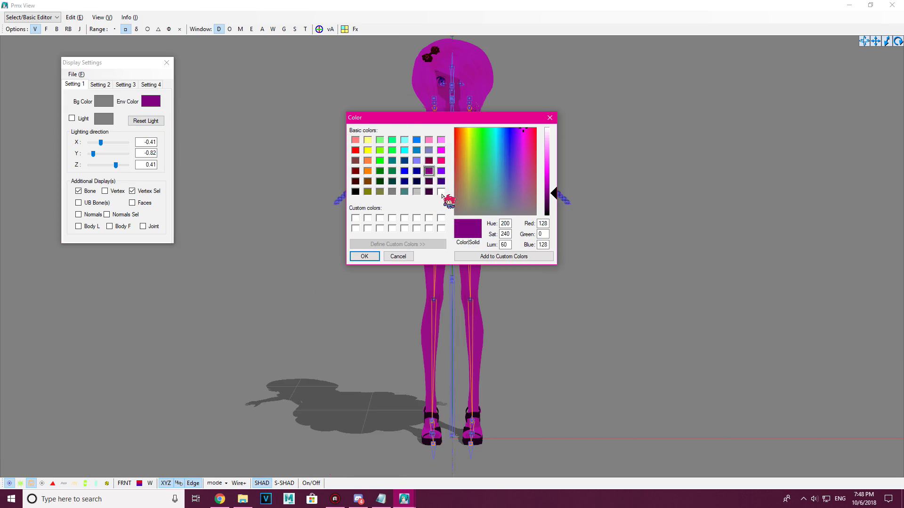
{"action": "left_click", "coordinate": [441, 193]}
{"action": "left_click", "coordinate": [365, 256]}
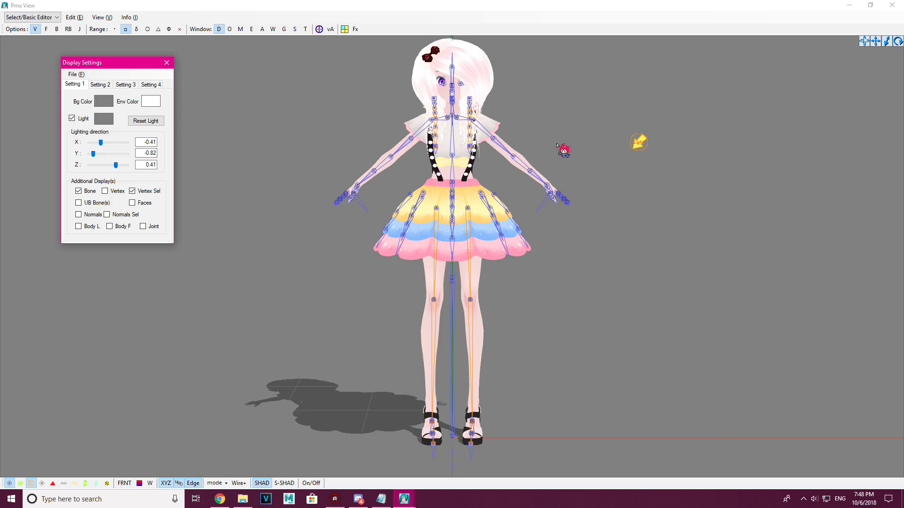
Move the light arrow to change the lighting direction, disable the Light option and reset the light.
{"action": "middle_click_drag", "start_coordinate": [557, 146], "coordinate": [552, 148]}
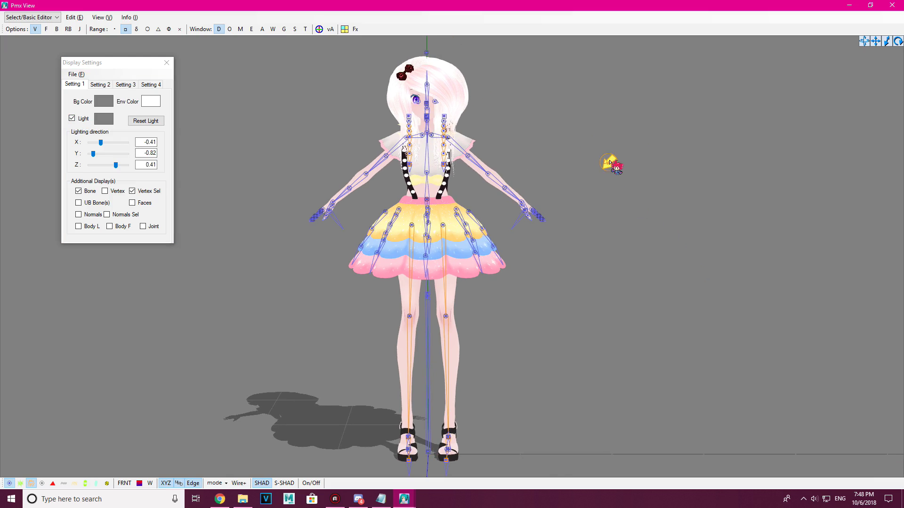
{"action": "mouse_move", "coordinate": [610, 162]}
{"action": "left_mouse_down"}
{"action": "mouse_move", "coordinate": [570, 81]}
{"action": "mouse_move", "coordinate": [651, 186]}
{"action": "mouse_move", "coordinate": [541, 85]}
{"action": "mouse_move", "coordinate": [565, 119]}
{"action": "mouse_move", "coordinate": [566, 74]}
{"action": "mouse_move", "coordinate": [586, 74]}
{"action": "left_mouse_up"}
{"action": "left_click", "coordinate": [72, 119]}
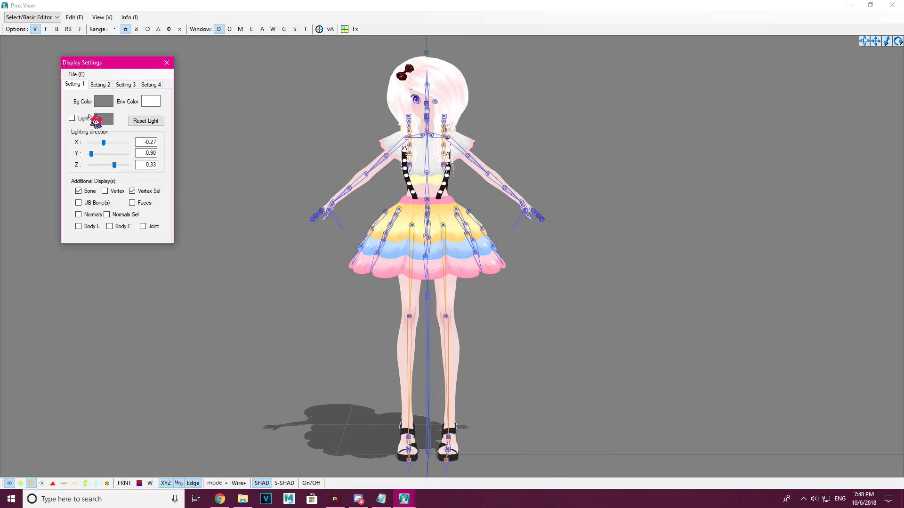
{"action": "left_click", "coordinate": [137, 123]}
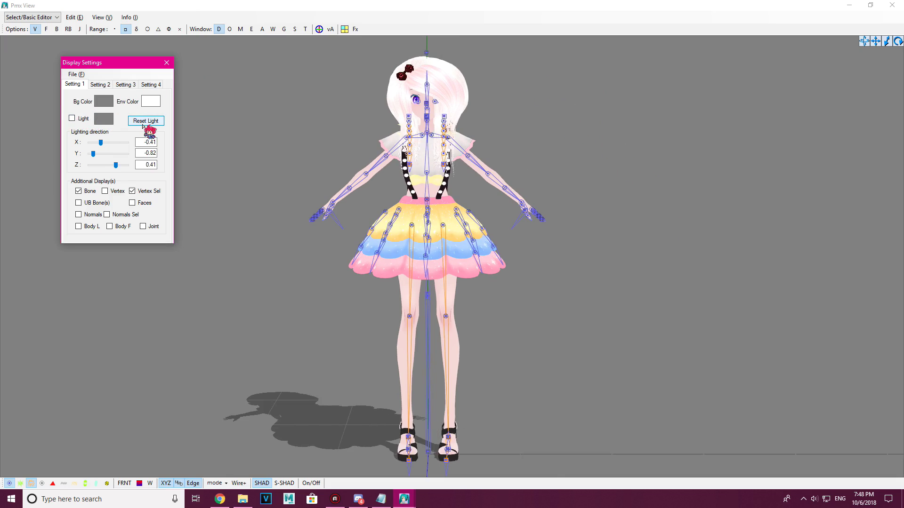
Enable the Light option, change the lighting direction with the light arrow, reset the light and disable the Light option.
{"action": "left_click", "coordinate": [72, 119]}
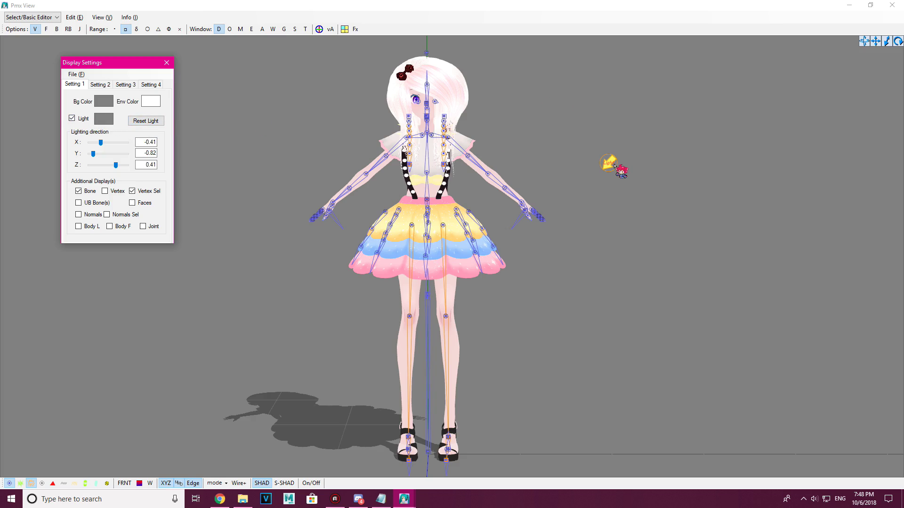
{"action": "left_click_drag", "start_coordinate": [614, 166], "coordinate": [575, 47]}
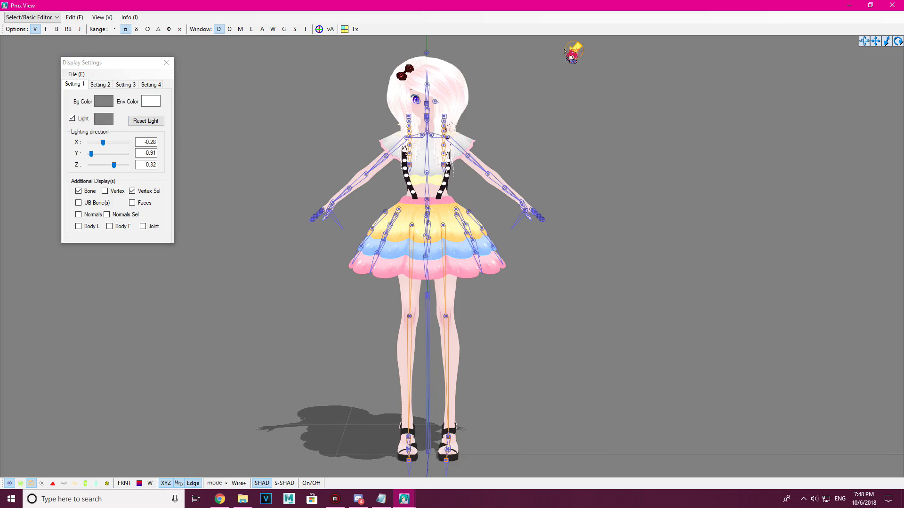
{"action": "left_click", "coordinate": [152, 122]}
{"action": "left_click", "coordinate": [73, 119]}
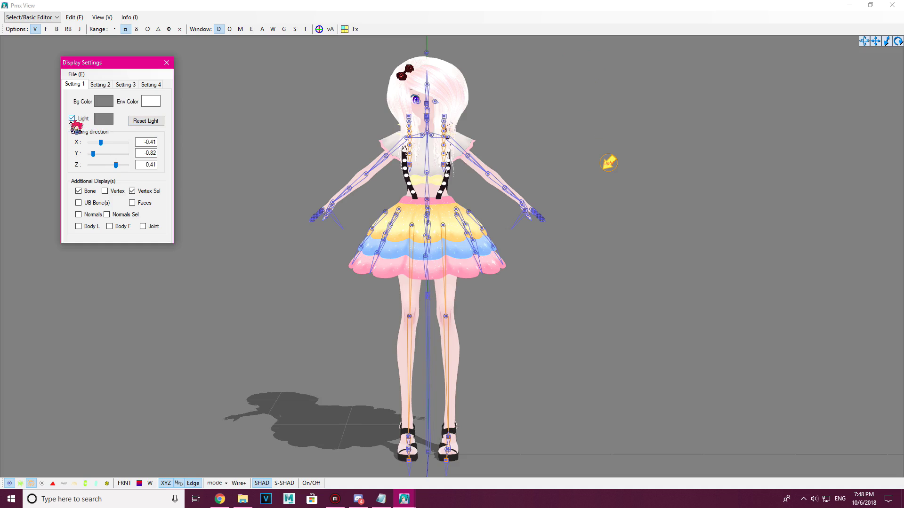
Set the light color to the basic orange (255, 128, 0).
{"action": "left_click", "coordinate": [105, 120]}
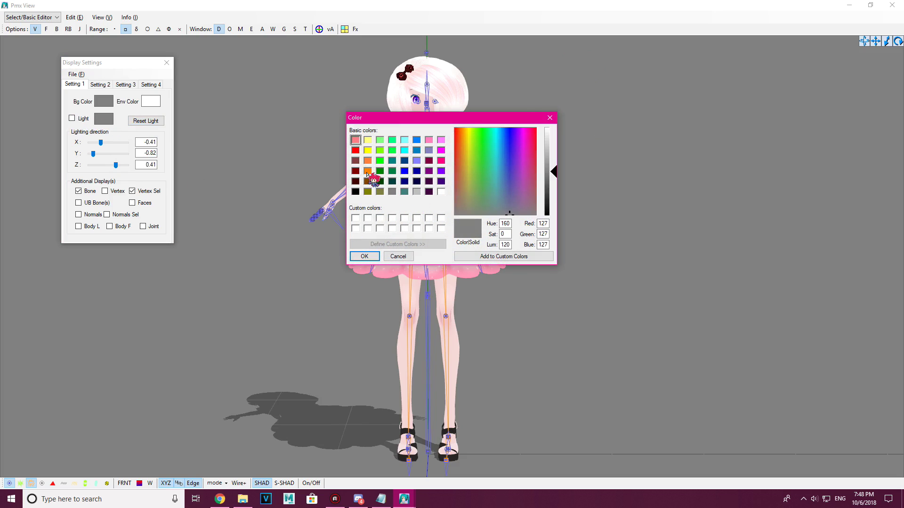
{"action": "left_click", "coordinate": [367, 172]}
{"action": "left_click", "coordinate": [363, 255]}
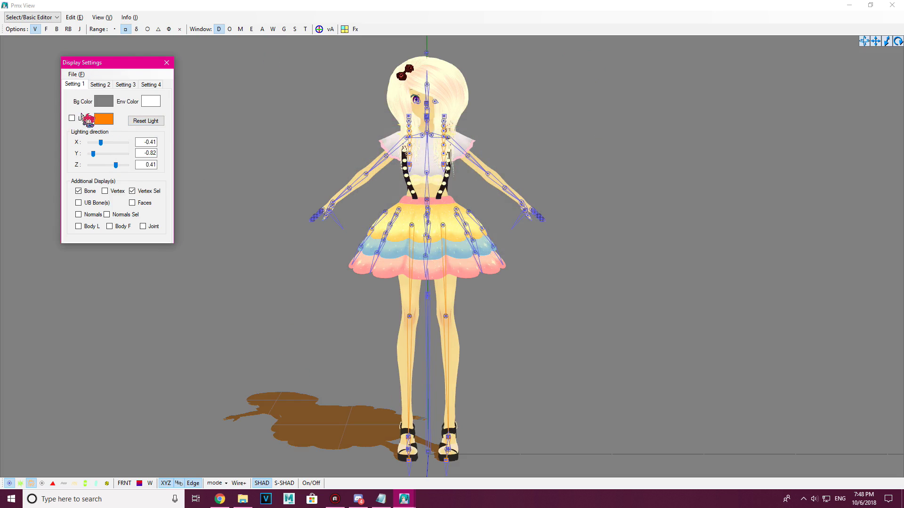
Set the light color to the basic gray and close the Display Settings window.
{"action": "left_click", "coordinate": [104, 118]}
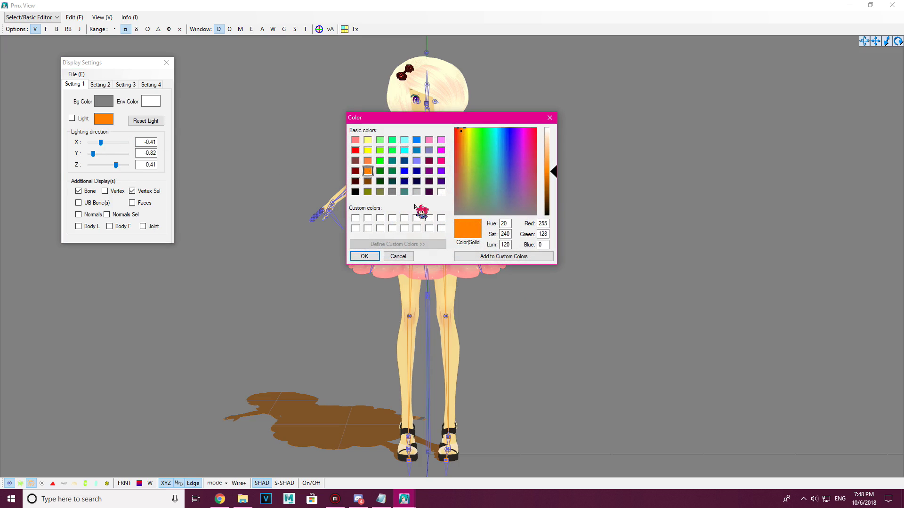
{"action": "left_click", "coordinate": [392, 192]}
{"action": "left_click", "coordinate": [368, 256]}
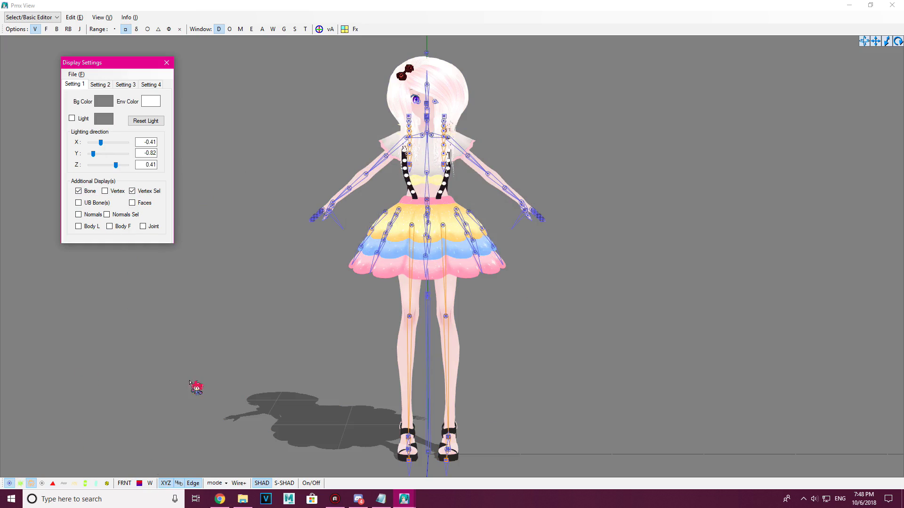
{"action": "left_click", "coordinate": [165, 62]}
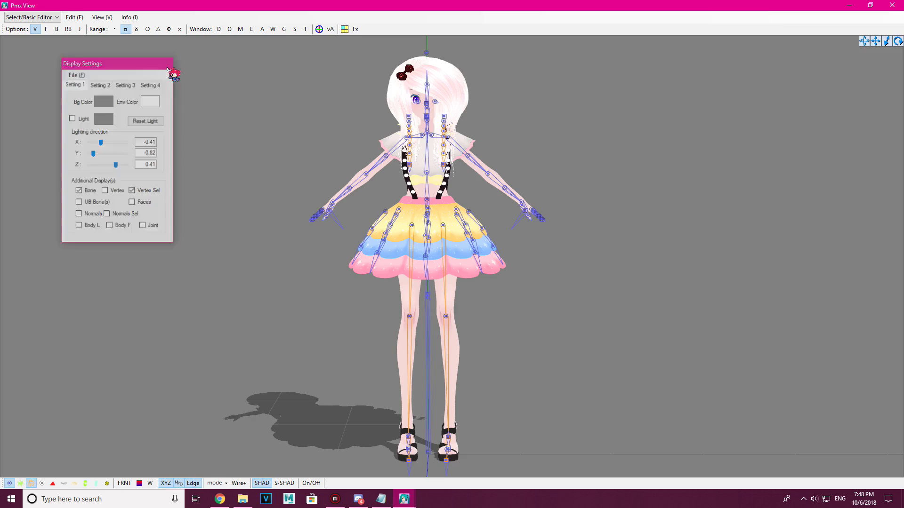
Open the Object Management window and choose Compound - Scale as the handle operation.
{"action": "left_click", "coordinate": [230, 29]}
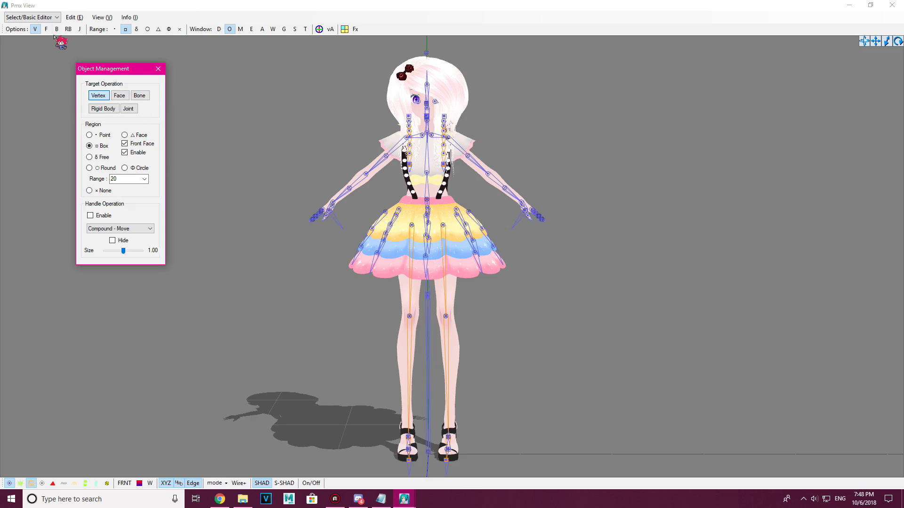
{"action": "left_click", "coordinate": [104, 230]}
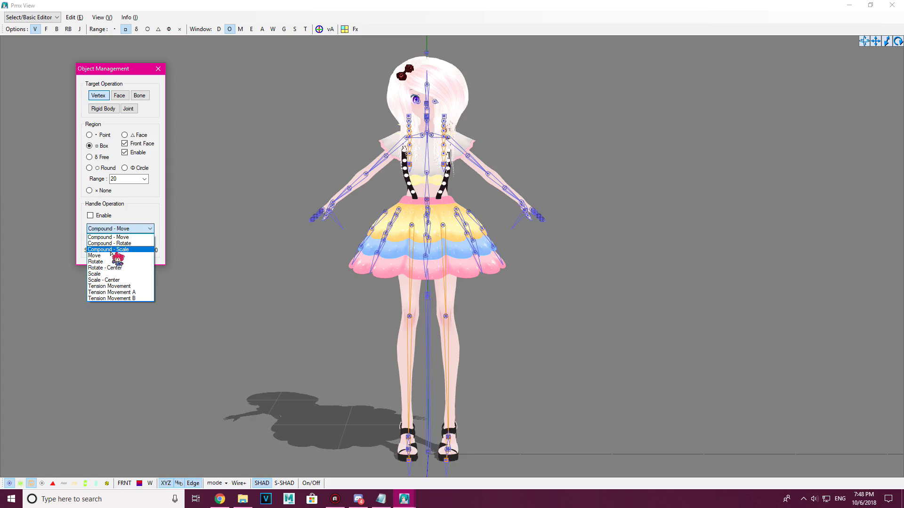
{"action": "left_click", "coordinate": [113, 250]}
Box-select the model's vertices from the chest to the ankles and clear the selection.
{"action": "left_click_drag", "start_coordinate": [332, 150], "coordinate": [540, 426]}
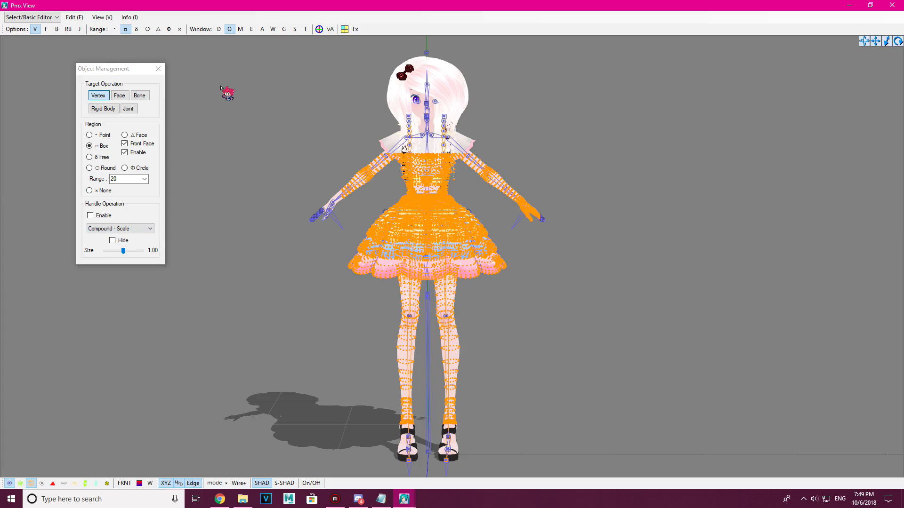
{"action": "left_click_drag", "start_coordinate": [220, 86], "coordinate": [423, 426]}
{"action": "left_click", "coordinate": [234, 222]}
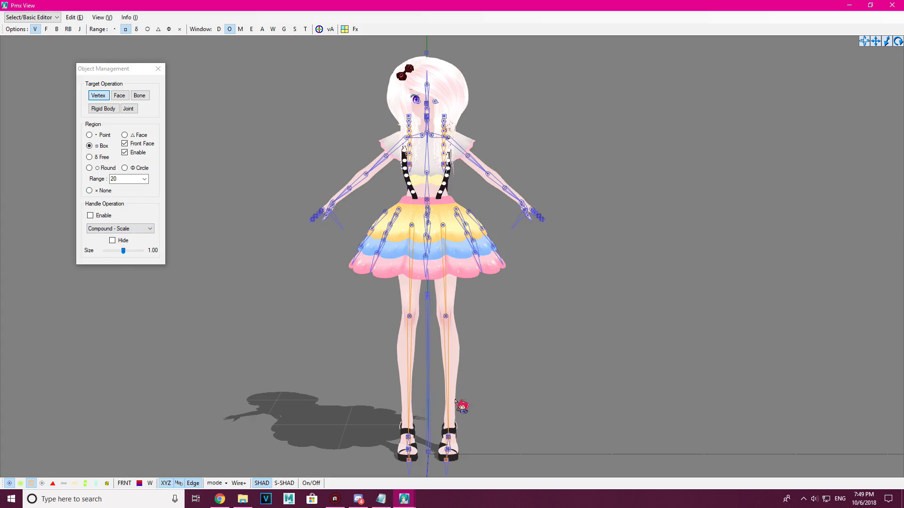
{"action": "left_click_drag", "start_coordinate": [454, 401], "coordinate": [484, 455]}
Enable the handle operation and box-select the vertices from the neck down to the ankles.
{"action": "left_click", "coordinate": [267, 215]}
{"action": "left_click", "coordinate": [90, 215]}
{"action": "left_click", "coordinate": [322, 29]}
{"action": "left_click_drag", "start_coordinate": [265, 126], "coordinate": [661, 431]}
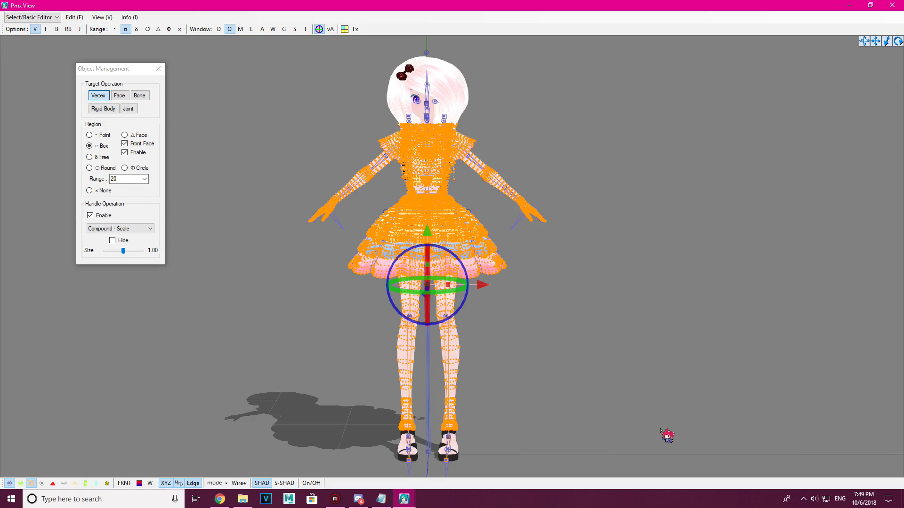
Move the selected body vertices sideways along the handle's red axis and undo the move.
{"action": "left_click_drag", "start_coordinate": [486, 284], "coordinate": [432, 266]}
{"action": "key", "text": "ctrl+z"}
{"action": "key", "text": "ctrl+z"}
{"action": "key", "text": "ctrl+z"}
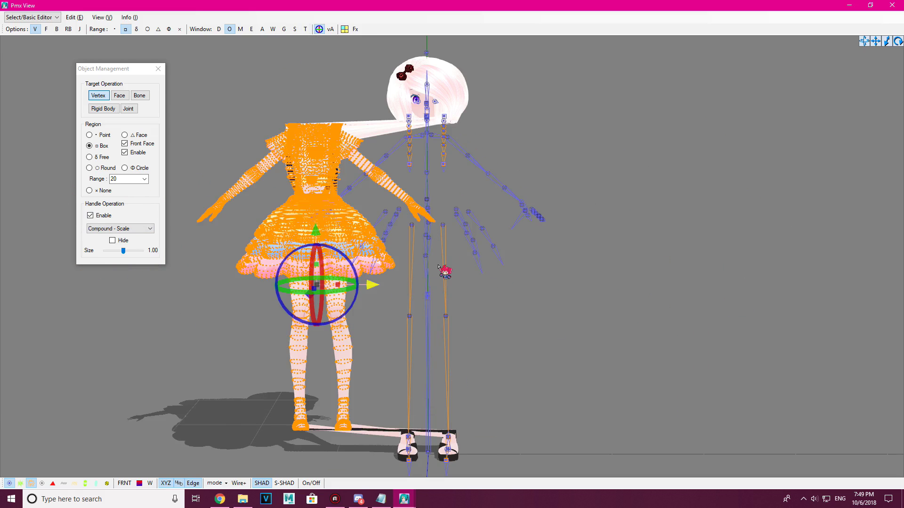
Box-select the lower skirt and leg vertices, scale them up from the handle's center and undo the scaling.
{"action": "right_click_drag", "start_coordinate": [517, 375], "coordinate": [550, 385]}
{"action": "scroll", "coordinate": [455, 317], "scroll_direction": "up", "scroll_amount": 5}
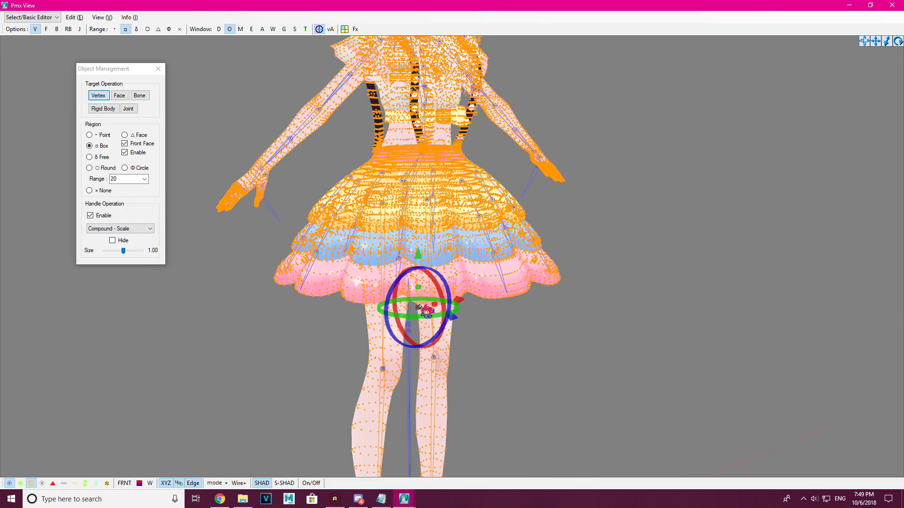
{"action": "left_click", "coordinate": [417, 305]}
{"action": "left_click_drag", "start_coordinate": [322, 203], "coordinate": [565, 426]}
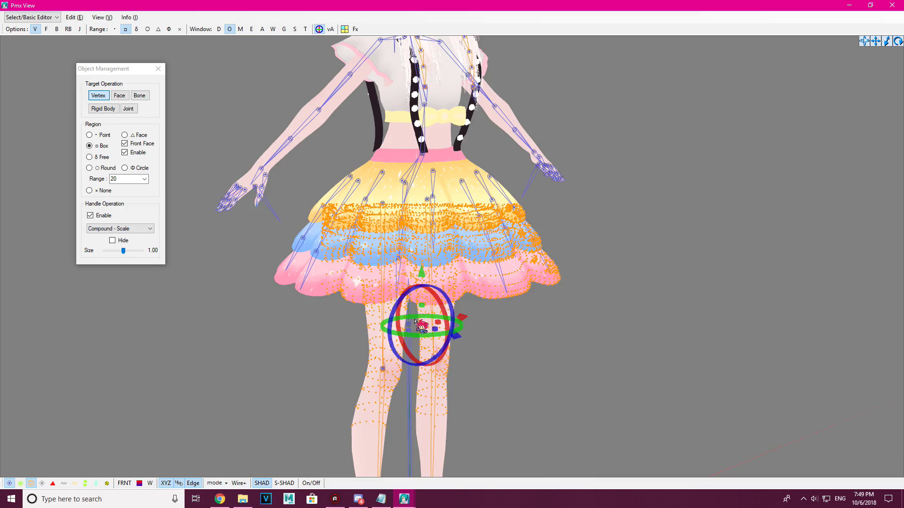
{"action": "left_click_drag", "start_coordinate": [420, 326], "coordinate": [517, 325]}
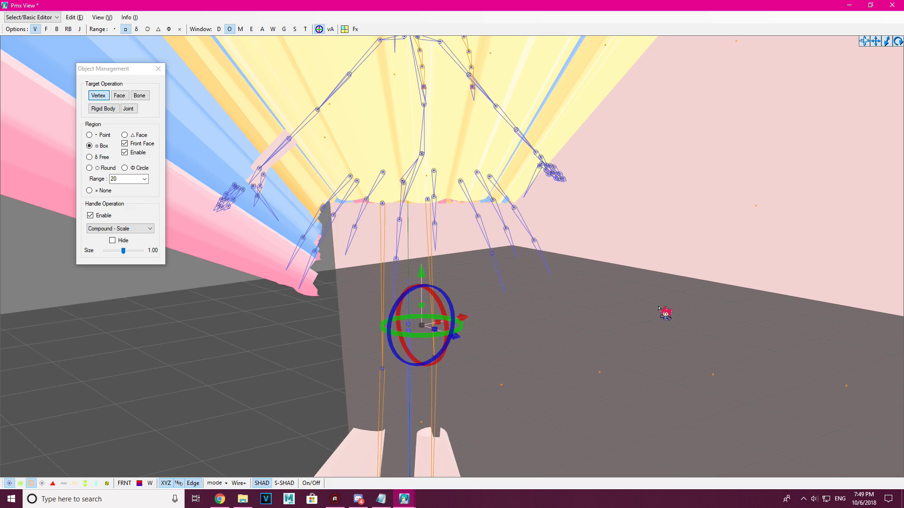
{"action": "key", "text": "ctrl+z"}
{"action": "left_click", "coordinate": [613, 315]}
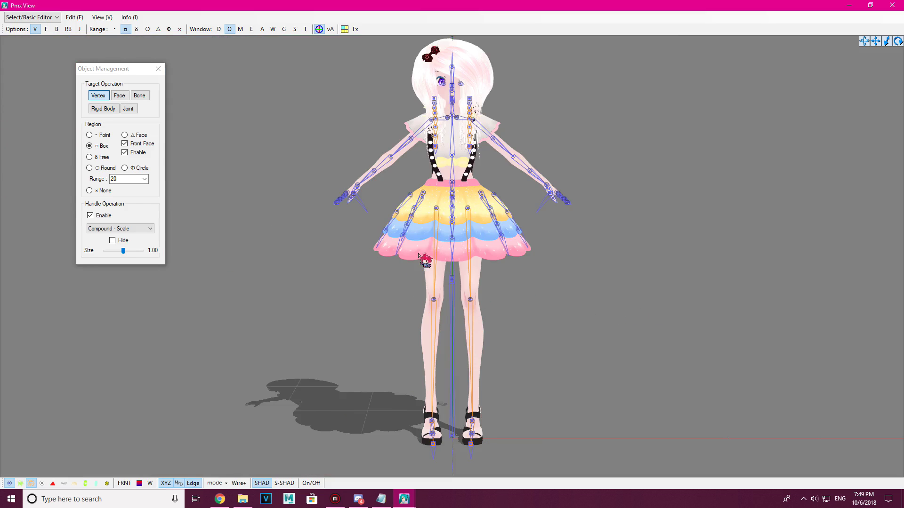
Switch the handle operation to Compound - Rotate, rotate the vertices of the skirt hem and upper legs, and undo the rotation.
{"action": "left_click", "coordinate": [113, 229]}
{"action": "left_click", "coordinate": [124, 243]}
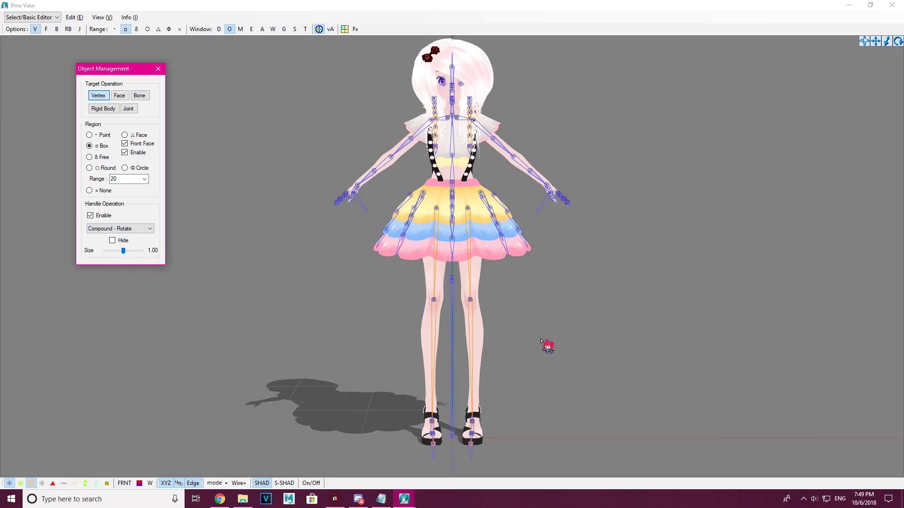
{"action": "right_click_drag", "start_coordinate": [547, 345], "coordinate": [566, 345]}
{"action": "left_click_drag", "start_coordinate": [259, 247], "coordinate": [534, 336]}
{"action": "right_click_drag", "start_coordinate": [527, 333], "coordinate": [530, 333]}
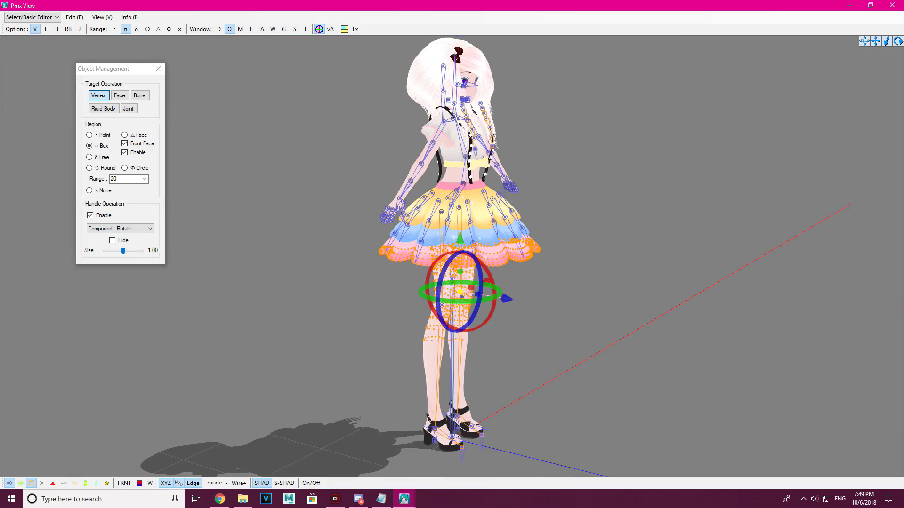
{"action": "left_click_drag", "start_coordinate": [471, 292], "coordinate": [550, 382]}
{"action": "right_click_drag", "start_coordinate": [550, 382], "coordinate": [483, 375]}
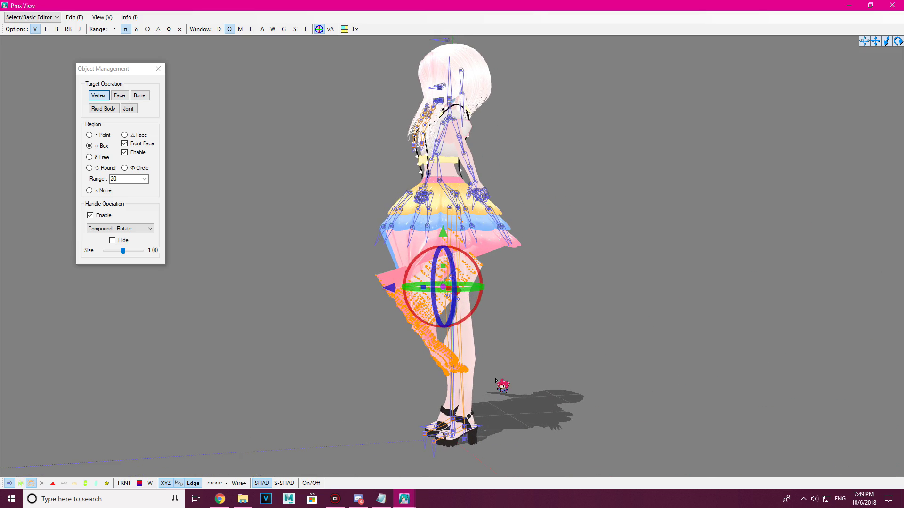
{"action": "key", "text": "ctrl+z"}
{"action": "right_click_drag", "start_coordinate": [529, 393], "coordinate": [567, 400]}
Set the handle operation to Compound - Move and deselect the vertices.
{"action": "left_click", "coordinate": [136, 229]}
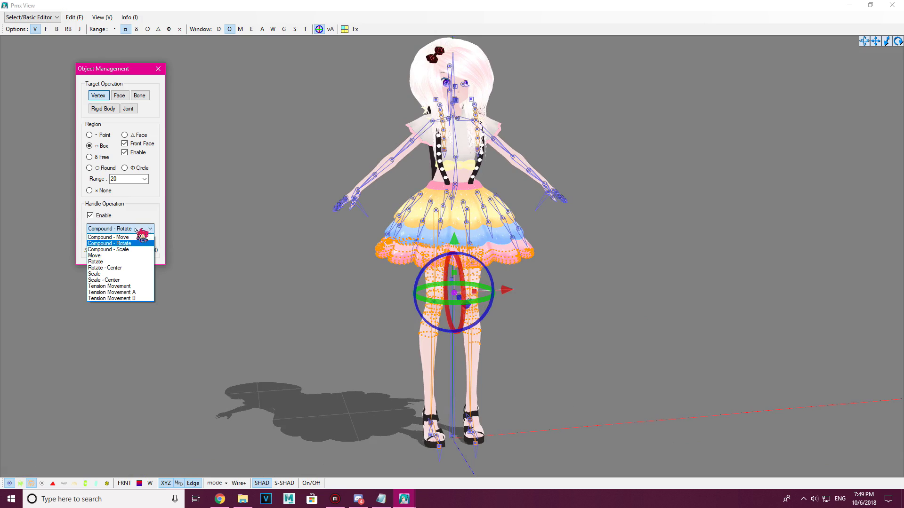
{"action": "left_click", "coordinate": [115, 237]}
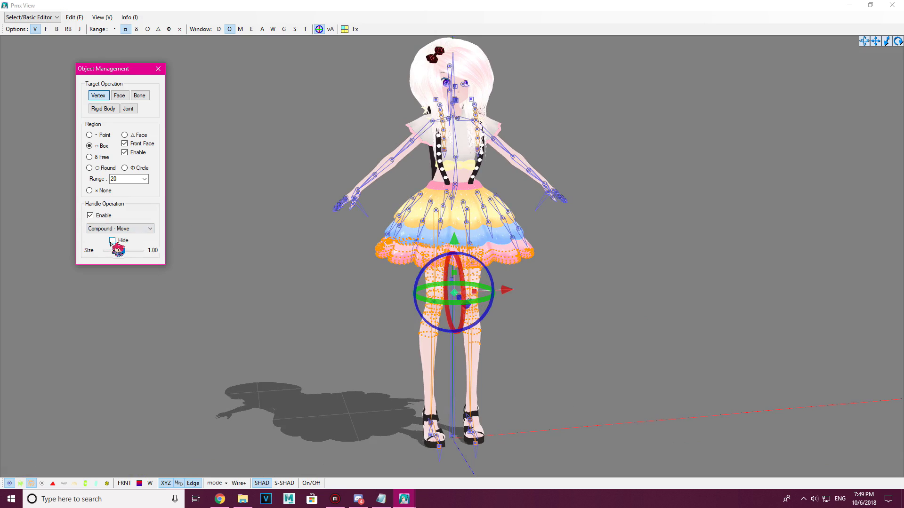
{"action": "left_click", "coordinate": [264, 310]}
Turn on the handle's Hide option, test it on vertices from the waist to the ankles, turn it off and clear the selection.
{"action": "left_click", "coordinate": [112, 241]}
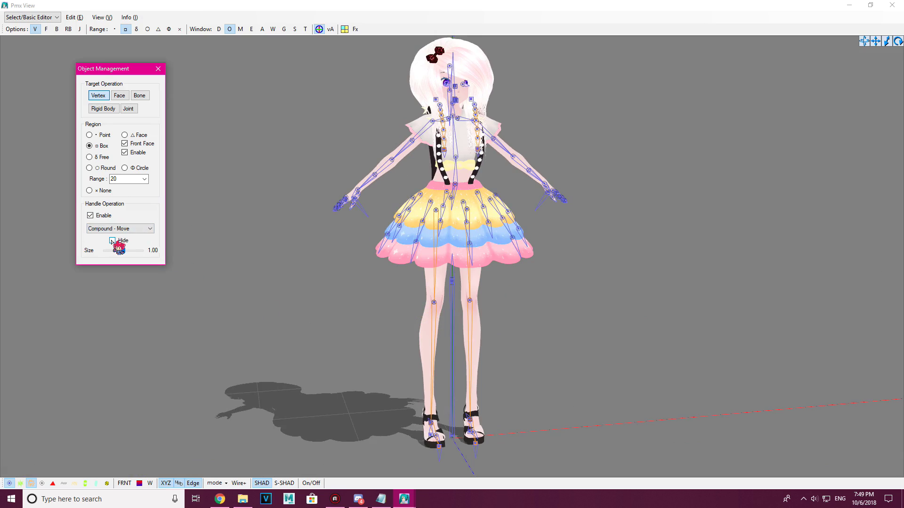
{"action": "left_click", "coordinate": [112, 241]}
{"action": "left_click_drag", "start_coordinate": [316, 170], "coordinate": [673, 417]}
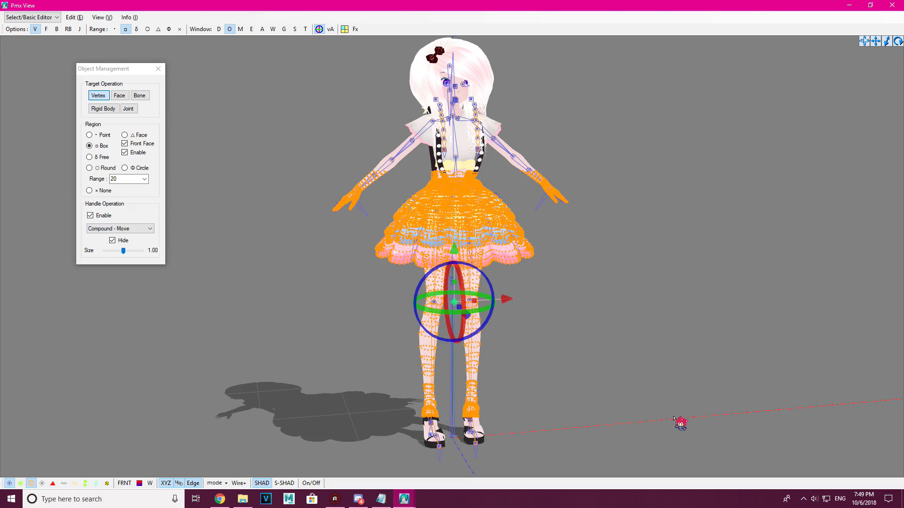
{"action": "right_click_drag", "start_coordinate": [627, 389], "coordinate": [646, 396]}
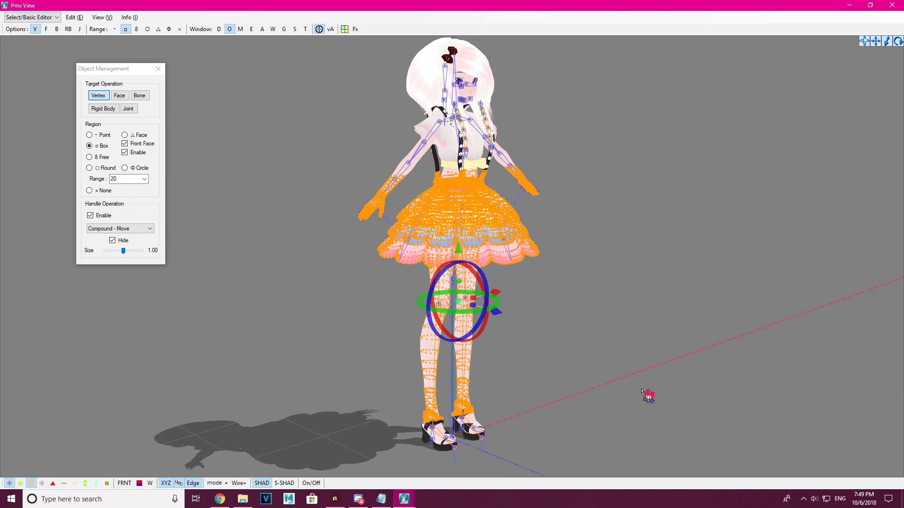
{"action": "left_click", "coordinate": [112, 241]}
{"action": "left_click", "coordinate": [207, 267]}
Box-select the skirt hem and leg vertices, move them away from the body in Compound - Move mode, and undo the move.
{"action": "left_click", "coordinate": [137, 229]}
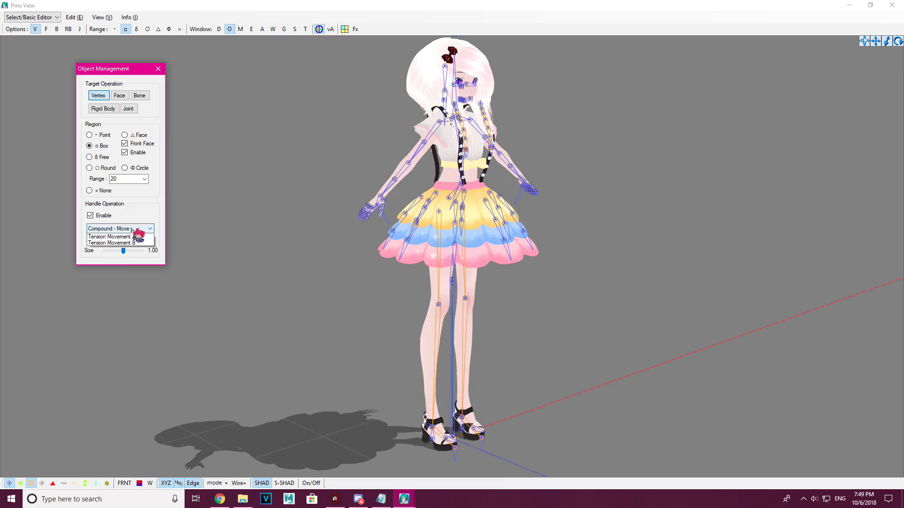
{"action": "left_click", "coordinate": [132, 229]}
{"action": "left_click_drag", "start_coordinate": [363, 247], "coordinate": [584, 403]}
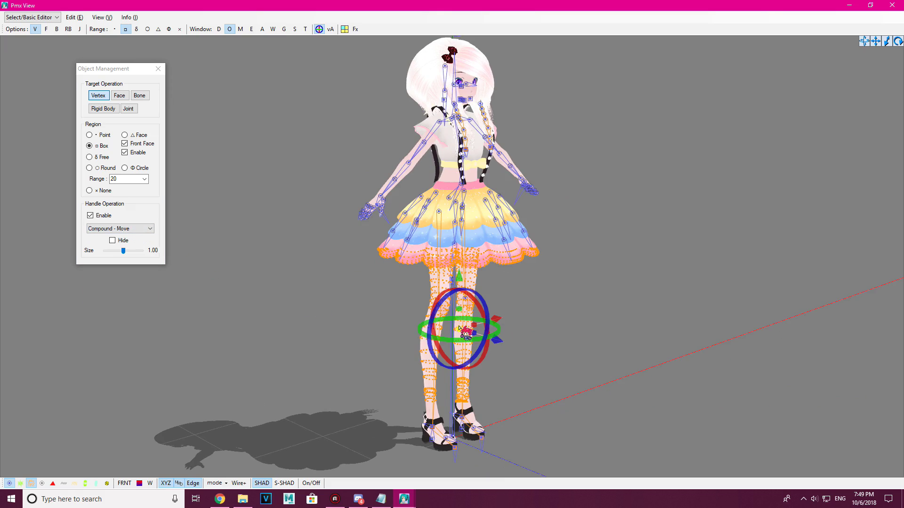
{"action": "left_click_drag", "start_coordinate": [499, 321], "coordinate": [649, 312]}
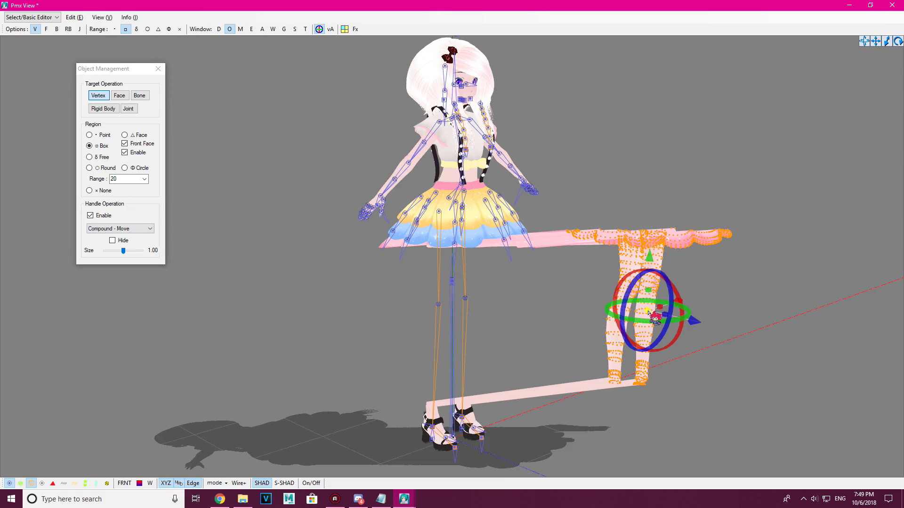
{"action": "key", "text": "ctrl+z"}
{"action": "left_click", "coordinate": [240, 239]}
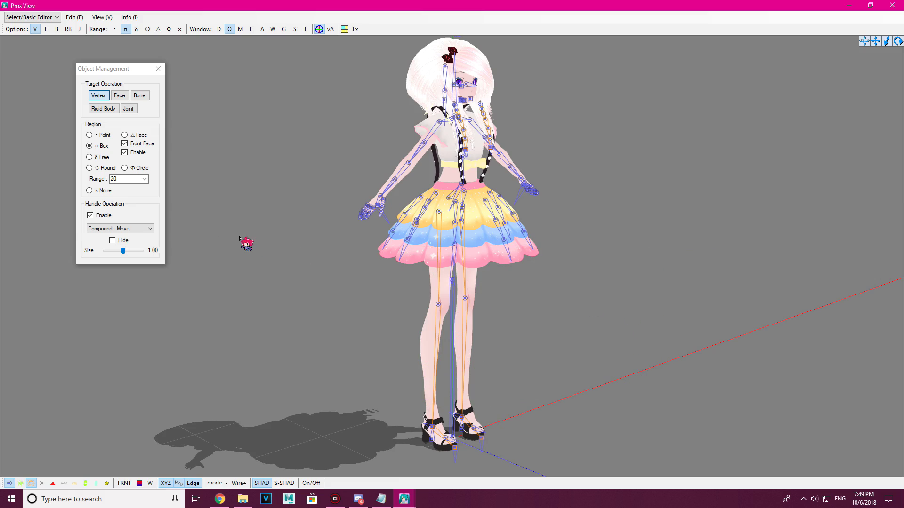
Close Object Management, open the Refine/Masking window and hide all the model's materials.
{"action": "left_click", "coordinate": [158, 69]}
{"action": "left_click", "coordinate": [240, 29]}
{"action": "right_click_drag", "start_coordinate": [263, 236], "coordinate": [239, 238]}
{"action": "left_click", "coordinate": [21, 96]}
{"action": "left_click", "coordinate": [53, 84]}
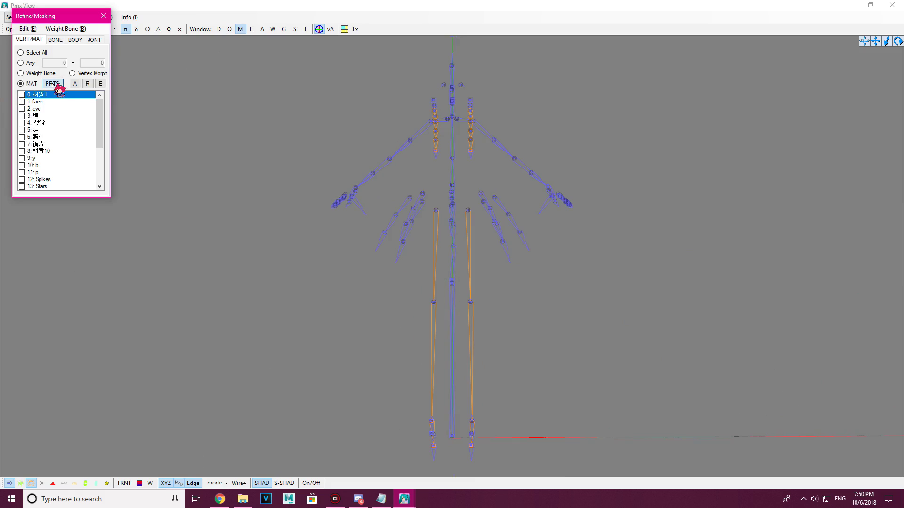
Make all materials in the Refine/Masking list visible and move the window beside the model.
{"action": "left_click", "coordinate": [66, 123]}
{"action": "right_click", "coordinate": [61, 121]}
{"action": "left_click", "coordinate": [109, 186]}
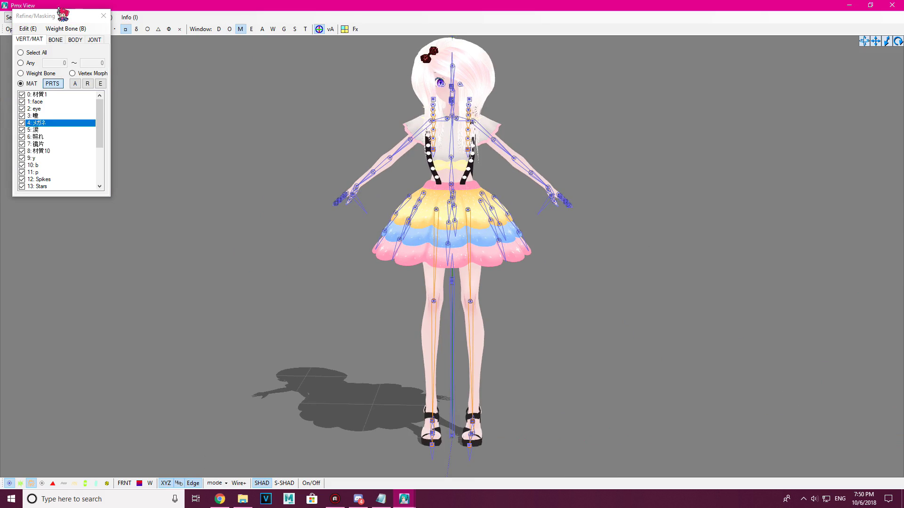
{"action": "left_click_drag", "start_coordinate": [58, 16], "coordinate": [118, 83]}
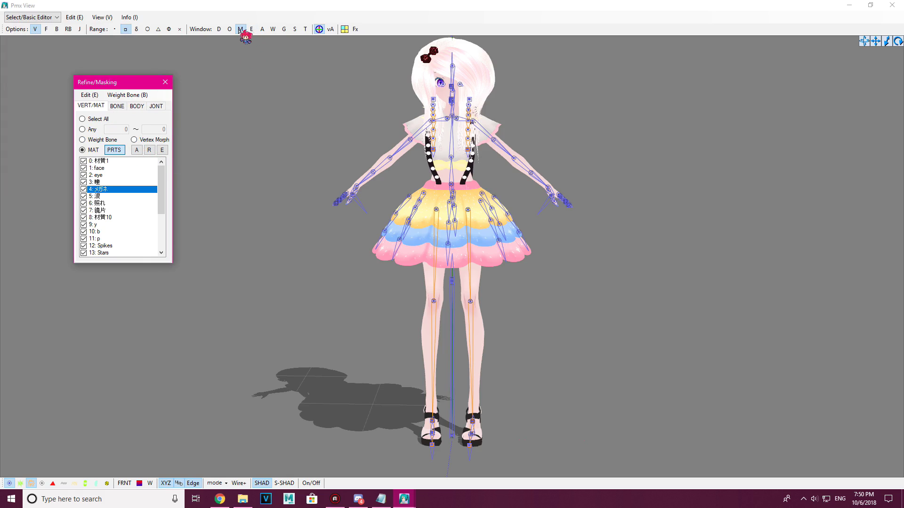
Toggle the 材質1 and face materials off and back on in the Refine/Masking material list.
{"action": "left_click", "coordinate": [104, 161]}
{"action": "left_click", "coordinate": [104, 162]}
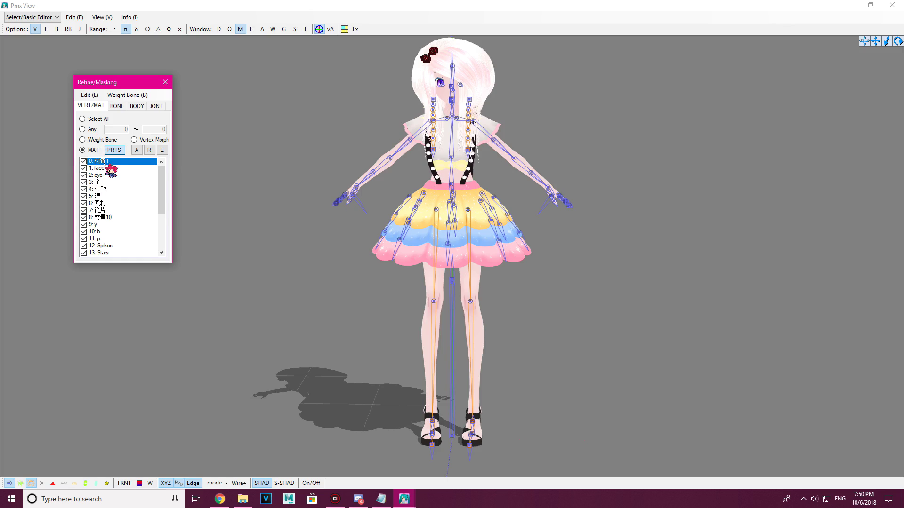
{"action": "left_click", "coordinate": [104, 169]}
{"action": "left_click", "coordinate": [104, 169]}
{"action": "left_click", "coordinate": [104, 181]}
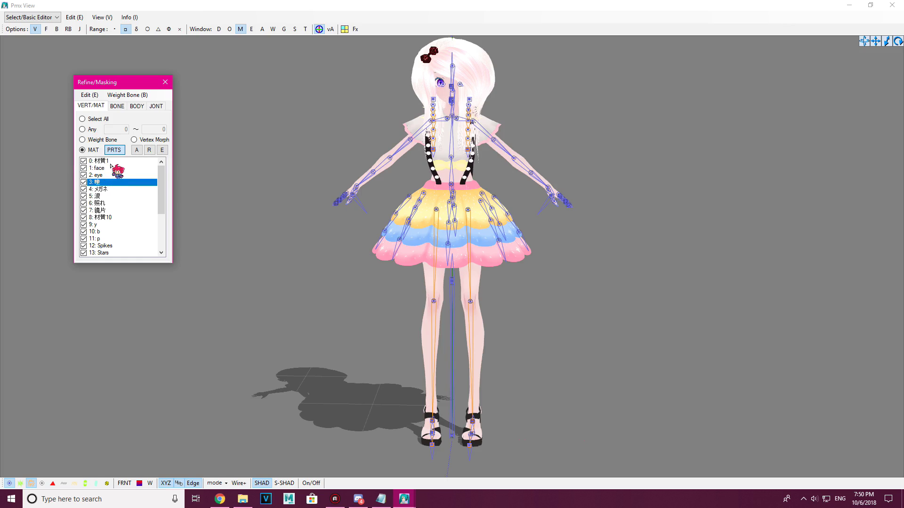
{"action": "left_click", "coordinate": [112, 161]}
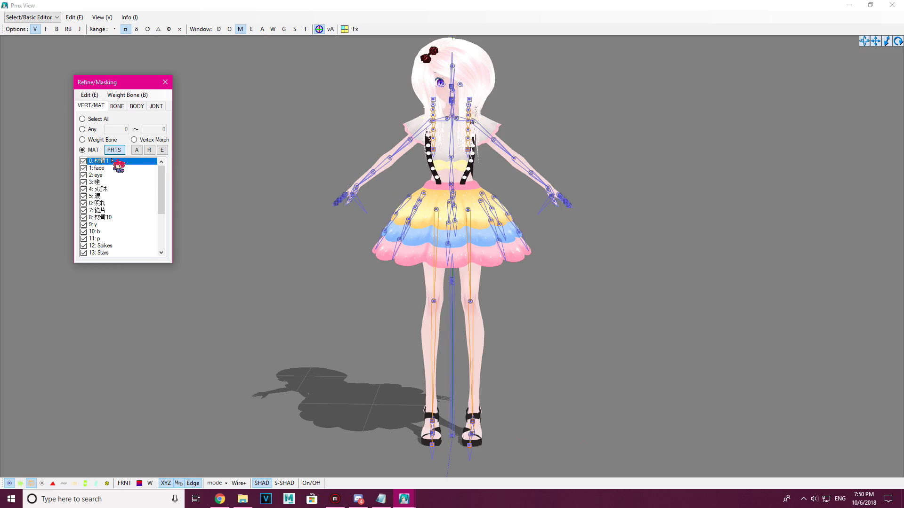
{"action": "key", "text": "space"}
{"action": "left_click", "coordinate": [114, 161]}
{"action": "left_click", "coordinate": [114, 161]}
Hide every material of the model with Check None in the Refine/Masking material list.
{"action": "right_click_drag", "start_coordinate": [355, 197], "coordinate": [334, 191]}
{"action": "left_click", "coordinate": [144, 164]}
{"action": "right_click", "coordinate": [137, 182]}
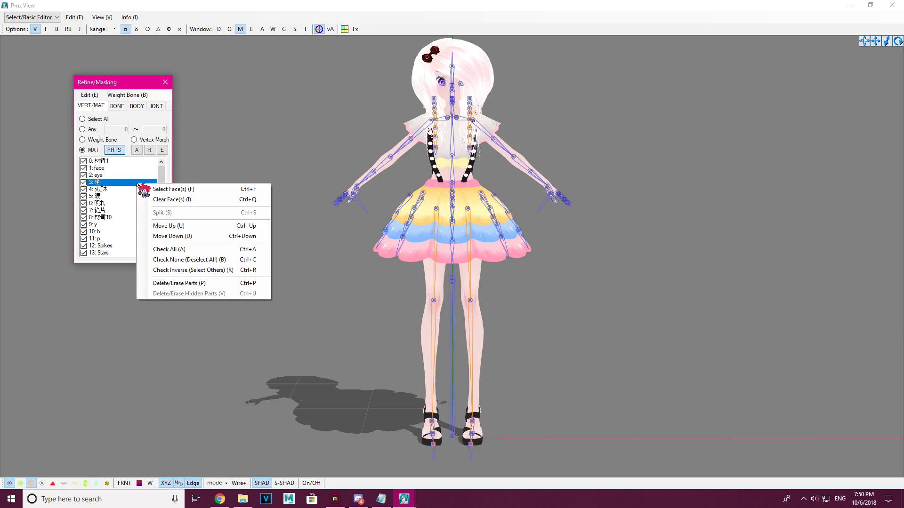
{"action": "left_click", "coordinate": [250, 172]}
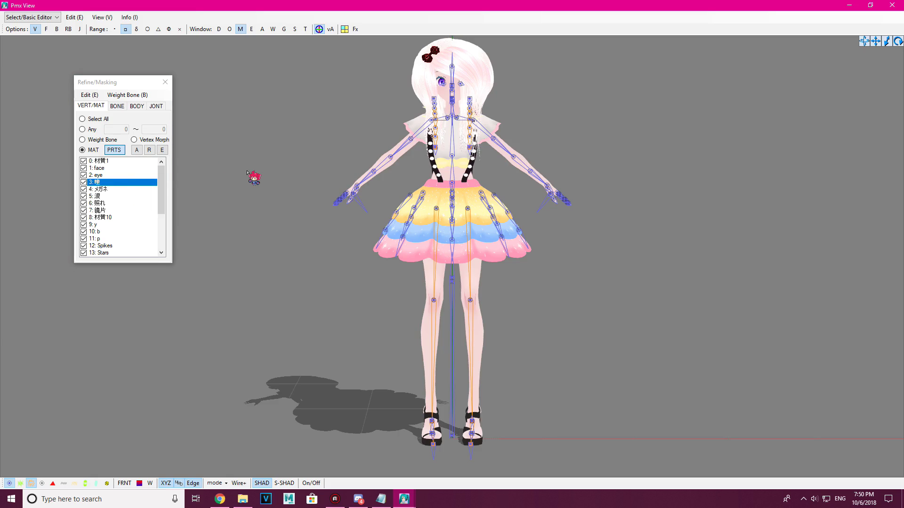
{"action": "right_click", "coordinate": [113, 196]}
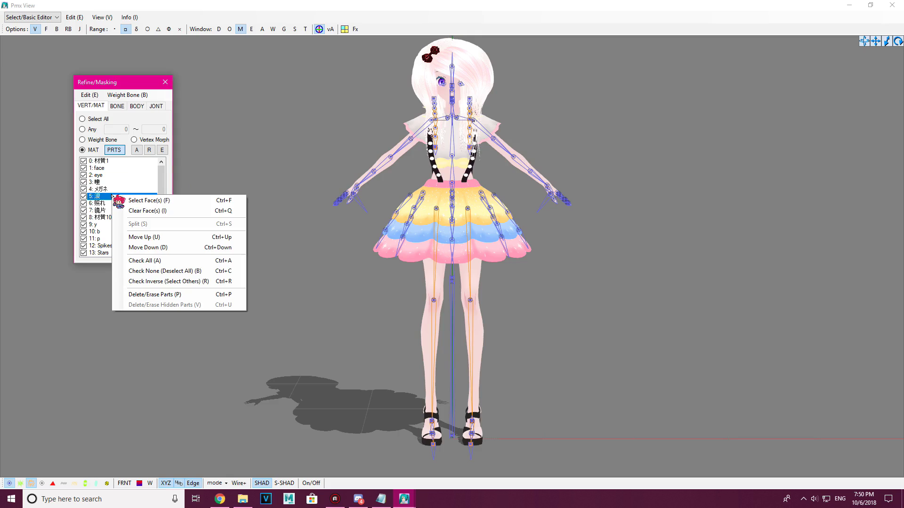
{"action": "left_click", "coordinate": [166, 263]}
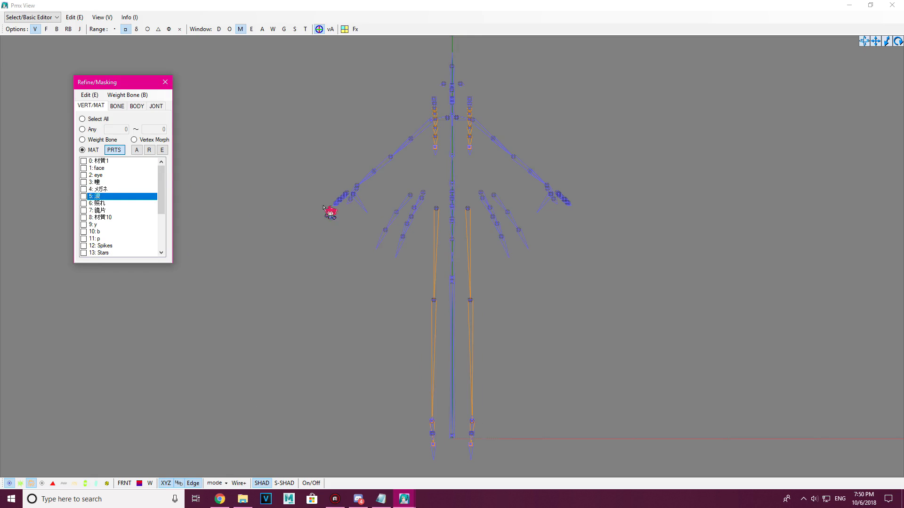
{"action": "right_click", "coordinate": [118, 211]}
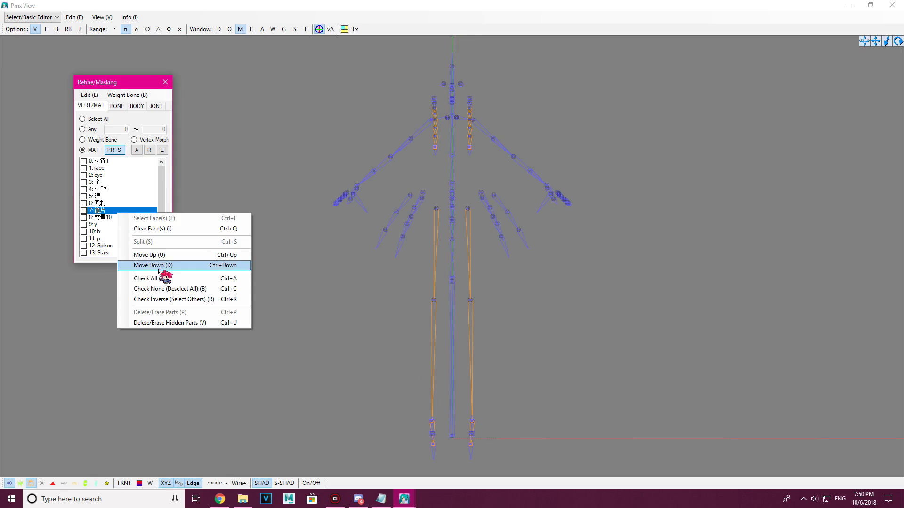
{"action": "left_click", "coordinate": [172, 289]}
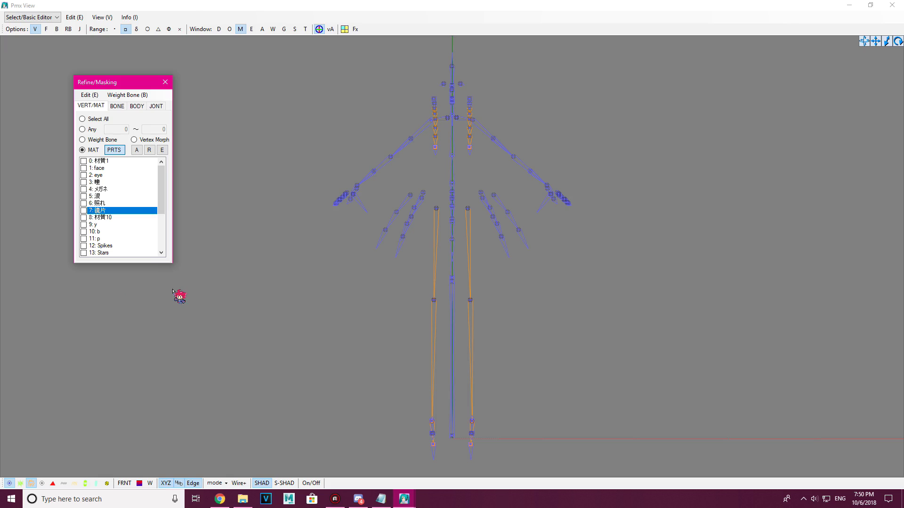
Turn off the PRTS option, check only material 材質1 and box-select the whole model's vertices.
{"action": "left_click", "coordinate": [114, 150]}
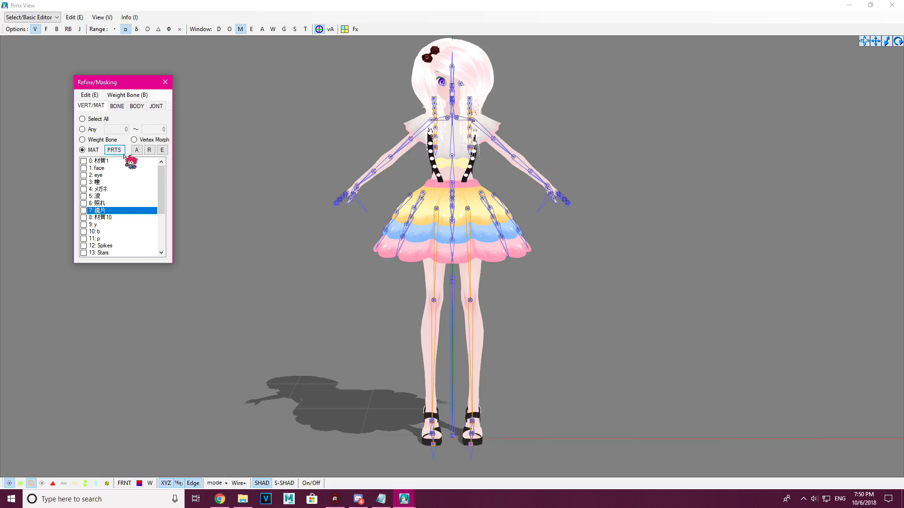
{"action": "left_click", "coordinate": [340, 260]}
{"action": "middle_click_drag", "start_coordinate": [341, 259], "coordinate": [348, 259]}
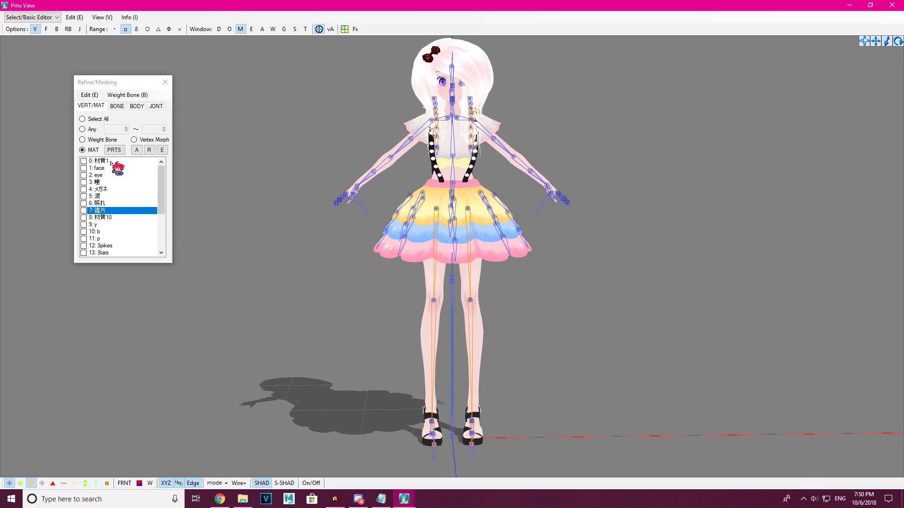
{"action": "left_click", "coordinate": [84, 161]}
{"action": "left_click_drag", "start_coordinate": [648, 434], "coordinate": [229, 32]}
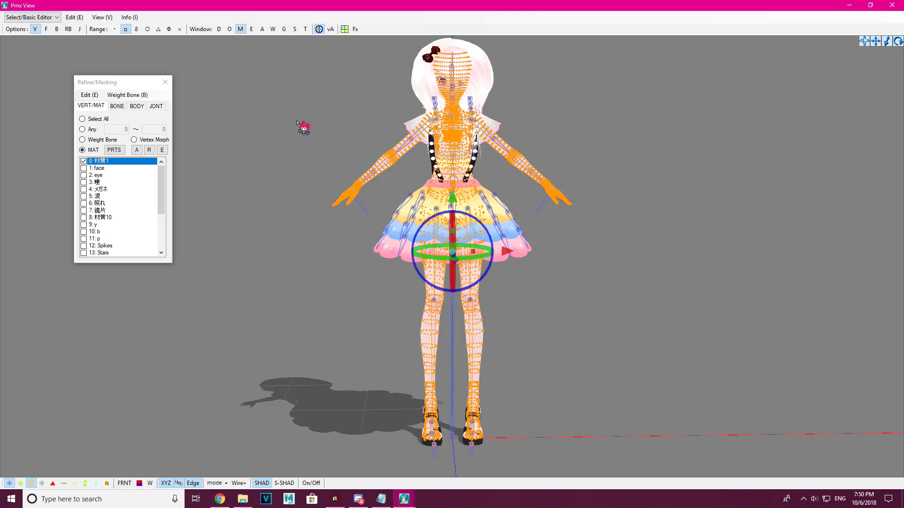
Hide the センター bone in the Refine/Masking bone list, inspect the legs and show the bone again.
{"action": "left_click", "coordinate": [117, 106]}
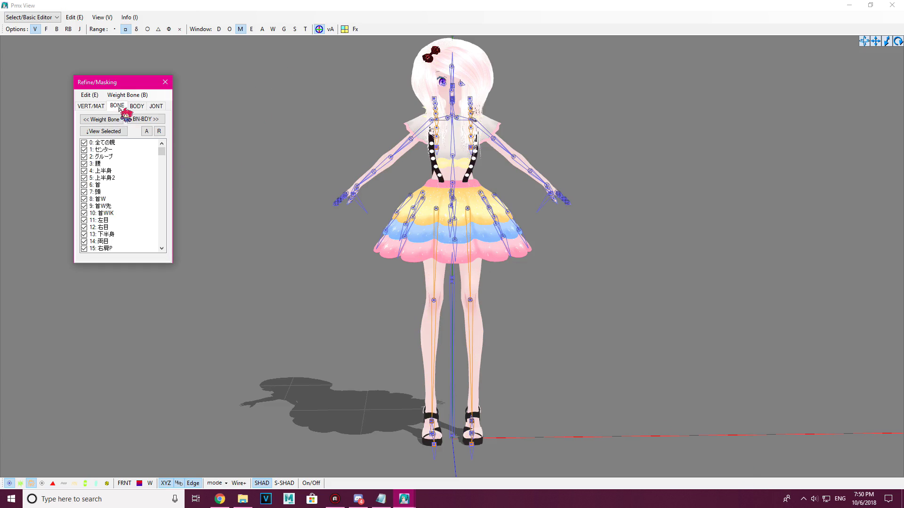
{"action": "left_click", "coordinate": [104, 150]}
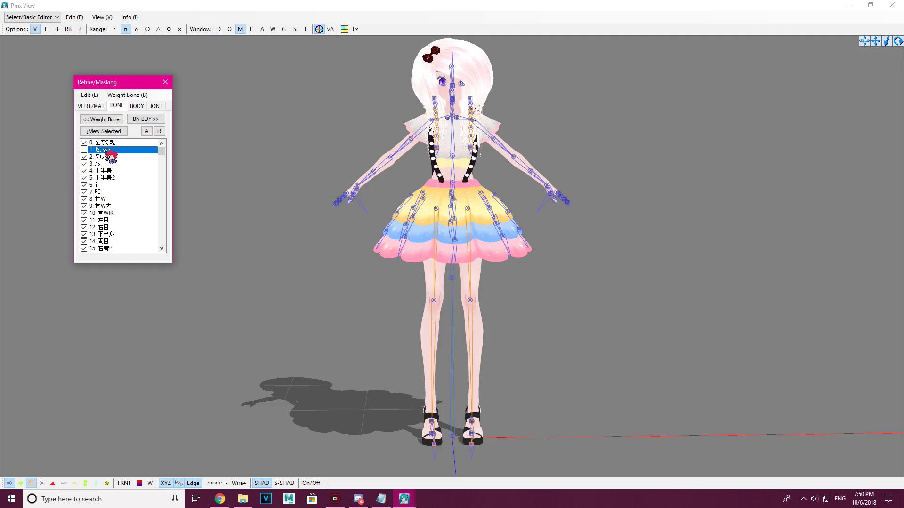
{"action": "right_click_drag", "start_coordinate": [354, 279], "coordinate": [406, 291]}
{"action": "scroll", "coordinate": [424, 297], "scroll_direction": "up", "scroll_amount": 3}
{"action": "scroll", "coordinate": [426, 297], "scroll_direction": "up", "scroll_amount": 6}
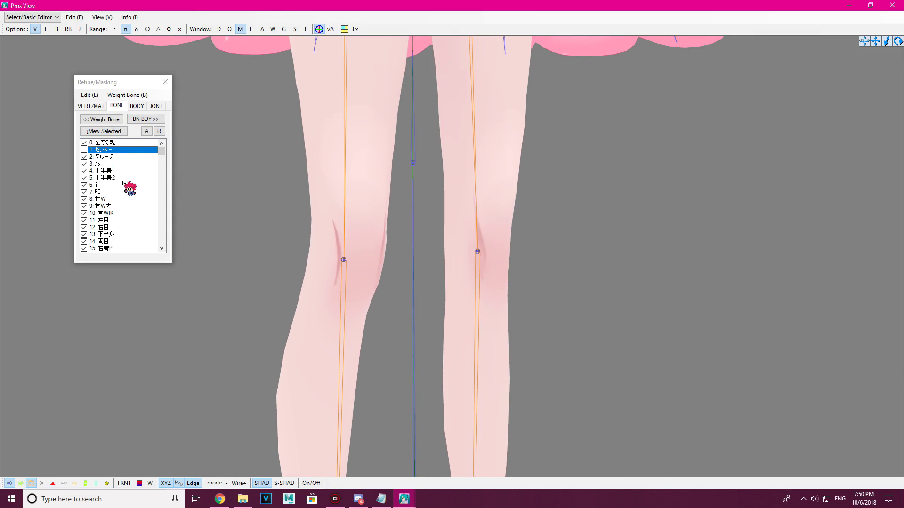
{"action": "left_click", "coordinate": [107, 151]}
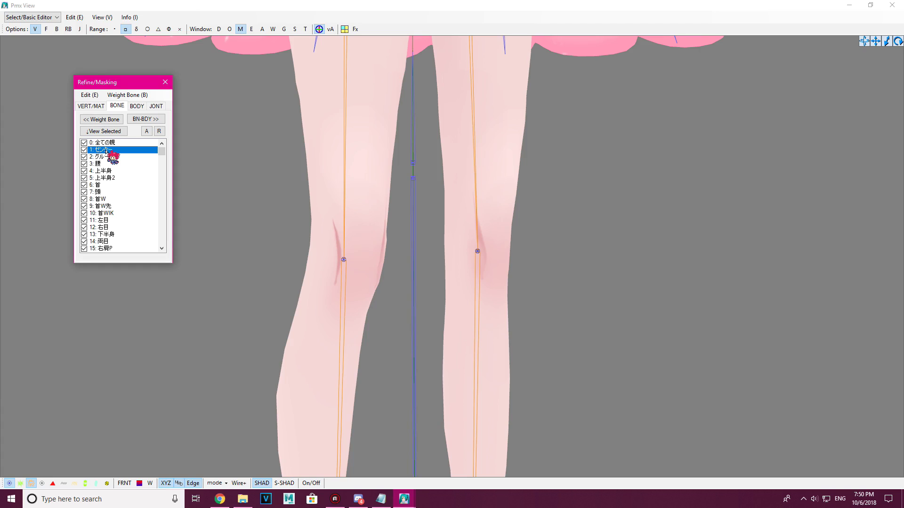
Open the rigid body masking list, return to the front view and turn on the display of rigid bodies and joints.
{"action": "left_click", "coordinate": [137, 106]}
{"action": "left_click", "coordinate": [315, 258]}
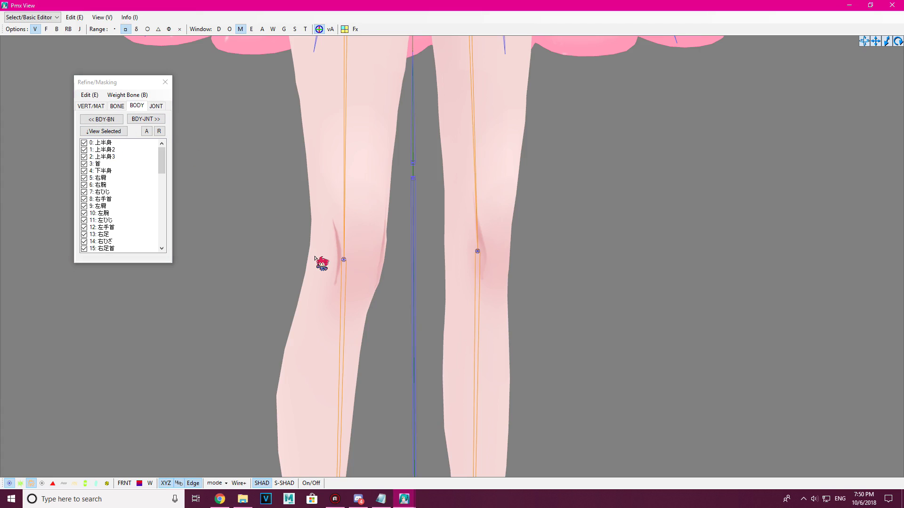
{"action": "key", "text": "2"}
{"action": "left_click", "coordinate": [155, 105]}
{"action": "left_click", "coordinate": [131, 105]}
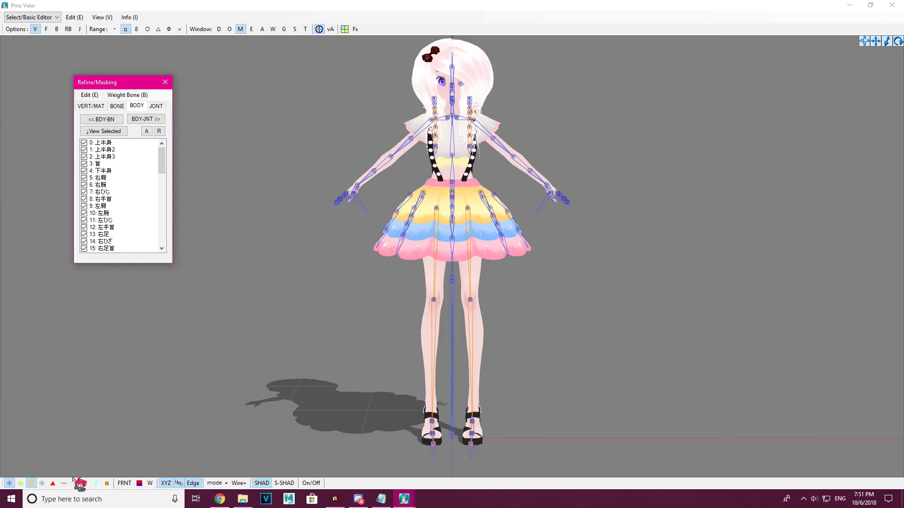
{"action": "left_click", "coordinate": [89, 485]}
{"action": "left_click", "coordinate": [99, 485]}
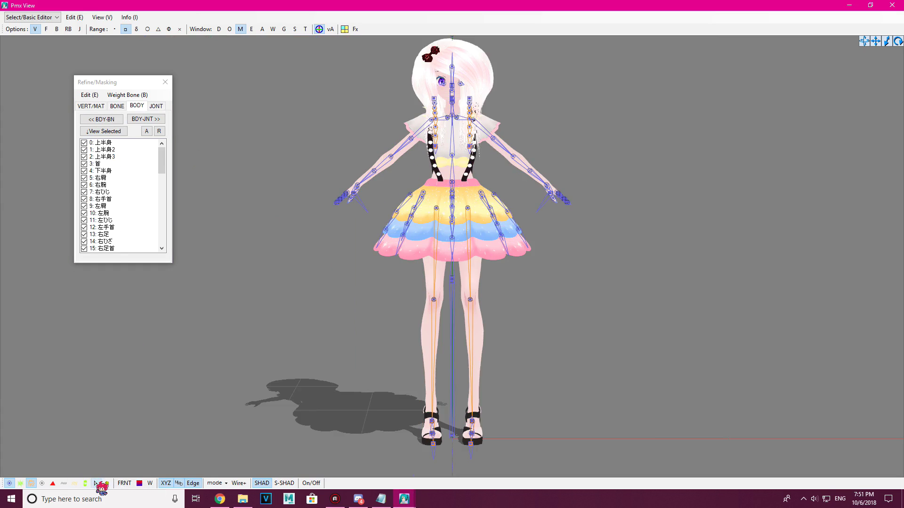
{"action": "left_click", "coordinate": [99, 485]}
{"action": "left_click", "coordinate": [96, 484]}
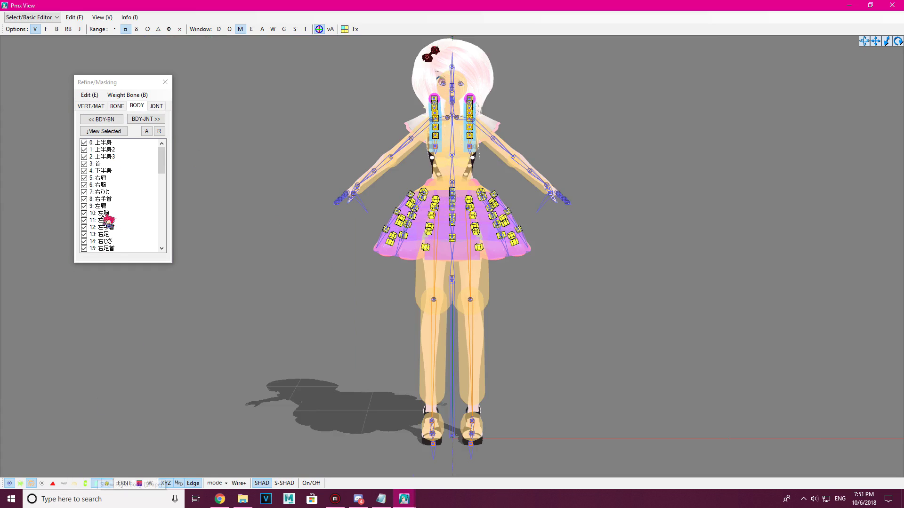
Look at entries in the body and joint masking lists, hide rigid bodies and joints again, and close Refine/Masking.
{"action": "left_click", "coordinate": [110, 150]}
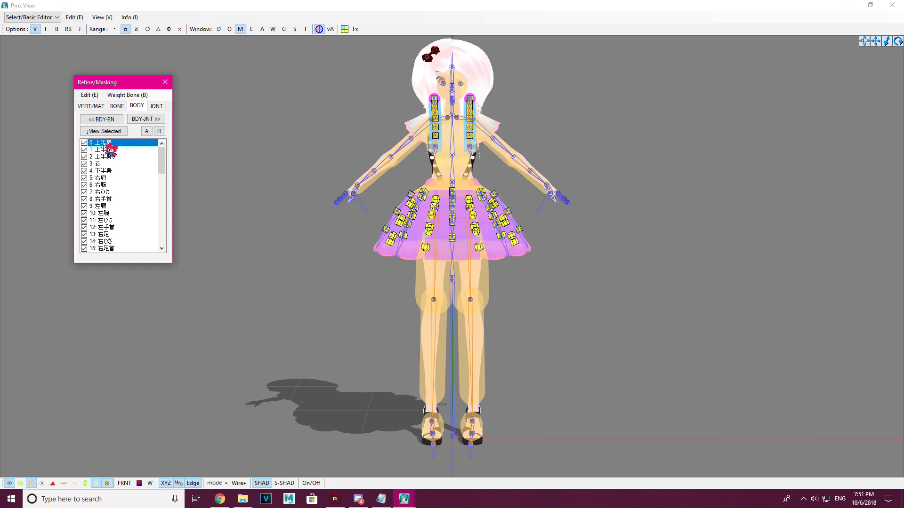
{"action": "left_click", "coordinate": [158, 107]}
{"action": "left_click", "coordinate": [121, 143]}
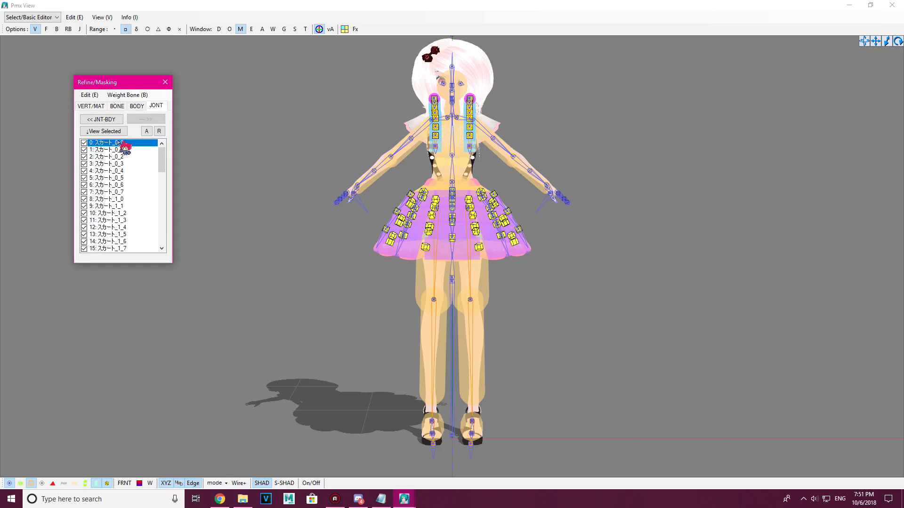
{"action": "left_click", "coordinate": [107, 483]}
{"action": "left_click", "coordinate": [97, 483]}
{"action": "left_click", "coordinate": [166, 82]}
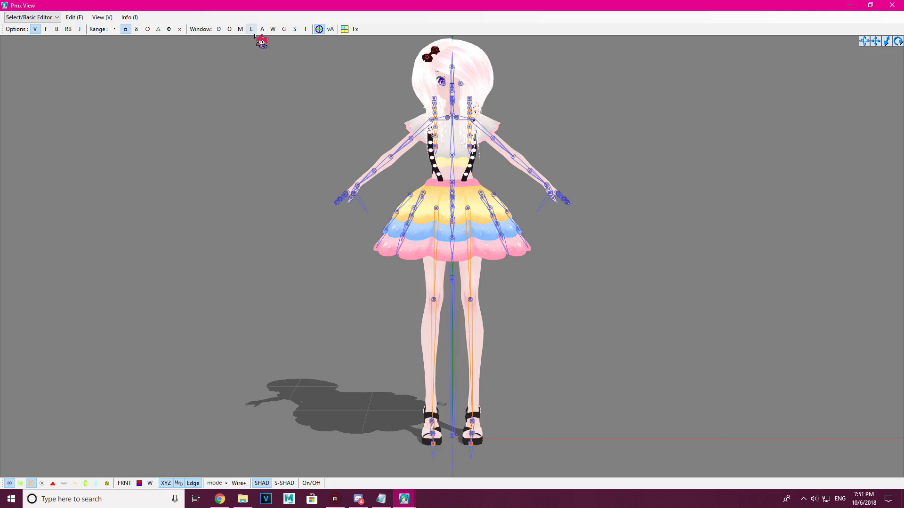
Look at the Object Editor, close it and open the Advanced Editor instead.
{"action": "left_click", "coordinate": [251, 29]}
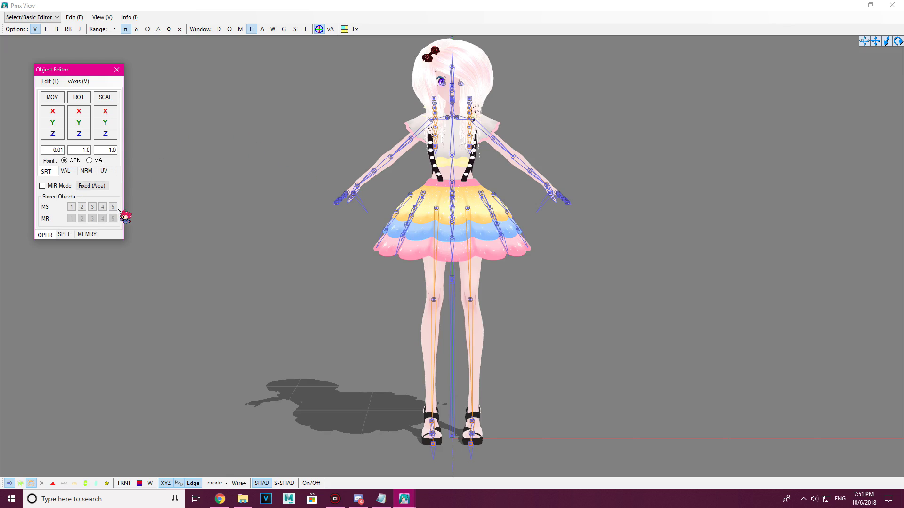
{"action": "left_click", "coordinate": [116, 69]}
{"action": "left_click", "coordinate": [262, 29]}
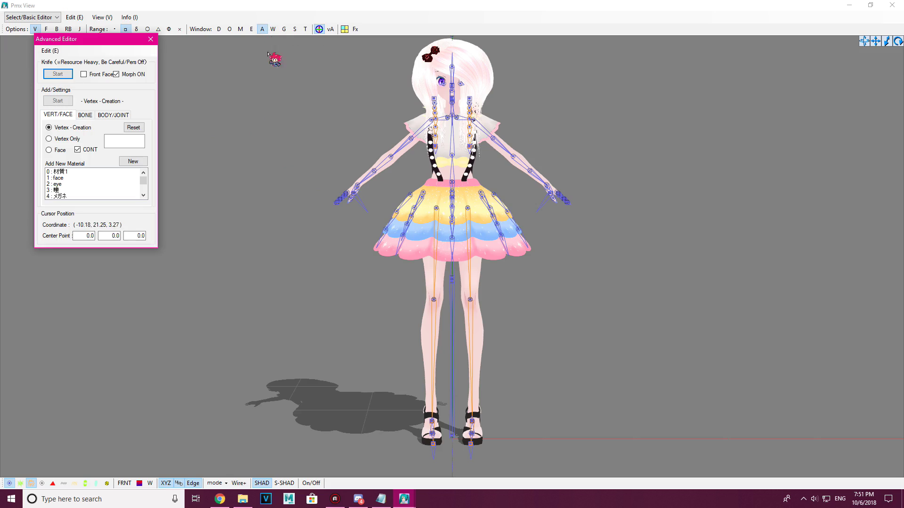
{"action": "scroll", "coordinate": [292, 179], "scroll_direction": "up", "scroll_amount": 1}
{"action": "scroll", "coordinate": [284, 173], "scroll_direction": "up", "scroll_amount": 5}
{"action": "middle_click_drag", "start_coordinate": [277, 161], "coordinate": [285, 174]}
Start the Advanced Editor's Knife, draw a cut across the upper arm just above the elbow, and end knife editing.
{"action": "left_click", "coordinate": [58, 74]}
{"action": "scroll", "coordinate": [471, 255], "scroll_direction": "up", "scroll_amount": 5}
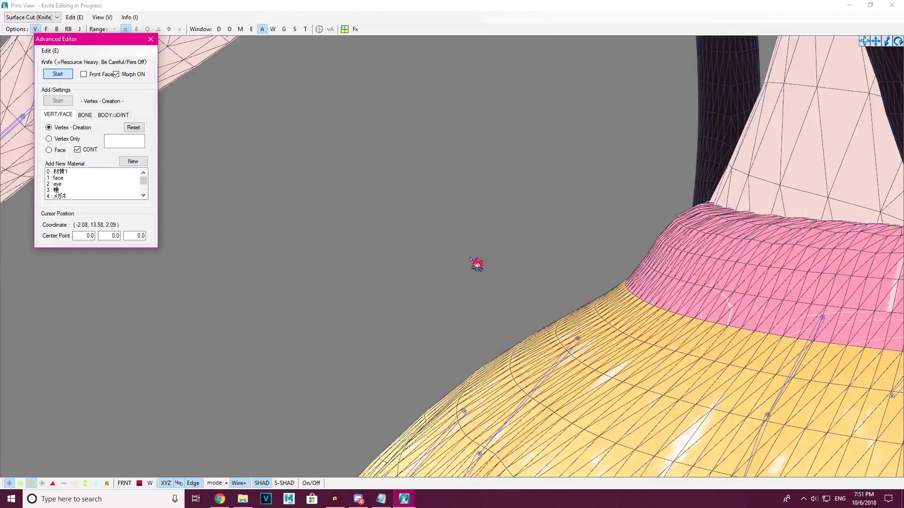
{"action": "scroll", "coordinate": [453, 217], "scroll_direction": "down", "scroll_amount": 4}
{"action": "middle_click_drag", "start_coordinate": [442, 186], "coordinate": [450, 198]}
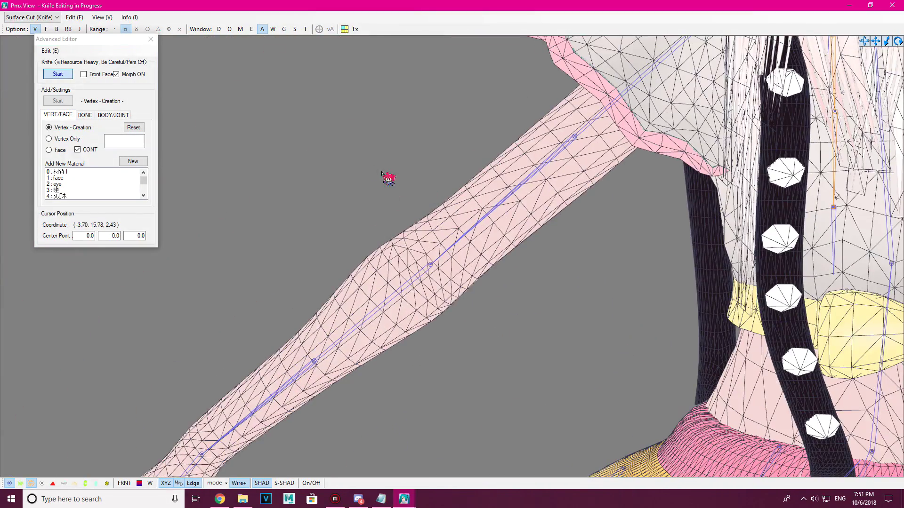
{"action": "left_click", "coordinate": [48, 78]}
{"action": "left_click", "coordinate": [51, 75]}
{"action": "left_click", "coordinate": [53, 74]}
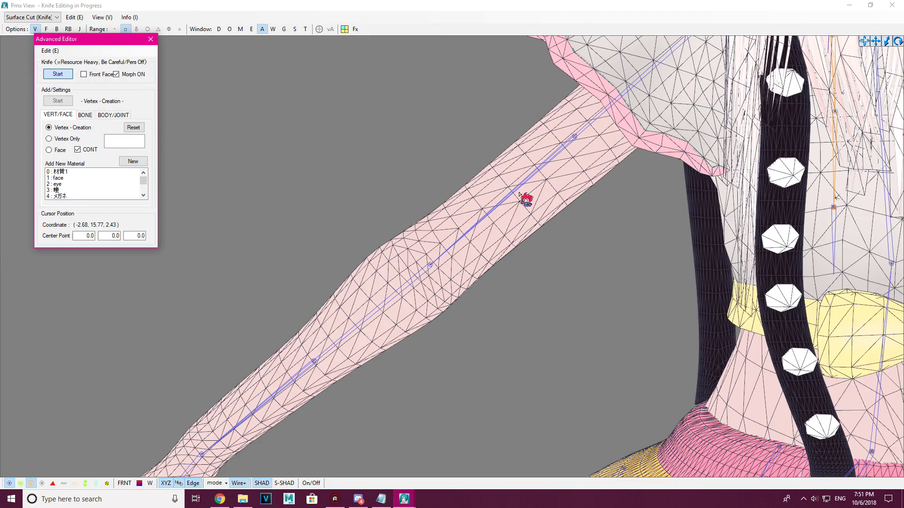
{"action": "right_click_drag", "start_coordinate": [591, 253], "coordinate": [592, 253]}
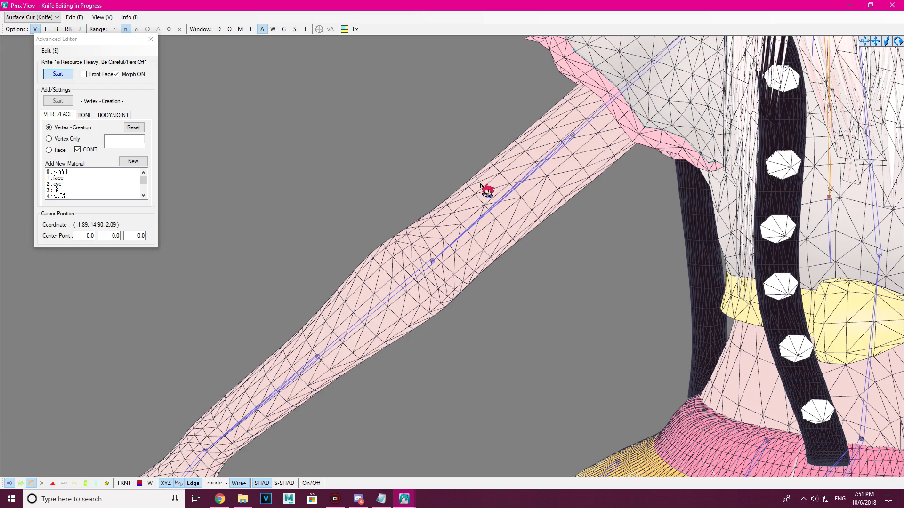
{"action": "left_click_drag", "start_coordinate": [497, 196], "coordinate": [550, 260]}
{"action": "left_click", "coordinate": [55, 75]}
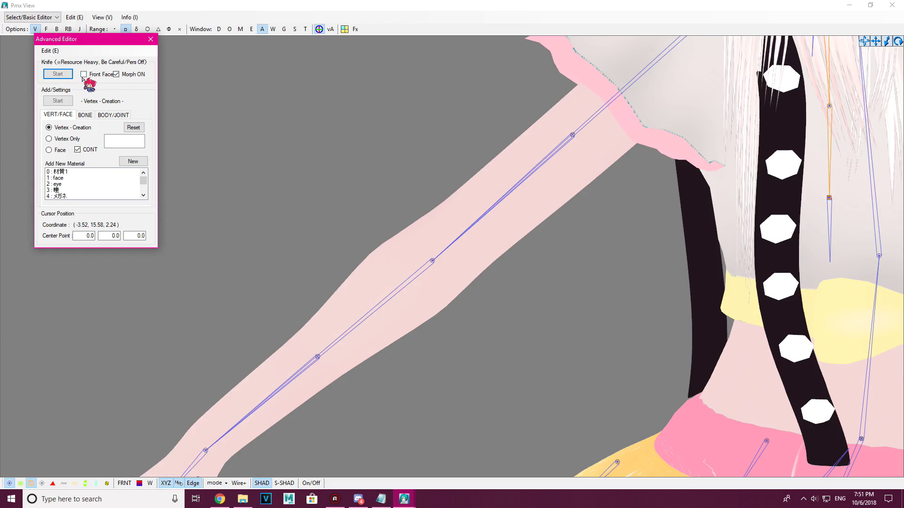
Close the Advanced Editor, reset the view, and look at the Weight/UV Drawing and Selection Guide windows, closing each.
{"action": "left_click", "coordinate": [151, 40]}
{"action": "left_click", "coordinate": [272, 29]}
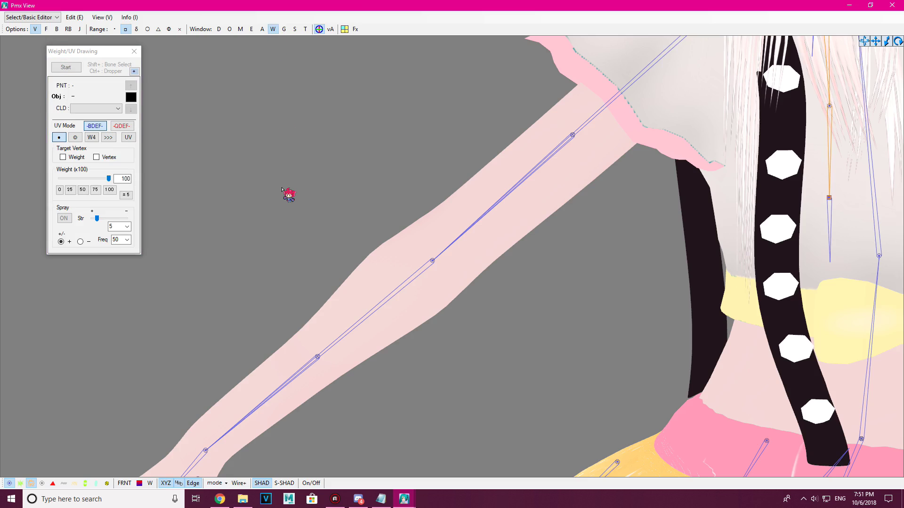
{"action": "key", "text": "r"}
{"action": "right_click_drag", "start_coordinate": [318, 237], "coordinate": [493, 249]}
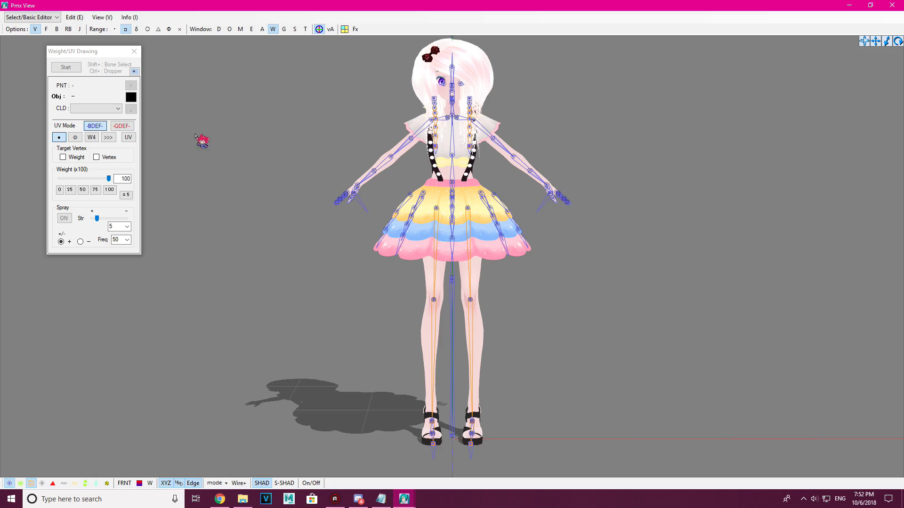
{"action": "left_click", "coordinate": [134, 51]}
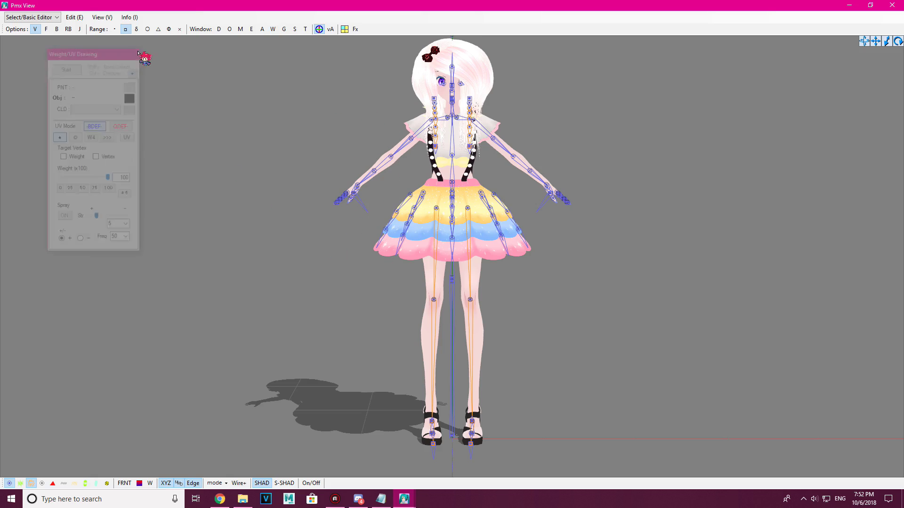
{"action": "left_click", "coordinate": [284, 29]}
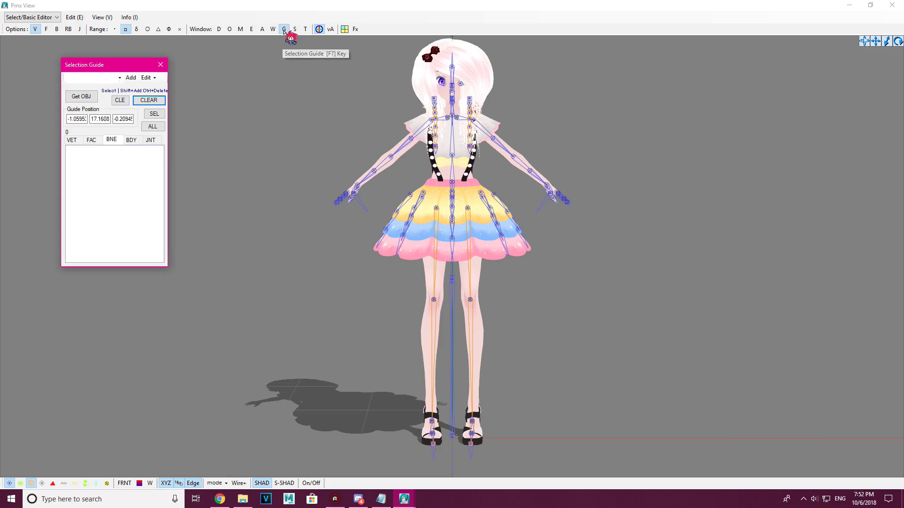
{"action": "left_click", "coordinate": [164, 66]}
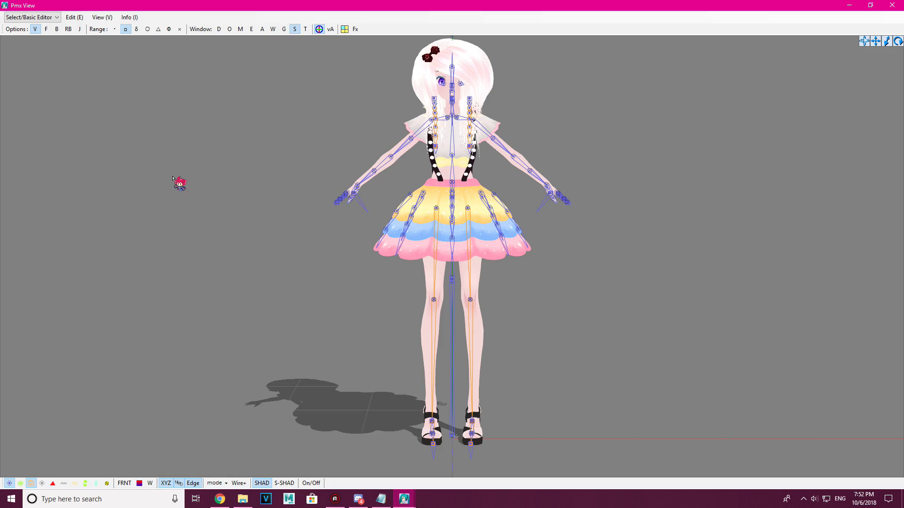
Open the Sub View, look at the face list in the Selection Guide, and close the guide.
{"action": "left_click", "coordinate": [295, 29]}
{"action": "left_click", "coordinate": [286, 30]}
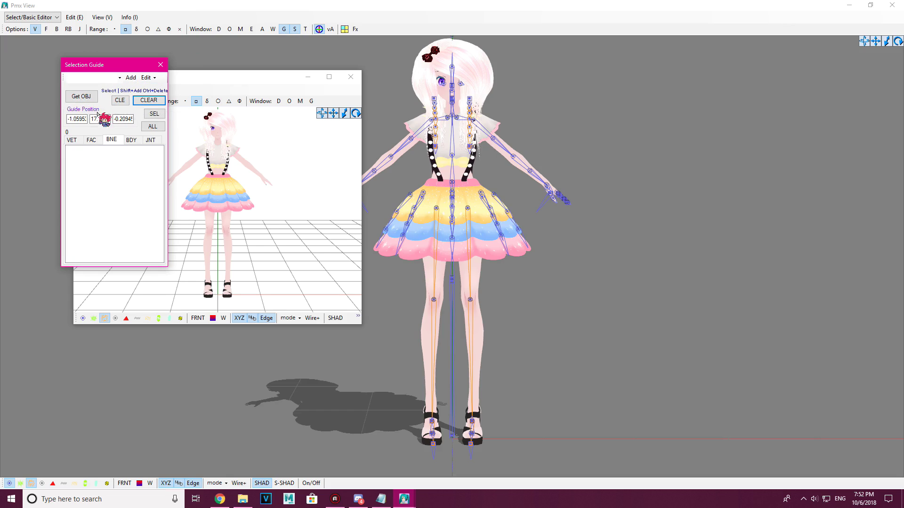
{"action": "left_click", "coordinate": [85, 140]}
{"action": "left_click", "coordinate": [161, 65]}
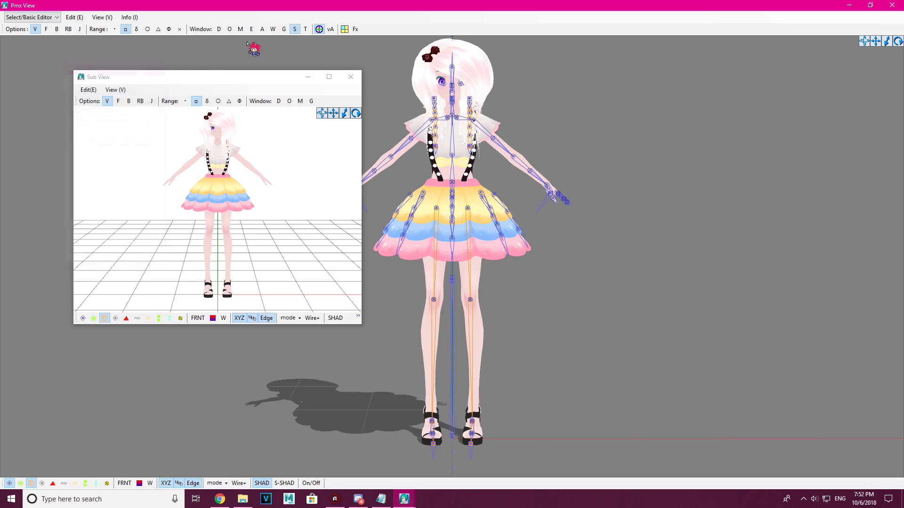
Maximize and restore the Sub View, move it to a new spot, maximize it again, and close it.
{"action": "double_click", "coordinate": [266, 77]}
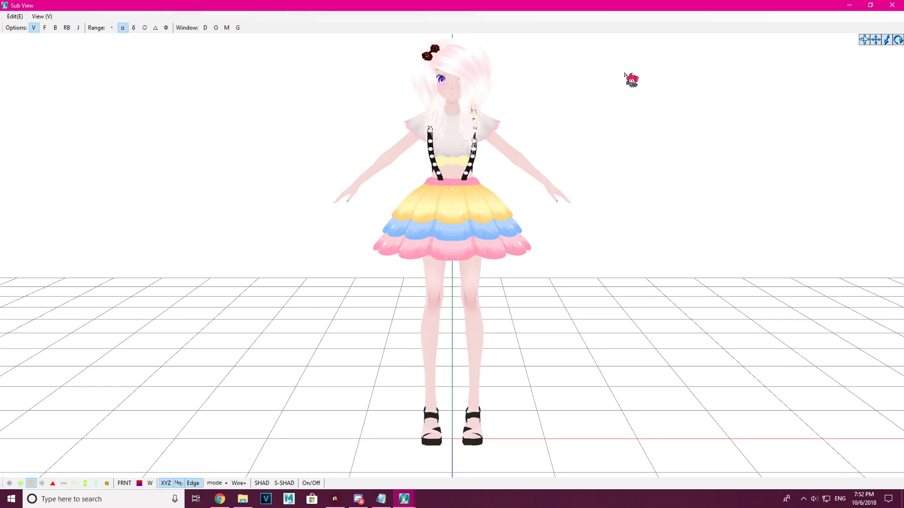
{"action": "double_click", "coordinate": [614, 9]}
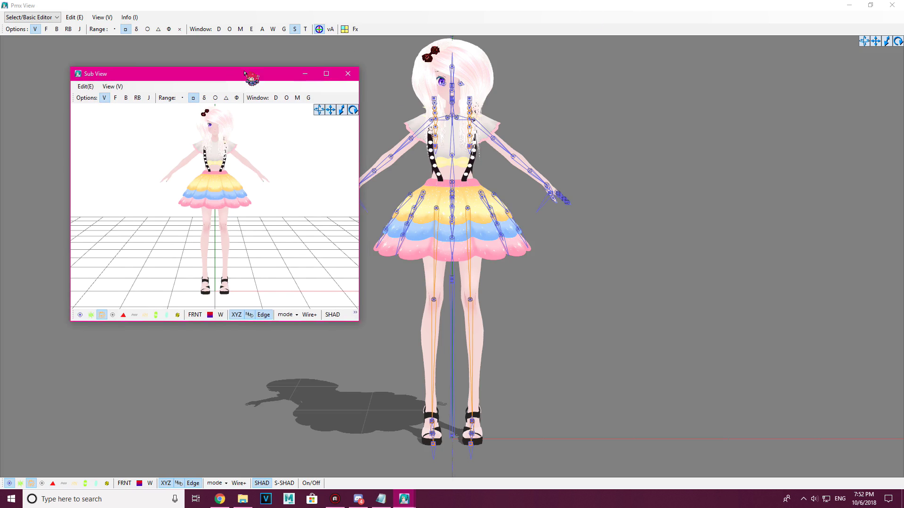
{"action": "left_click_drag", "start_coordinate": [248, 76], "coordinate": [208, 46]}
{"action": "double_click", "coordinate": [215, 52]}
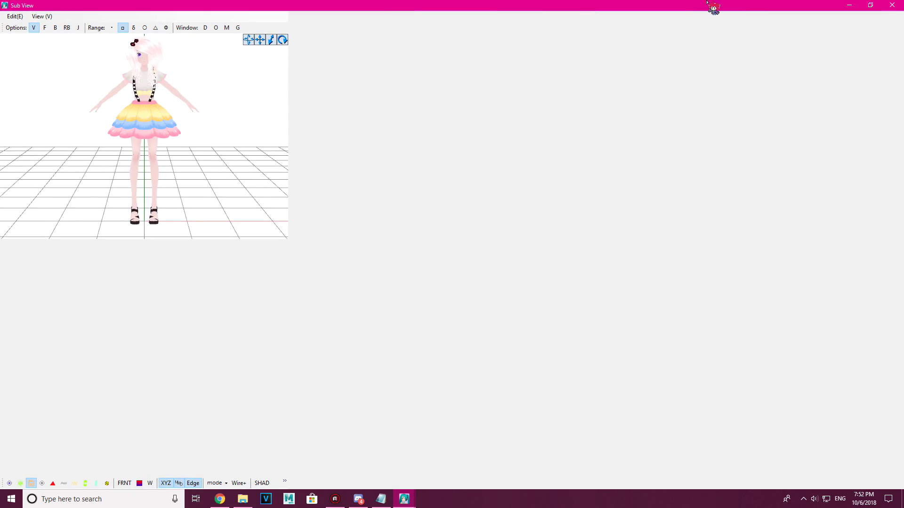
{"action": "left_click", "coordinate": [892, 5]}
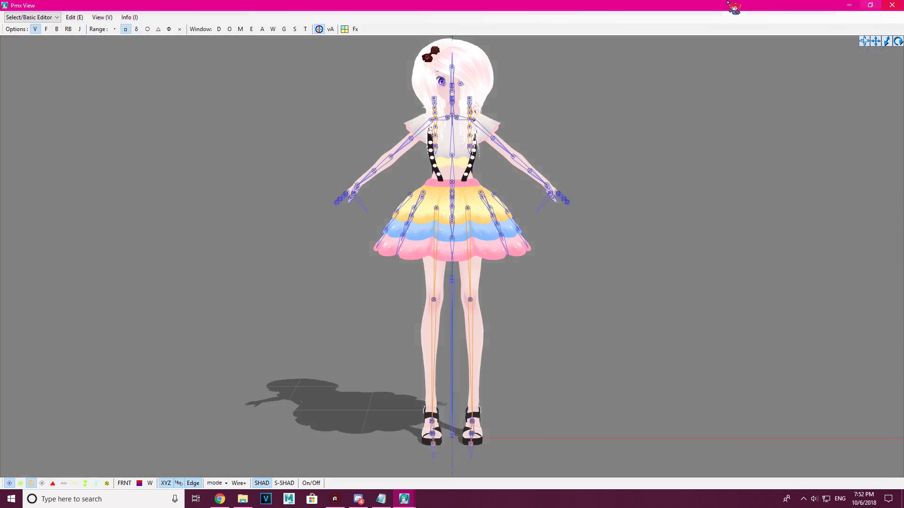
Open the Transform View, rotate the selected elbow bone to raise the forearm, and undo the rotation.
{"action": "left_click", "coordinate": [307, 31]}
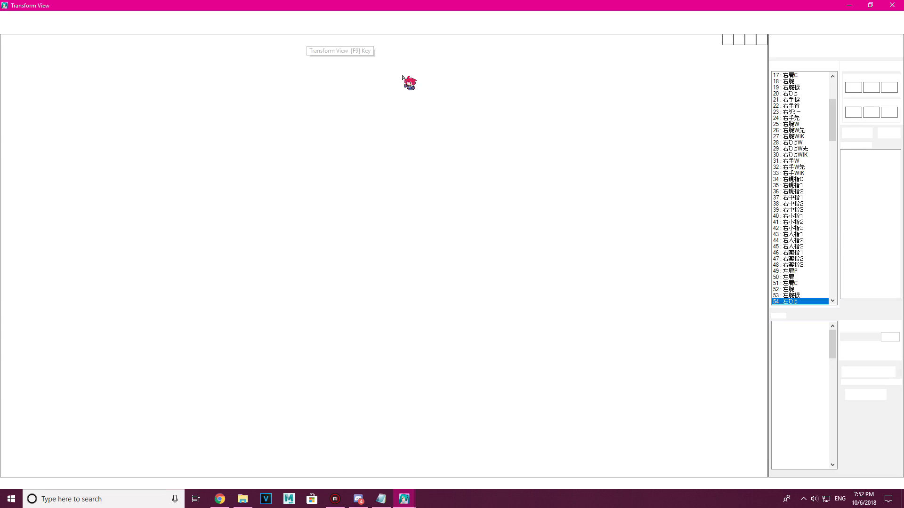
{"action": "mouse_move", "coordinate": [518, 202]}
{"action": "right_mouse_down"}
{"action": "mouse_move", "coordinate": [561, 197]}
{"action": "mouse_move", "coordinate": [523, 202]}
{"action": "right_mouse_up"}
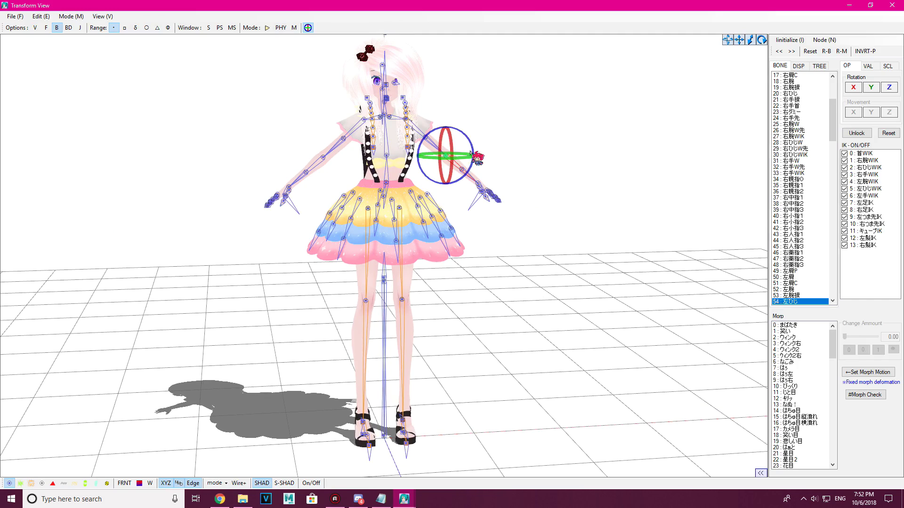
{"action": "left_click_drag", "start_coordinate": [472, 156], "coordinate": [498, 165]}
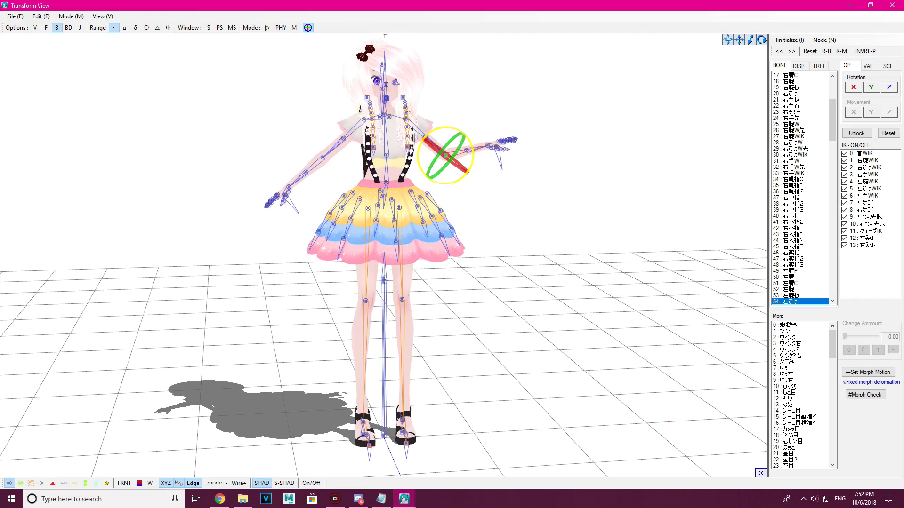
{"action": "key", "text": "ctrl+z"}
Play the physics simulation in the Transform View, watch the model while orbiting, stop playback, and close the window.
{"action": "left_click", "coordinate": [267, 27]}
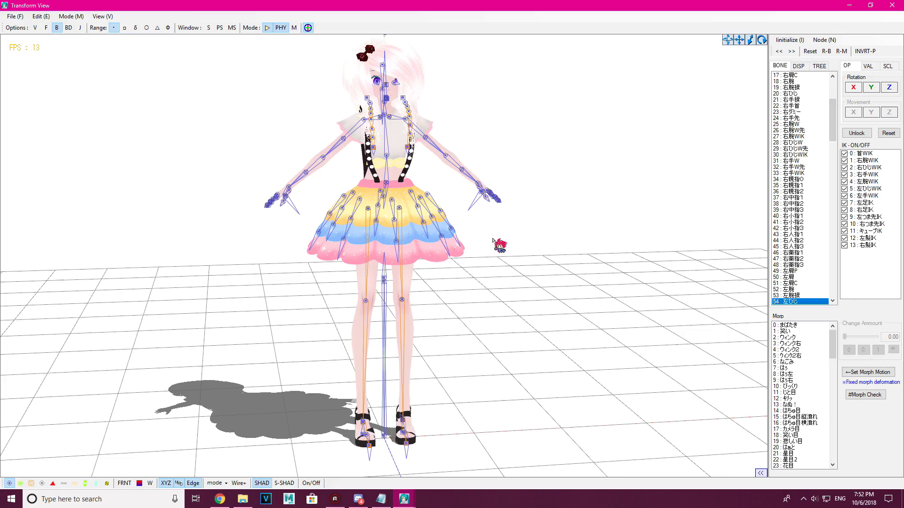
{"action": "right_click_drag", "start_coordinate": [476, 246], "coordinate": [692, 288]}
{"action": "left_click", "coordinate": [268, 28]}
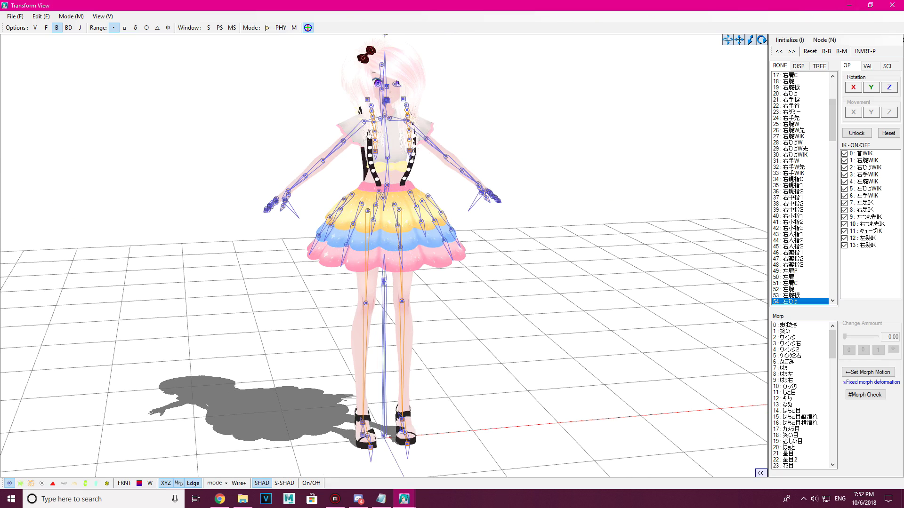
{"action": "left_click", "coordinate": [885, 4]}
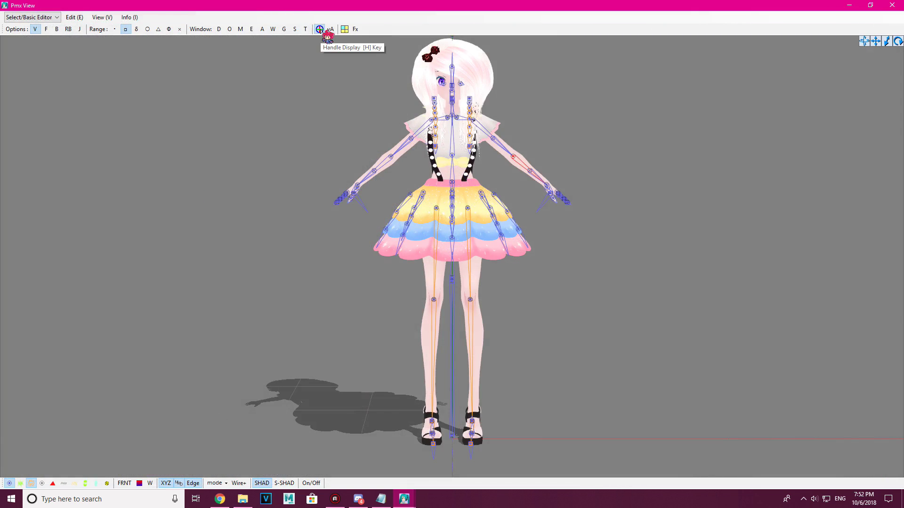
With the handle display off, box-select the model's vertices over increasingly large areas, and turn the handle display back on.
{"action": "left_click_drag", "start_coordinate": [320, 171], "coordinate": [688, 430]}
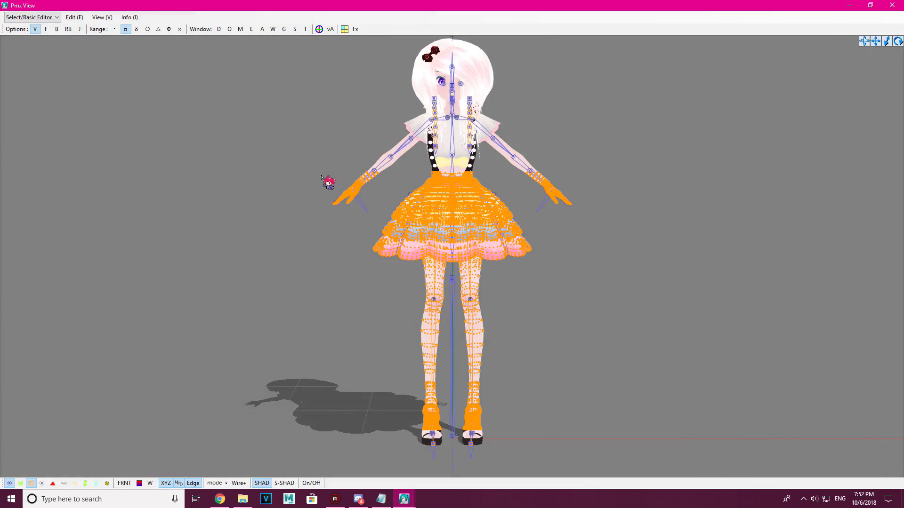
{"action": "left_click_drag", "start_coordinate": [322, 103], "coordinate": [704, 480]}
{"action": "left_click_drag", "start_coordinate": [265, 94], "coordinate": [757, 492]}
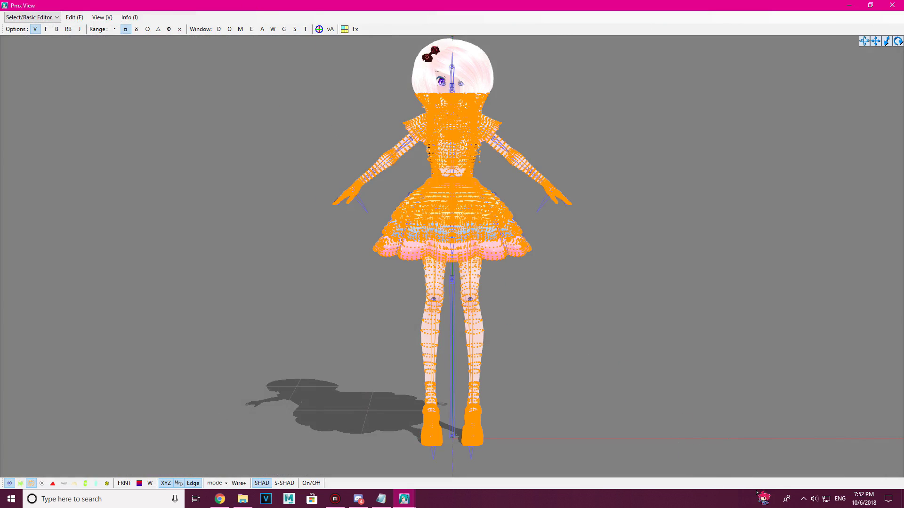
{"action": "left_click", "coordinate": [319, 29]}
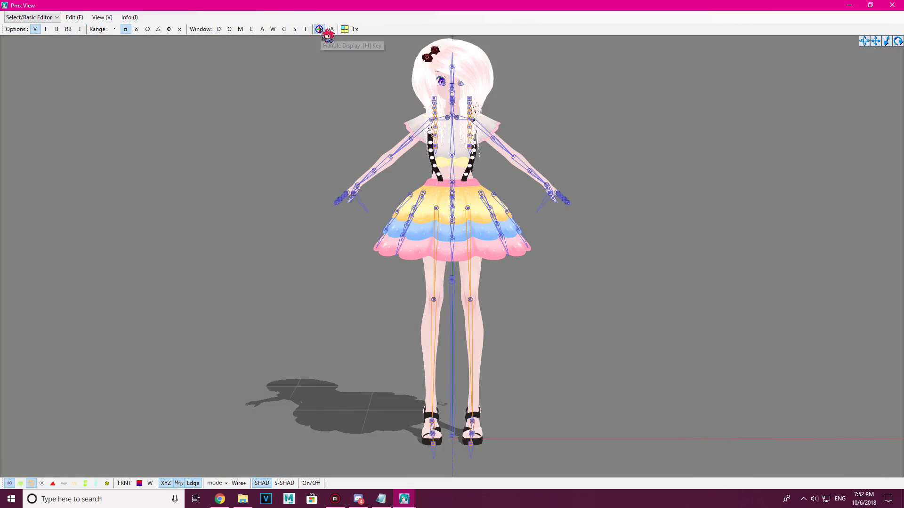
Box-select the vertices from the shoulders down, try moving them sideways along X with the handle, undo, and clear the selection.
{"action": "left_click_drag", "start_coordinate": [649, 480], "coordinate": [654, 483]}
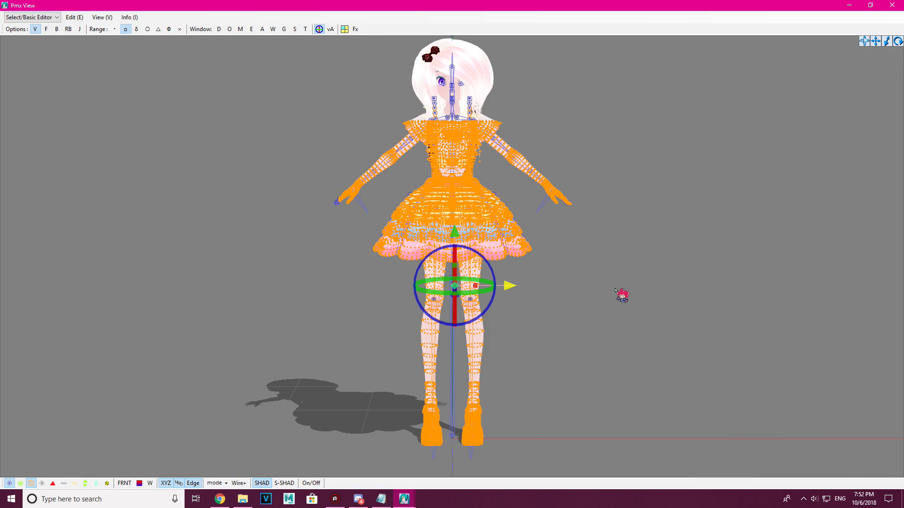
{"action": "left_click_drag", "start_coordinate": [615, 290], "coordinate": [636, 321]}
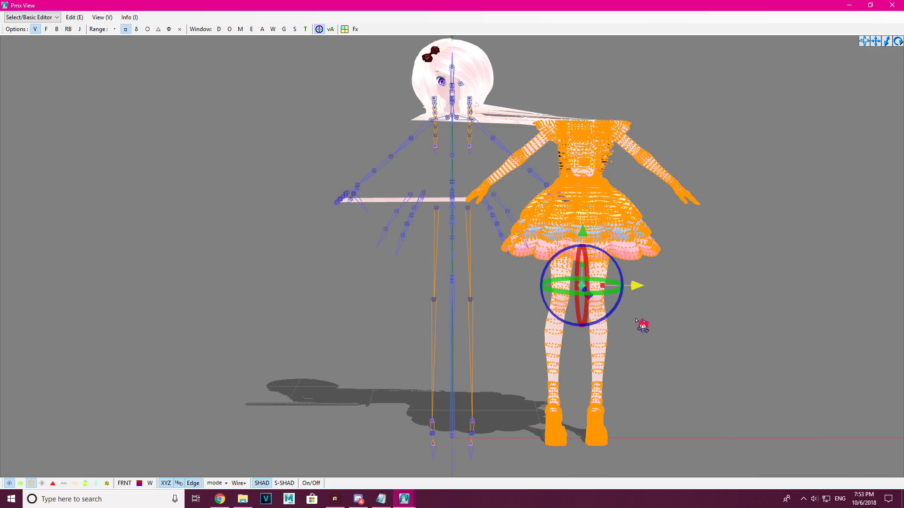
{"action": "key", "text": "ctrl+z"}
{"action": "left_click", "coordinate": [651, 344]}
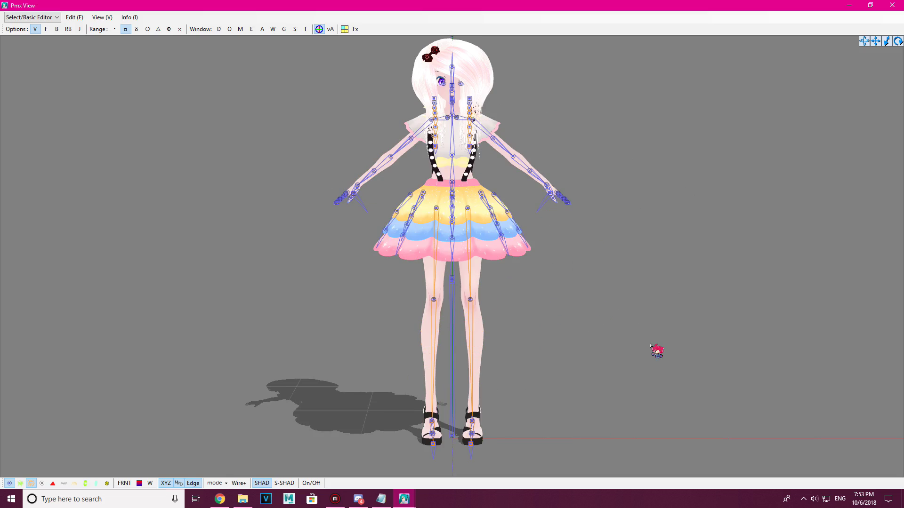
Split the viewport into four views, enlarge the perspective pane and shrink it again, and return to the single view.
{"action": "left_click", "coordinate": [344, 29]}
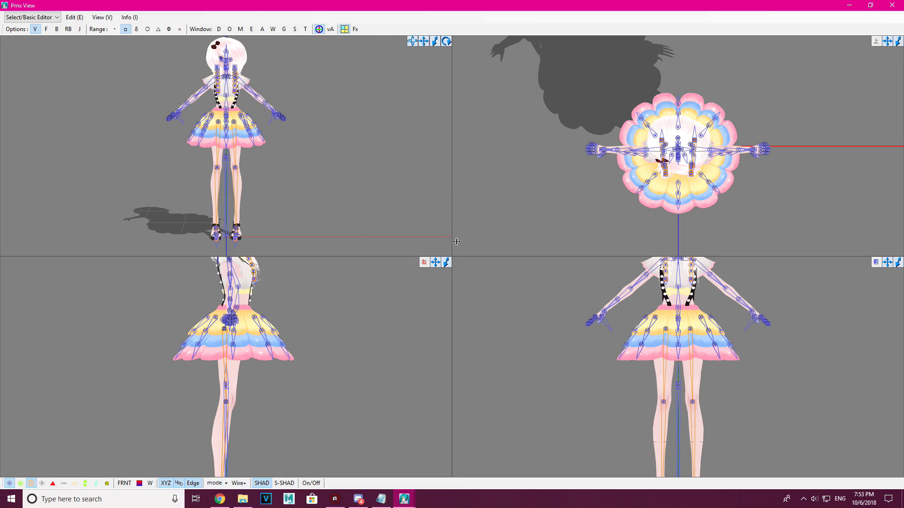
{"action": "left_click_drag", "start_coordinate": [452, 257], "coordinate": [726, 446]}
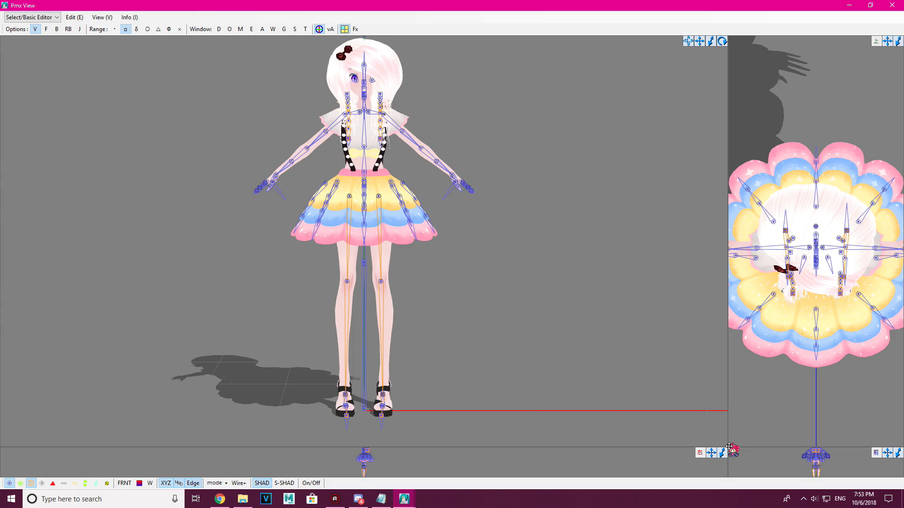
{"action": "left_click_drag", "start_coordinate": [729, 448], "coordinate": [469, 260]}
{"action": "left_click", "coordinate": [343, 28]}
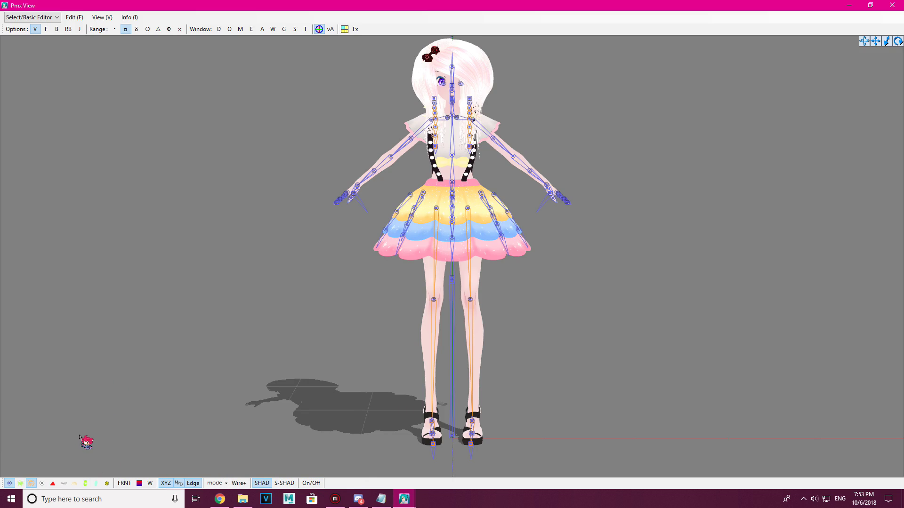
Turn the bone display off and on, and show all vertices over the model before hiding them again.
{"action": "left_click", "coordinate": [10, 484]}
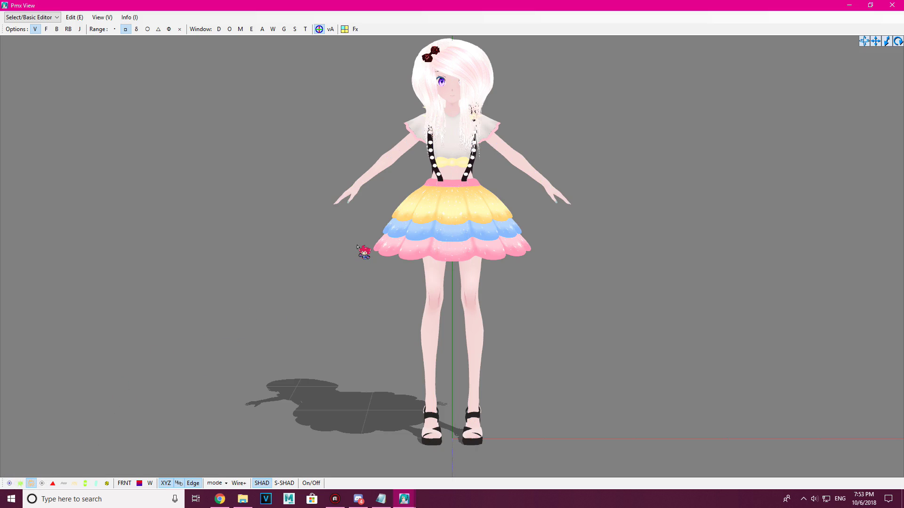
{"action": "left_click", "coordinate": [10, 484]}
{"action": "scroll", "coordinate": [430, 315], "scroll_direction": "up", "scroll_amount": 5}
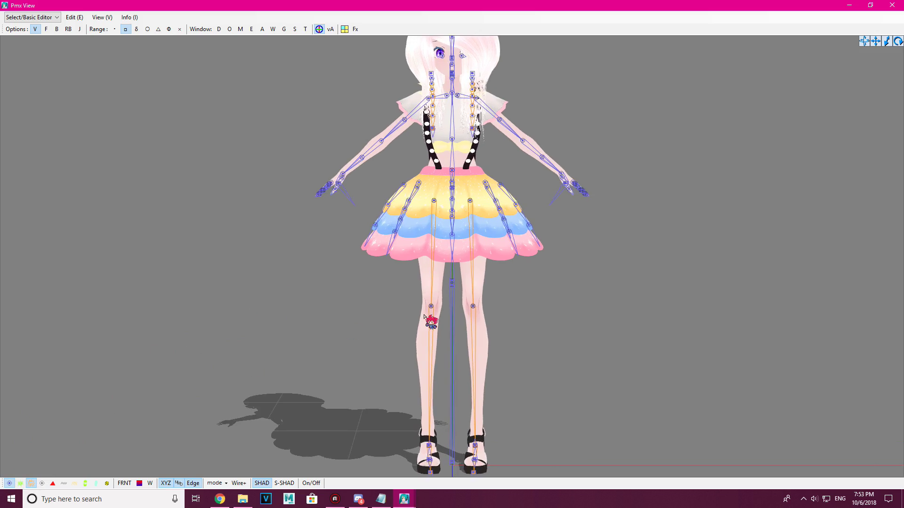
{"action": "left_click", "coordinate": [20, 484]}
{"action": "scroll", "coordinate": [247, 313], "scroll_direction": "down", "scroll_amount": 5}
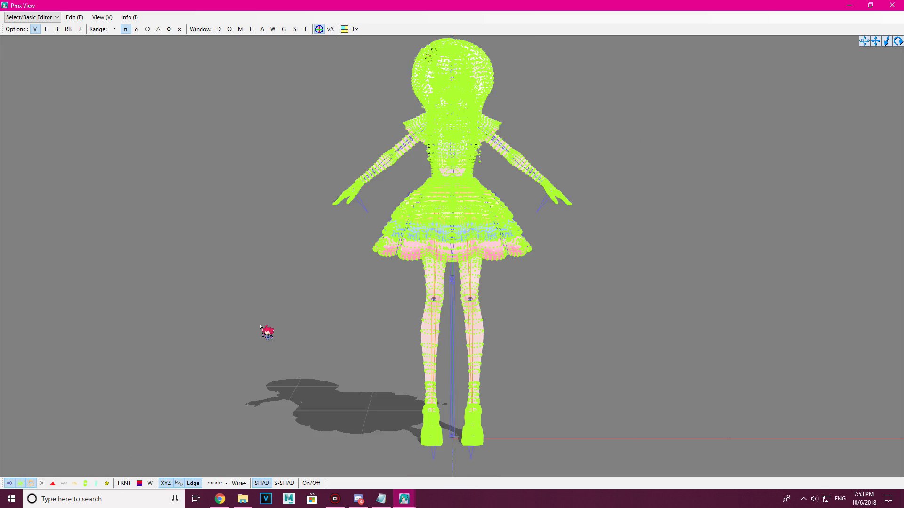
{"action": "right_click_drag", "start_coordinate": [261, 326], "coordinate": [216, 383]}
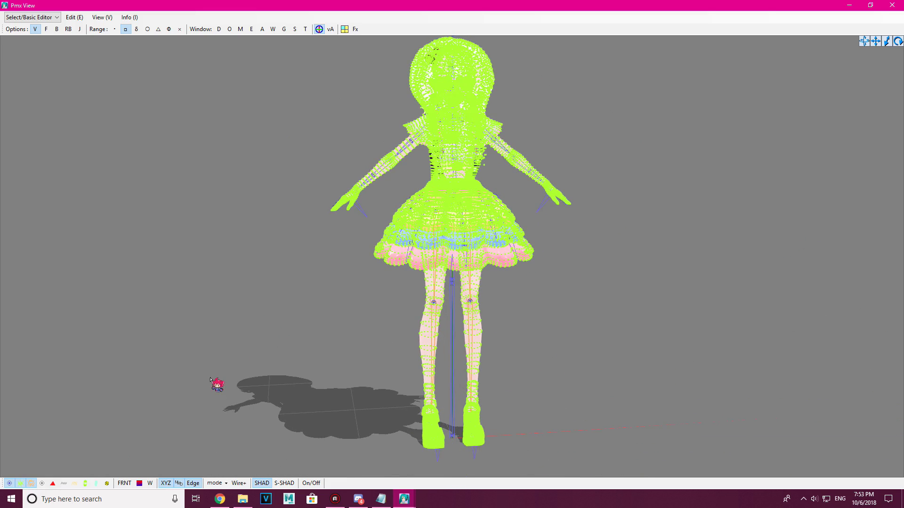
{"action": "left_click", "coordinate": [20, 484]}
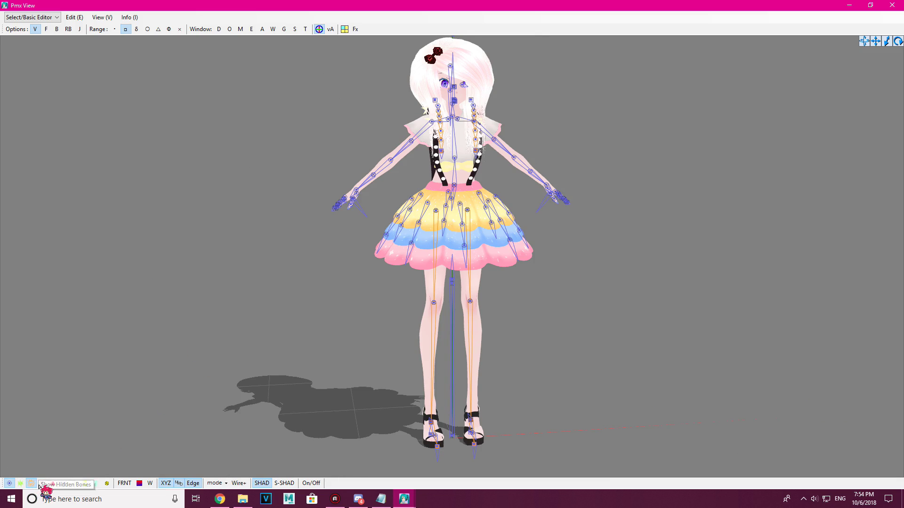
Show the hidden bones, examine the bone tips on the skirt up close, and reset the view.
{"action": "scroll", "coordinate": [375, 337], "scroll_direction": "up", "scroll_amount": 10}
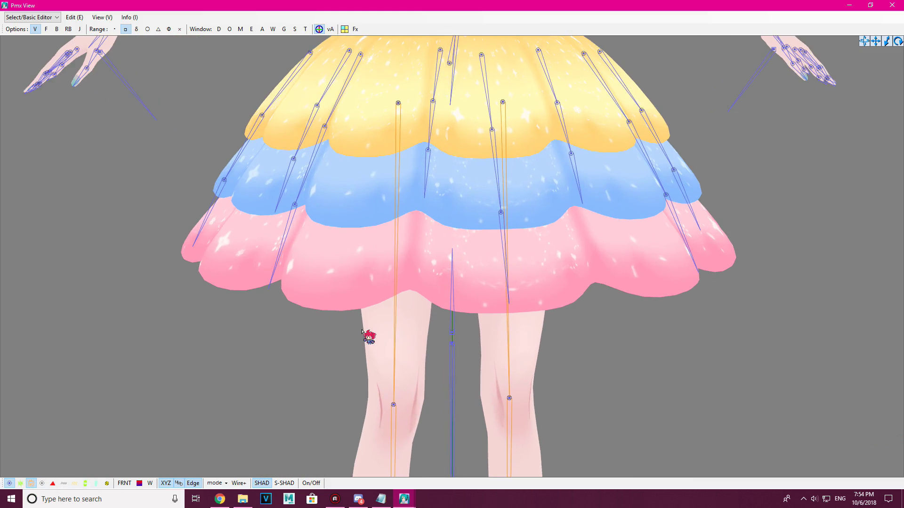
{"action": "scroll", "coordinate": [370, 337], "scroll_direction": "up", "scroll_amount": 5}
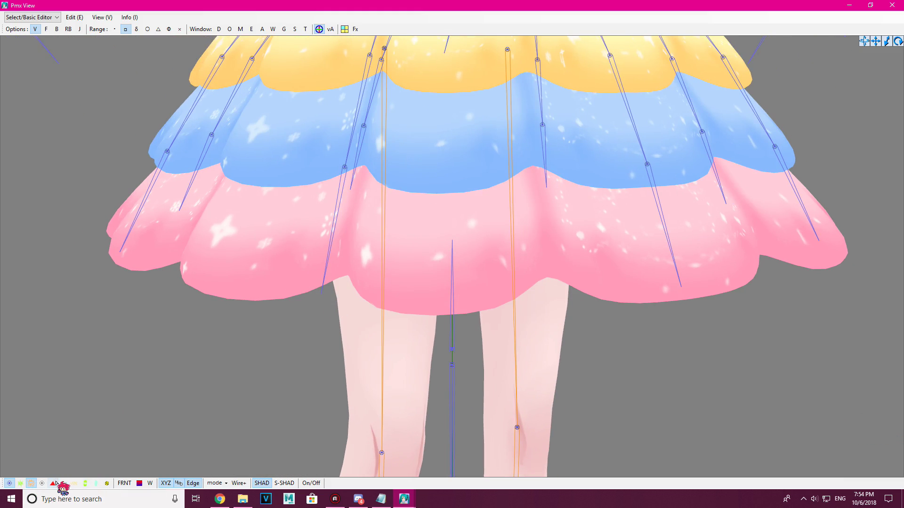
{"action": "left_click", "coordinate": [43, 484]}
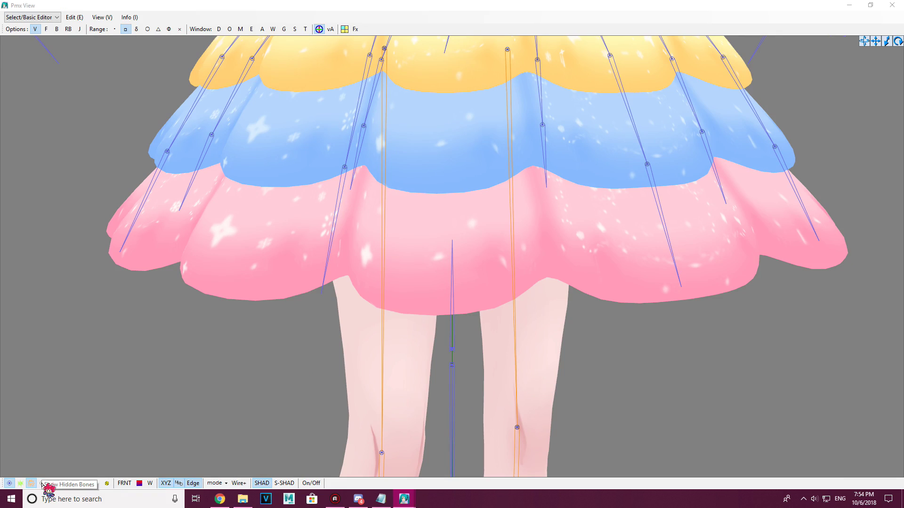
{"action": "left_click", "coordinate": [42, 484]}
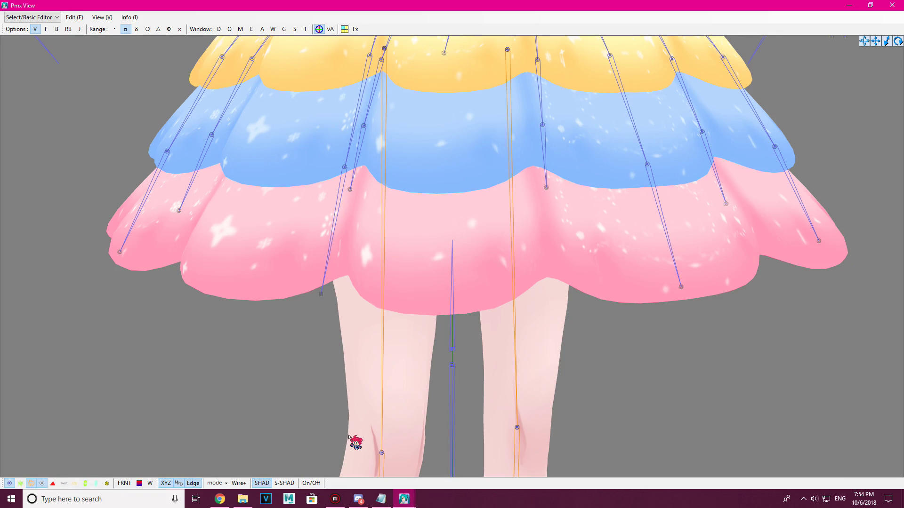
{"action": "right_click_drag", "start_coordinate": [349, 405], "coordinate": [347, 405]}
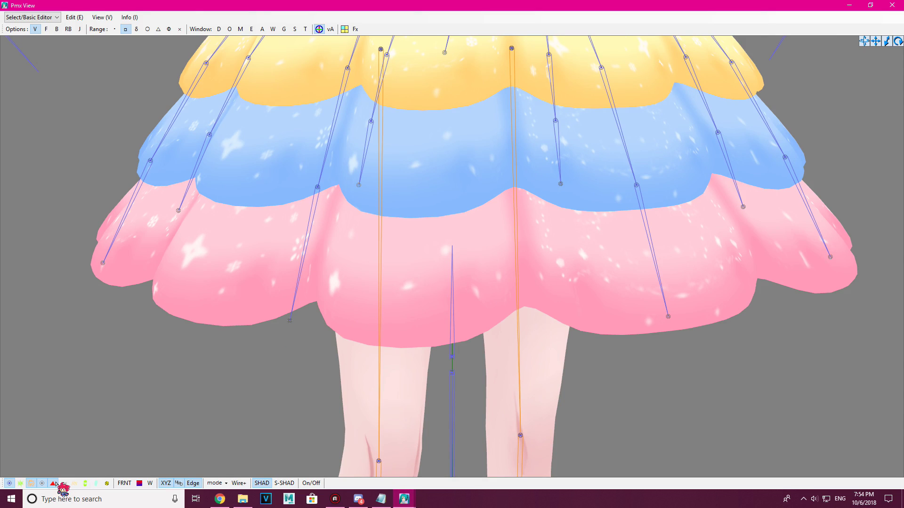
{"action": "key", "text": "r"}
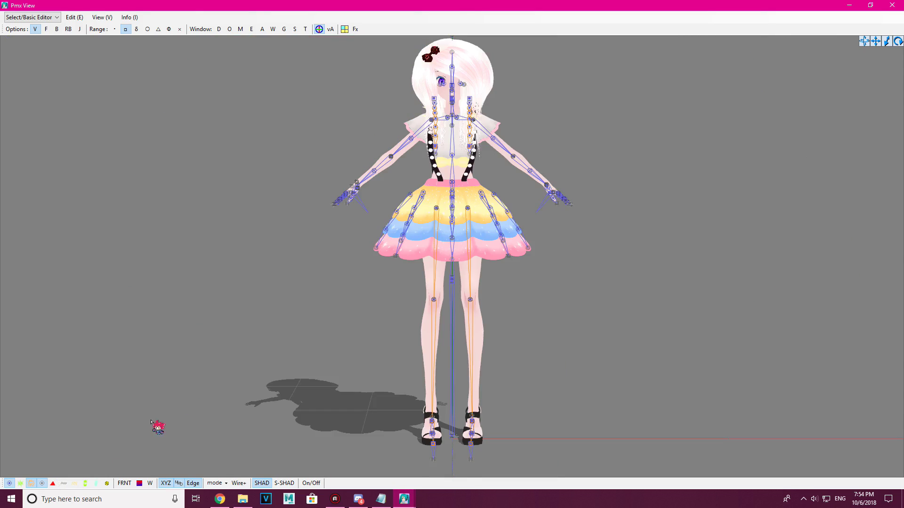
Show the vertex normals and test box selections across the body from different angles, clearing the selection at the end.
{"action": "left_click", "coordinate": [64, 484]}
{"action": "mouse_move", "coordinate": [325, 329]}
{"action": "right_mouse_down"}
{"action": "mouse_move", "coordinate": [296, 329]}
{"action": "mouse_move", "coordinate": [325, 335]}
{"action": "right_mouse_up"}
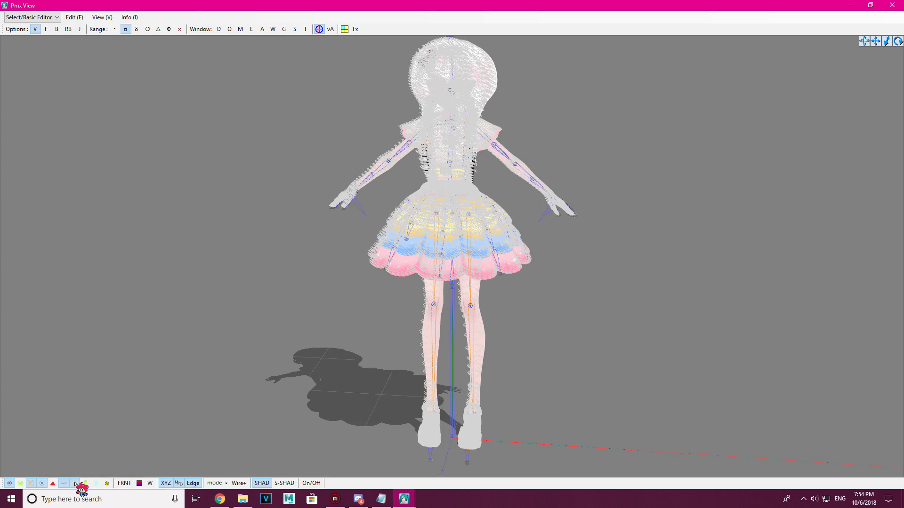
{"action": "left_click_drag", "start_coordinate": [309, 189], "coordinate": [780, 461]}
{"action": "left_click_drag", "start_coordinate": [669, 396], "coordinate": [575, 321]}
{"action": "left_click", "coordinate": [656, 384]}
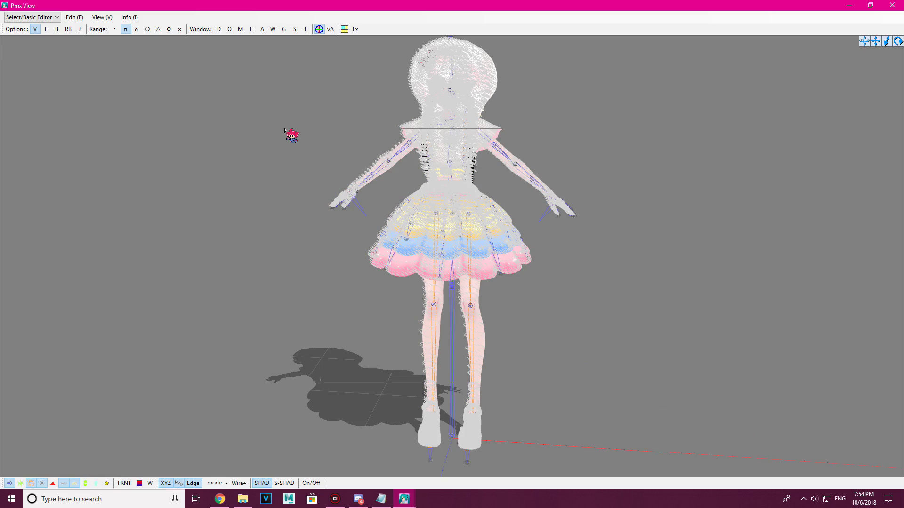
{"action": "left_click_drag", "start_coordinate": [293, 136], "coordinate": [664, 377]}
{"action": "right_click_drag", "start_coordinate": [661, 370], "coordinate": [659, 365]}
{"action": "left_click_drag", "start_coordinate": [578, 319], "coordinate": [292, 127]}
{"action": "left_click", "coordinate": [284, 200]}
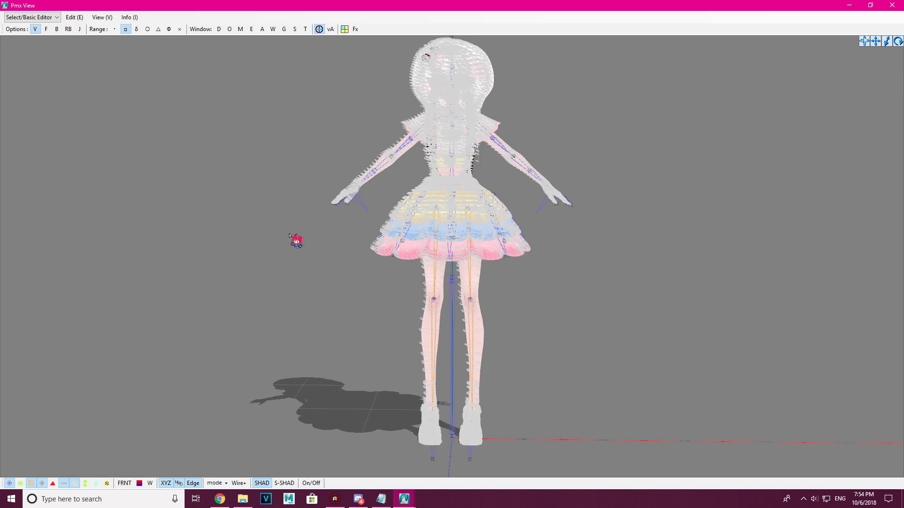
Hide the vertex normals, then show the rigid body outlines over the model and hide them again.
{"action": "left_click", "coordinate": [76, 484]}
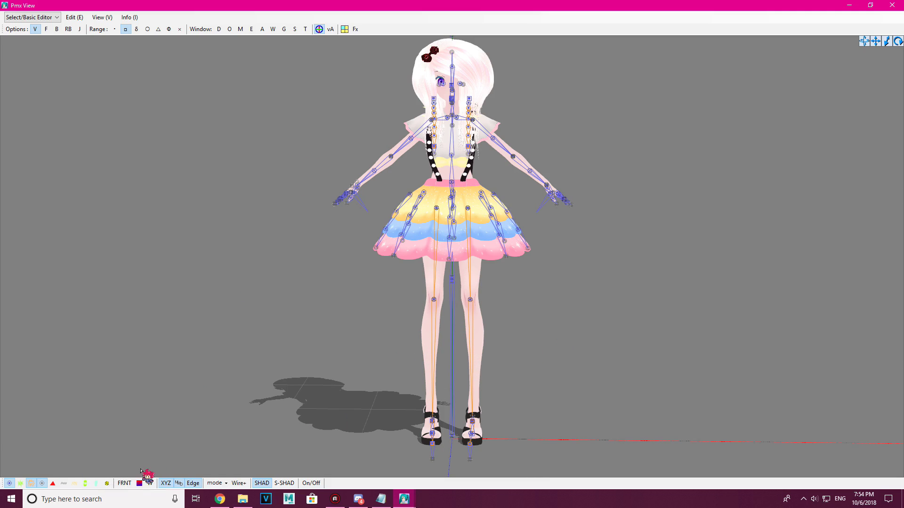
{"action": "left_click", "coordinate": [85, 484]}
{"action": "mouse_move", "coordinate": [577, 279]}
{"action": "right_mouse_down"}
{"action": "mouse_move", "coordinate": [631, 279]}
{"action": "mouse_move", "coordinate": [575, 282]}
{"action": "right_mouse_up"}
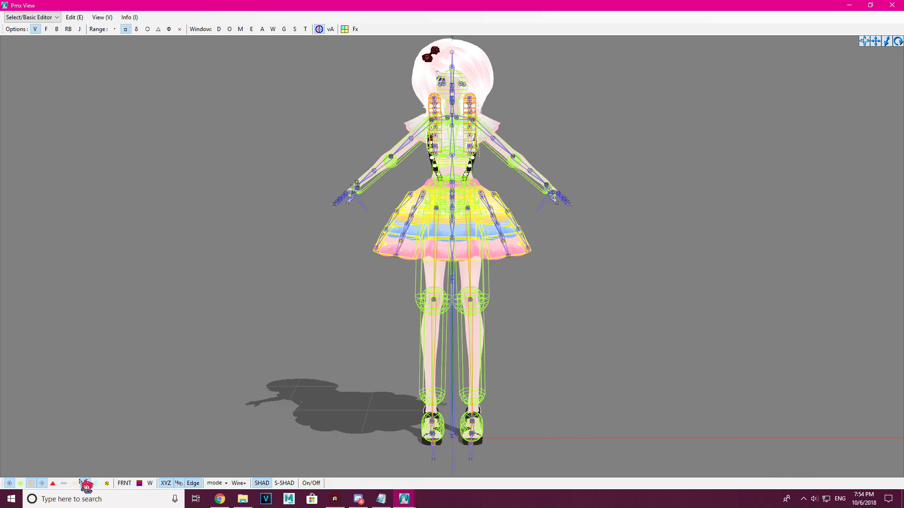
{"action": "left_click", "coordinate": [85, 483]}
Show the rigid bodies as filled shapes and hide them, and do the same with the joints.
{"action": "left_click", "coordinate": [96, 484]}
{"action": "right_click_drag", "start_coordinate": [301, 325], "coordinate": [464, 322]}
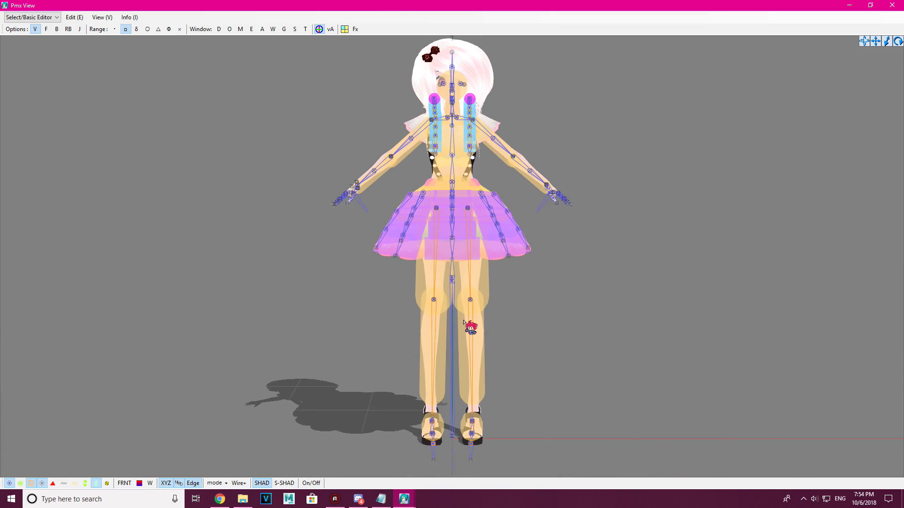
{"action": "left_click", "coordinate": [97, 484]}
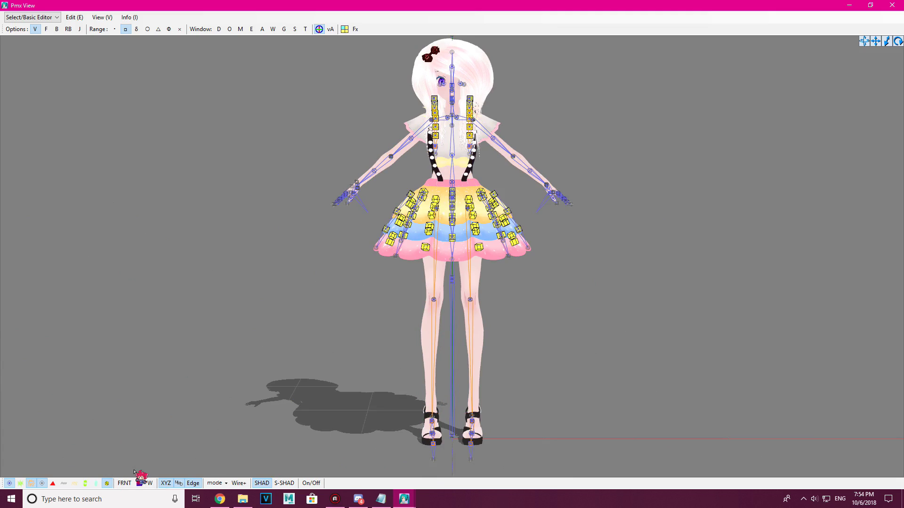
{"action": "left_click", "coordinate": [108, 483]}
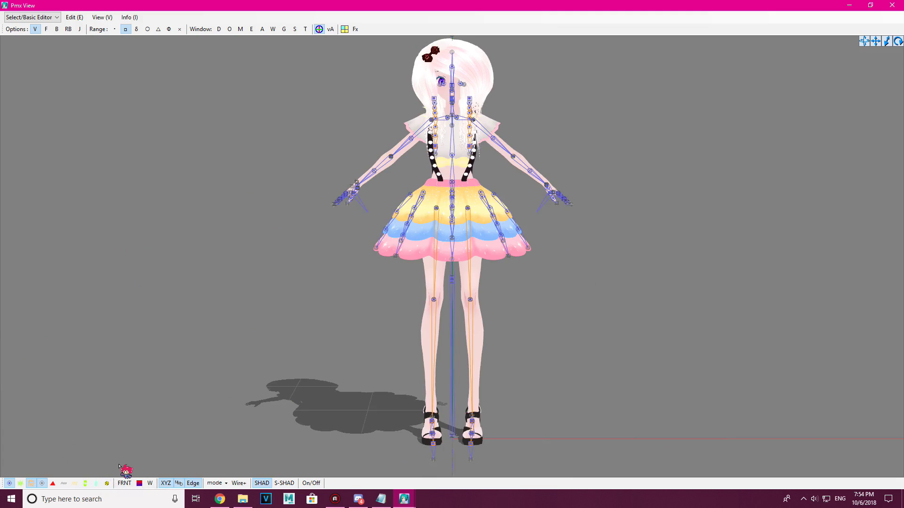
Turn on the bone weight display and restrict it to front-facing vertices with FRNT, viewing the whole model.
{"action": "left_click", "coordinate": [140, 483]}
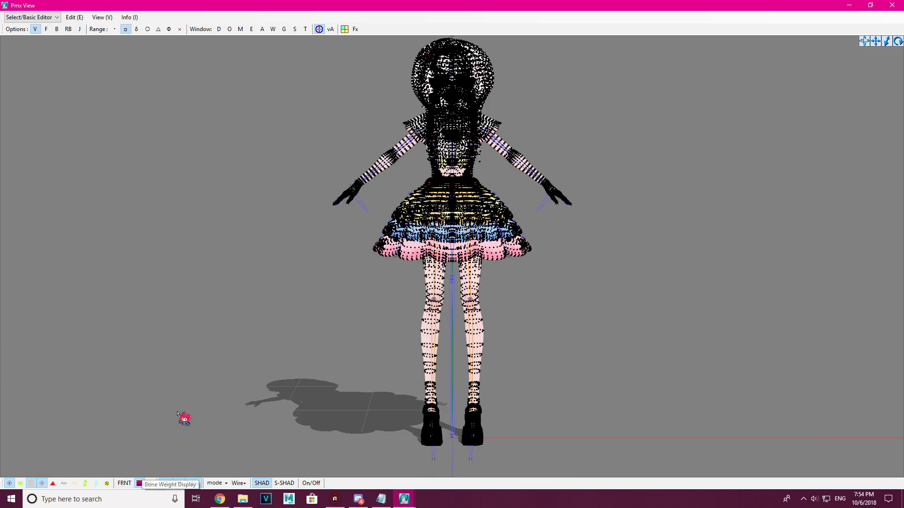
{"action": "left_click", "coordinate": [121, 486]}
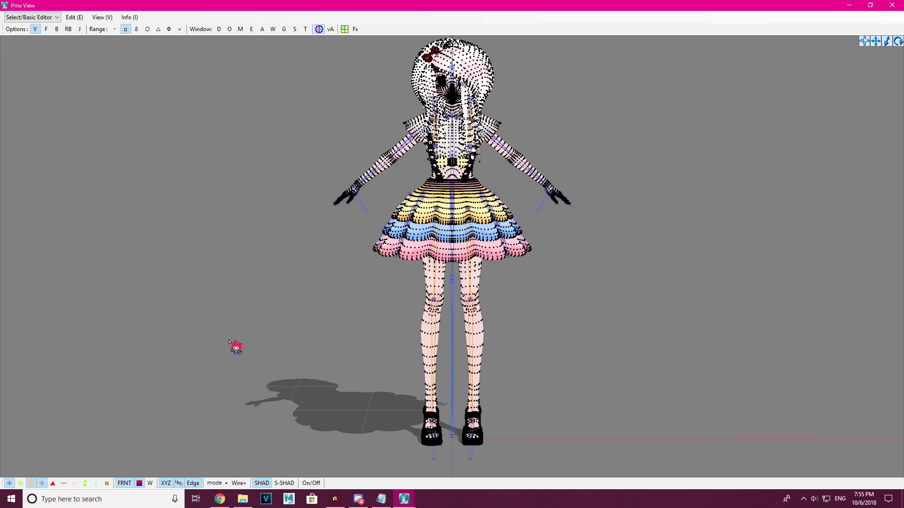
{"action": "mouse_move", "coordinate": [306, 293]}
{"action": "right_mouse_down"}
{"action": "mouse_move", "coordinate": [336, 292]}
{"action": "mouse_move", "coordinate": [305, 293]}
{"action": "right_mouse_up"}
{"action": "key", "text": "KP_2"}
{"action": "scroll", "coordinate": [414, 294], "scroll_direction": "down", "scroll_amount": 3}
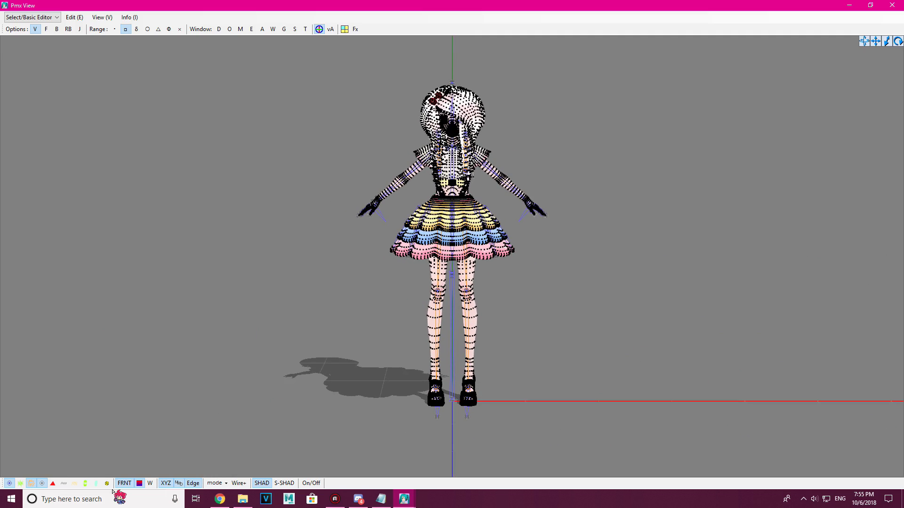
Turn off the front-only vertex restriction, and switch the W display option on and off.
{"action": "key", "text": "ctrl+a"}
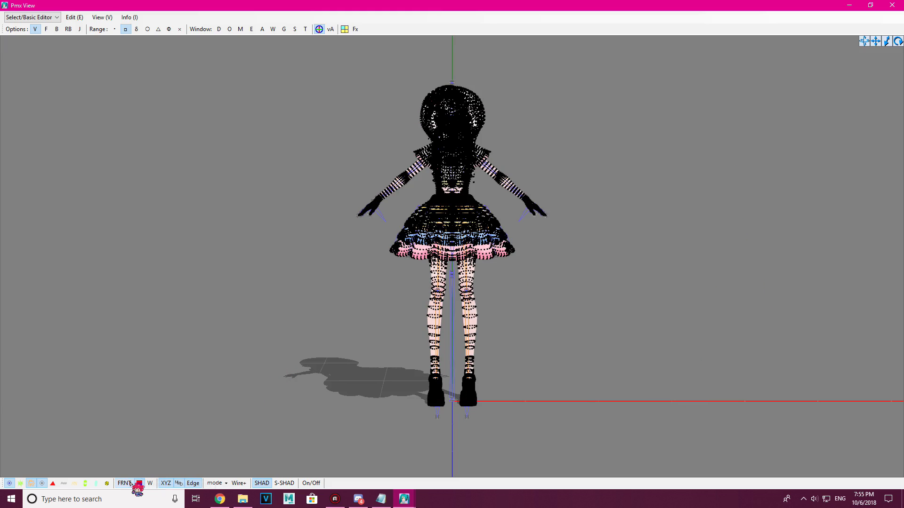
{"action": "left_click", "coordinate": [157, 484]}
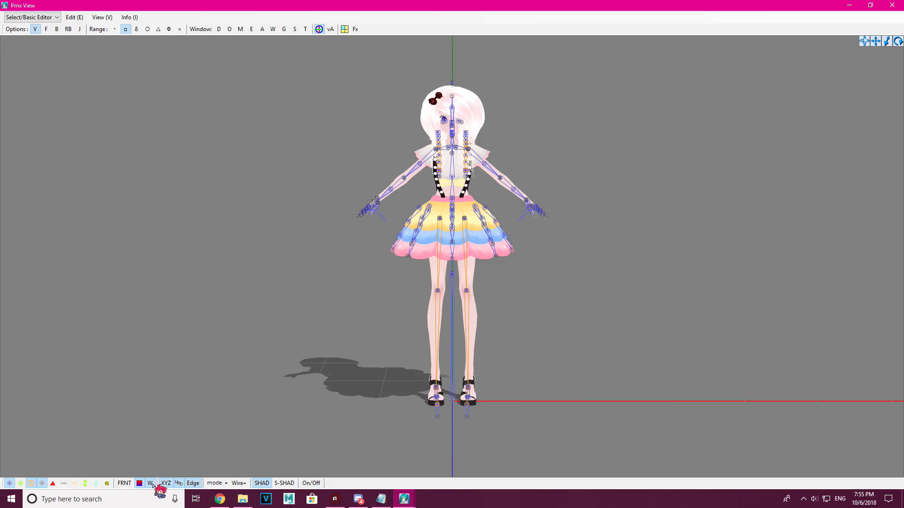
{"action": "left_click", "coordinate": [163, 483]}
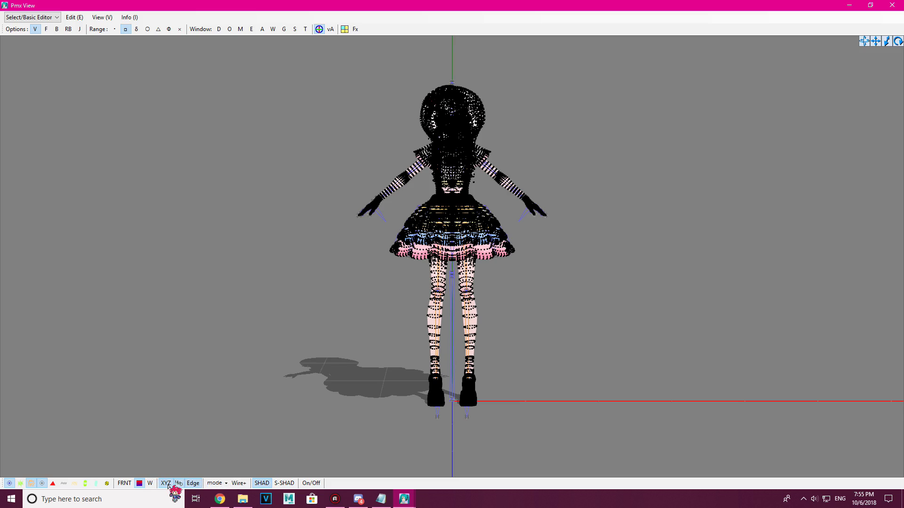
Set the view's background color to a light grey with RGB 223, 223, 223 in the Display Settings and close them.
{"action": "left_click", "coordinate": [218, 29]}
{"action": "left_click", "coordinate": [103, 101]}
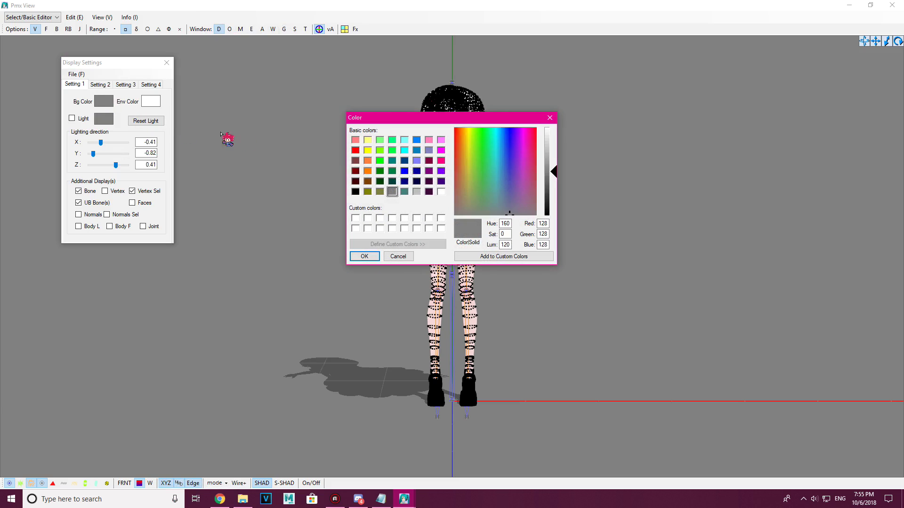
{"action": "left_click", "coordinate": [441, 192]}
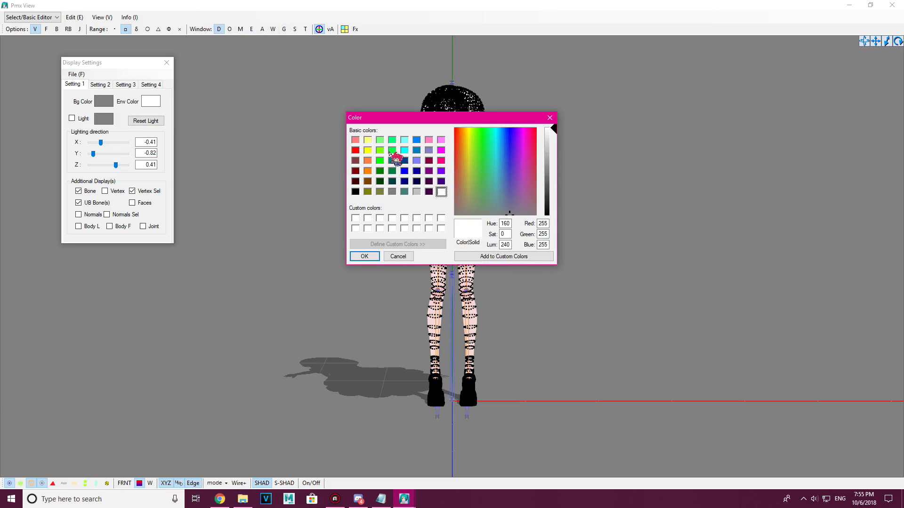
{"action": "left_click_drag", "start_coordinate": [554, 129], "coordinate": [554, 135]}
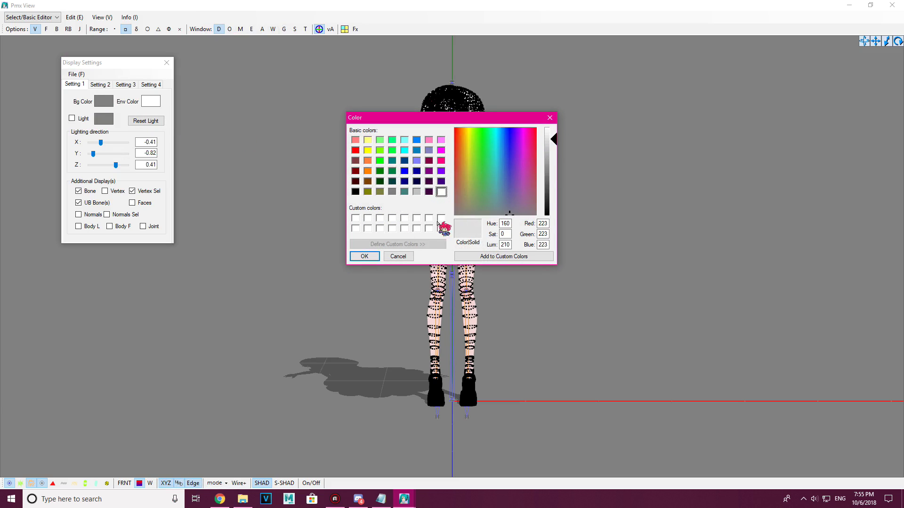
{"action": "left_click", "coordinate": [373, 254]}
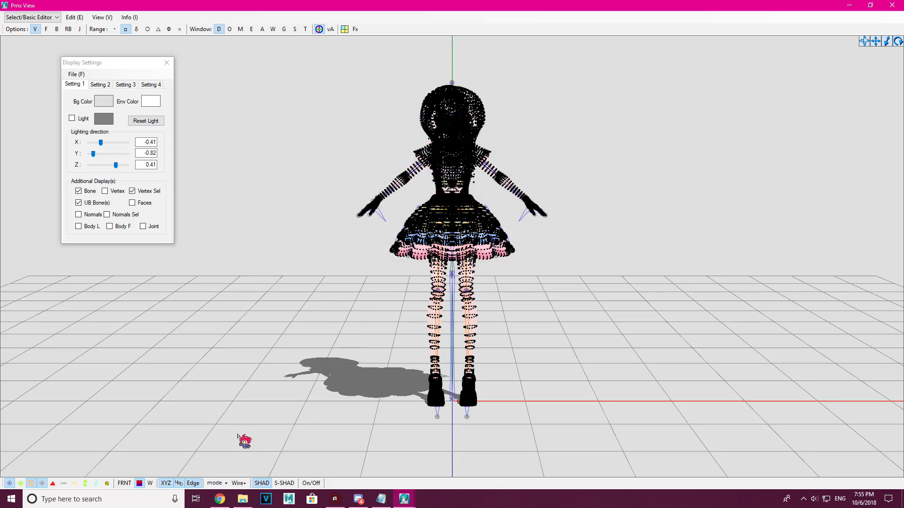
{"action": "left_click", "coordinate": [167, 63]}
Turn off the bone weight display, and hide and show the axis plane repeatedly, leaving it visible and the view reset.
{"action": "left_click", "coordinate": [166, 483]}
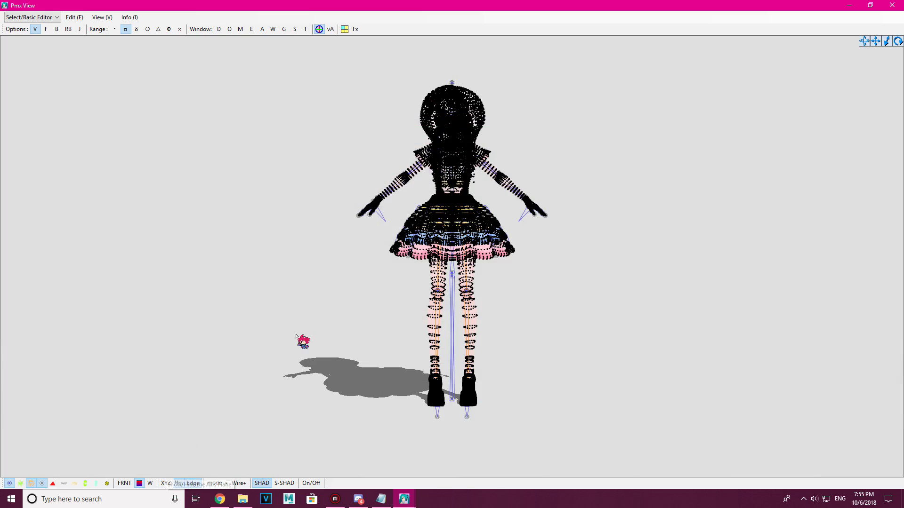
{"action": "left_click", "coordinate": [140, 483]}
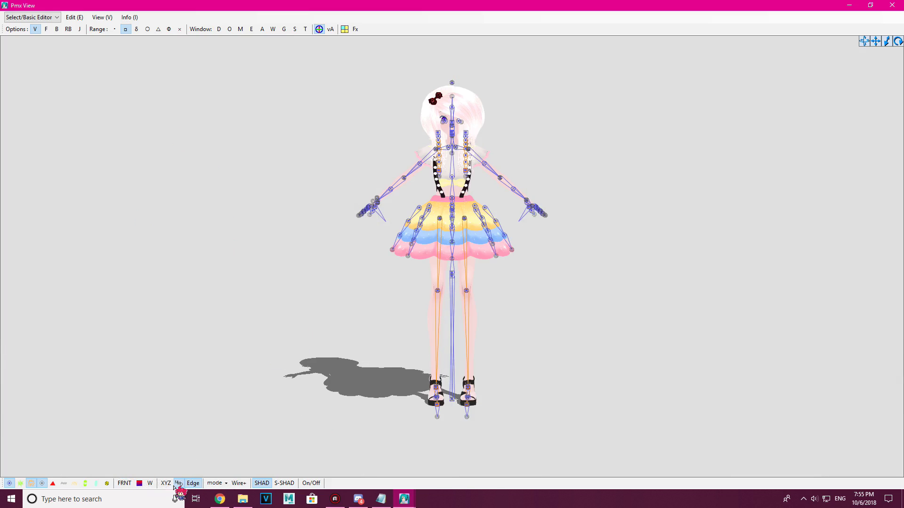
{"action": "left_click", "coordinate": [166, 484]}
{"action": "left_click", "coordinate": [165, 483]}
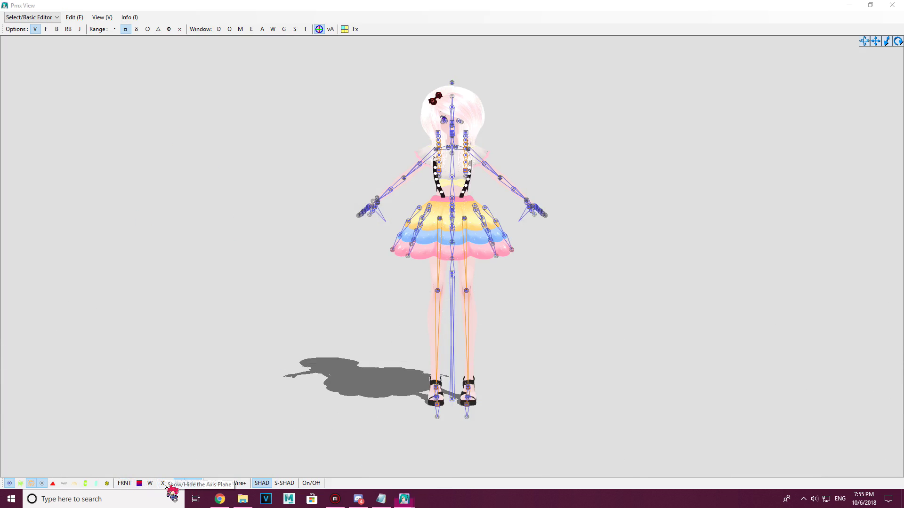
{"action": "left_click", "coordinate": [166, 484]}
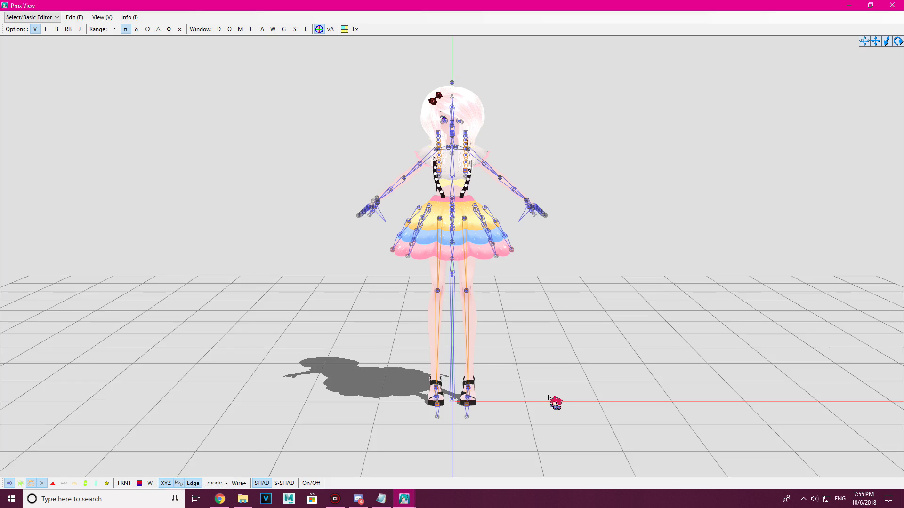
{"action": "left_click", "coordinate": [166, 484]}
{"action": "left_click", "coordinate": [165, 483]}
{"action": "mouse_move", "coordinate": [345, 387]}
{"action": "right_mouse_down"}
{"action": "mouse_move", "coordinate": [369, 391]}
{"action": "mouse_move", "coordinate": [352, 393]}
{"action": "right_mouse_up"}
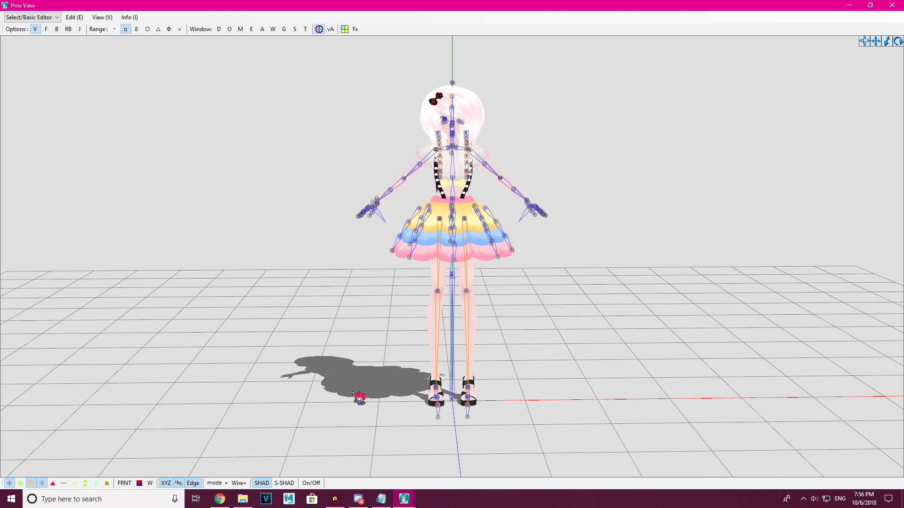
{"action": "key", "text": "2"}
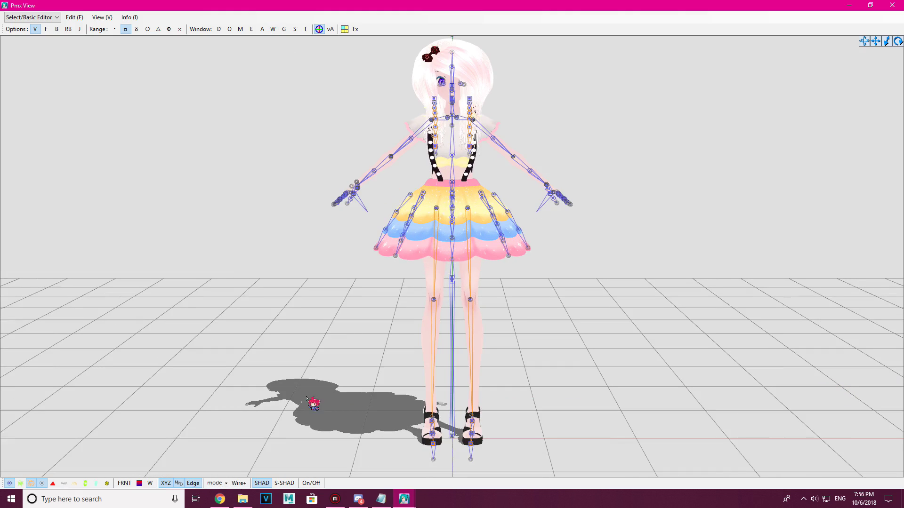
Switch the model's display mode to Wire and look at the mesh from another angle.
{"action": "left_click", "coordinate": [216, 484]}
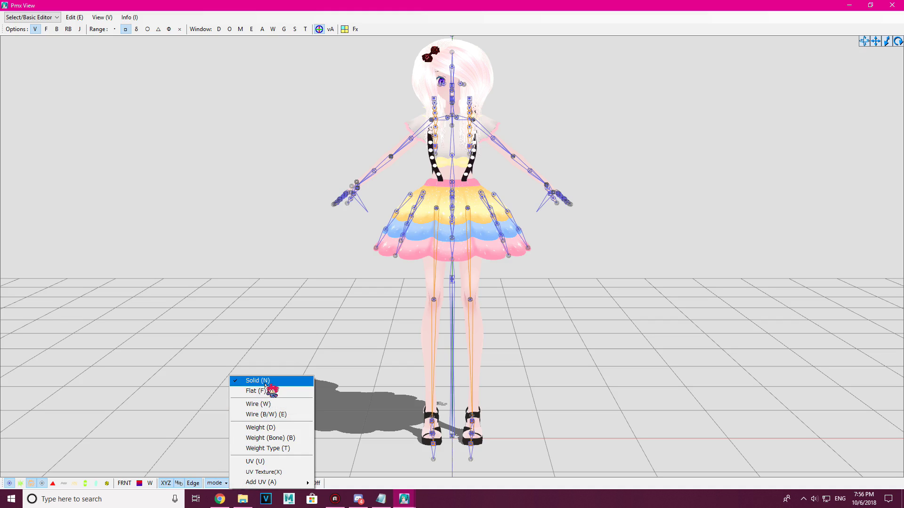
{"action": "left_click", "coordinate": [268, 404]}
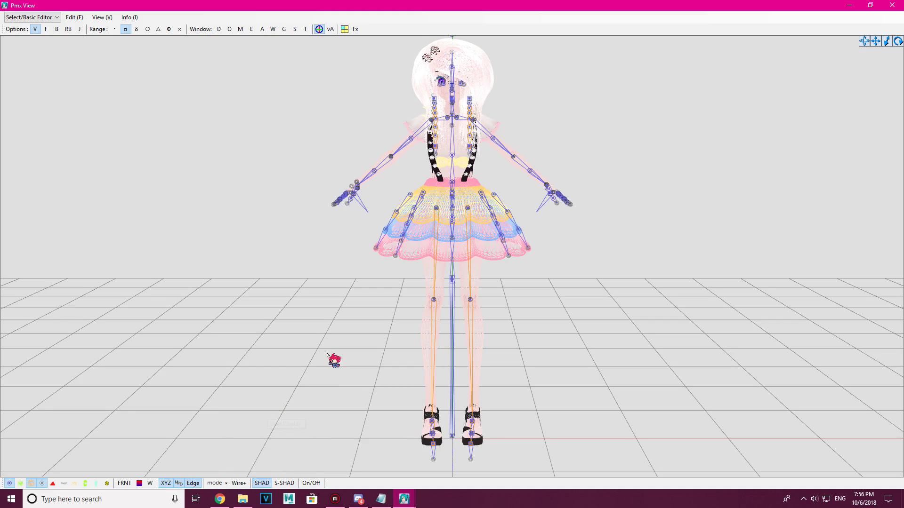
{"action": "right_click_drag", "start_coordinate": [328, 356], "coordinate": [347, 357]}
{"action": "key", "text": "f"}
Switch the display mode to Weight, inspect the model with the wireframe overlay, and return to Solid mode.
{"action": "left_click", "coordinate": [217, 483]}
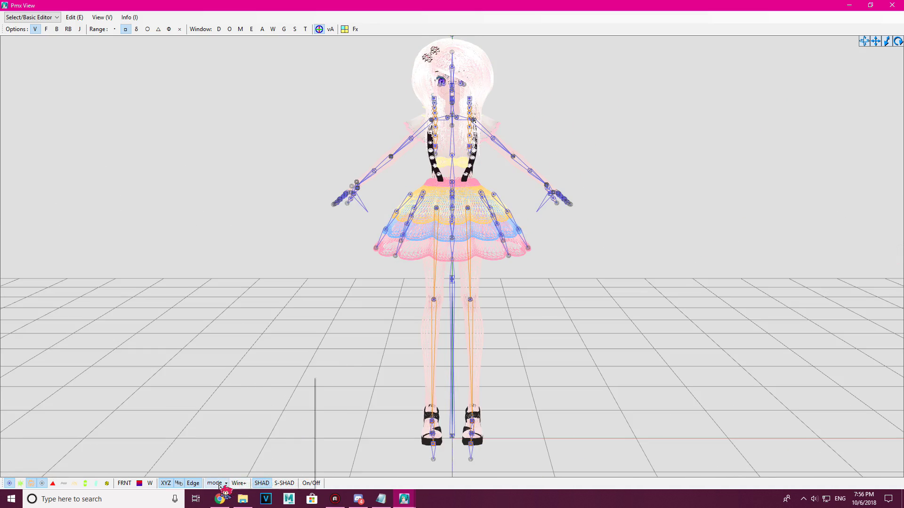
{"action": "left_click", "coordinate": [262, 429]}
{"action": "right_click_drag", "start_coordinate": [349, 422], "coordinate": [375, 423]}
{"action": "key", "text": "Home"}
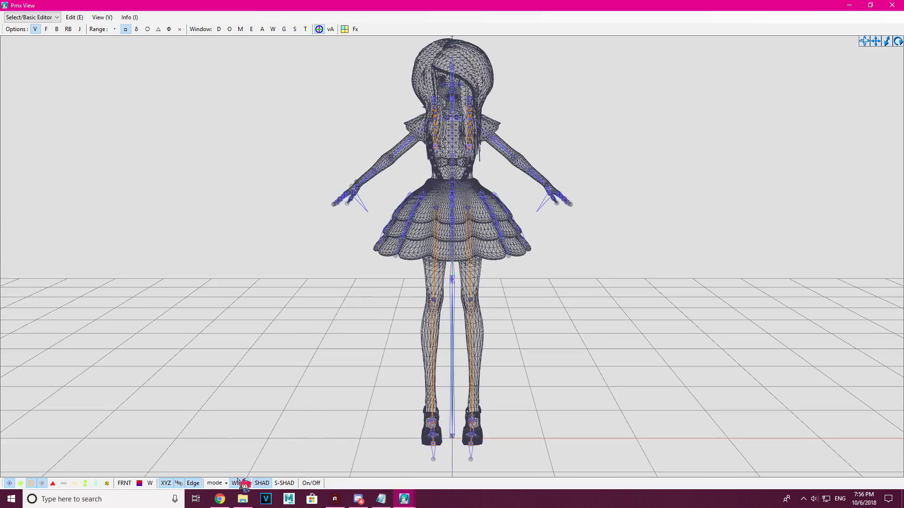
{"action": "left_click", "coordinate": [216, 484]}
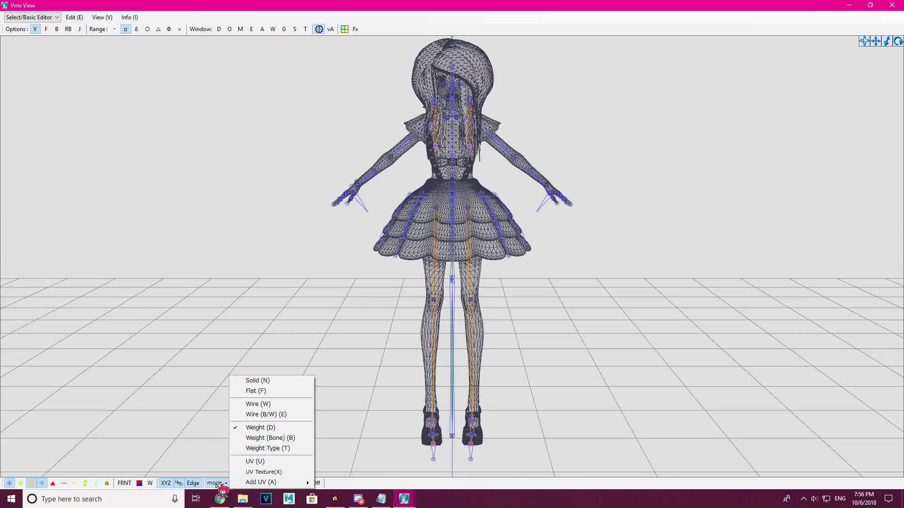
{"action": "left_click", "coordinate": [272, 381]}
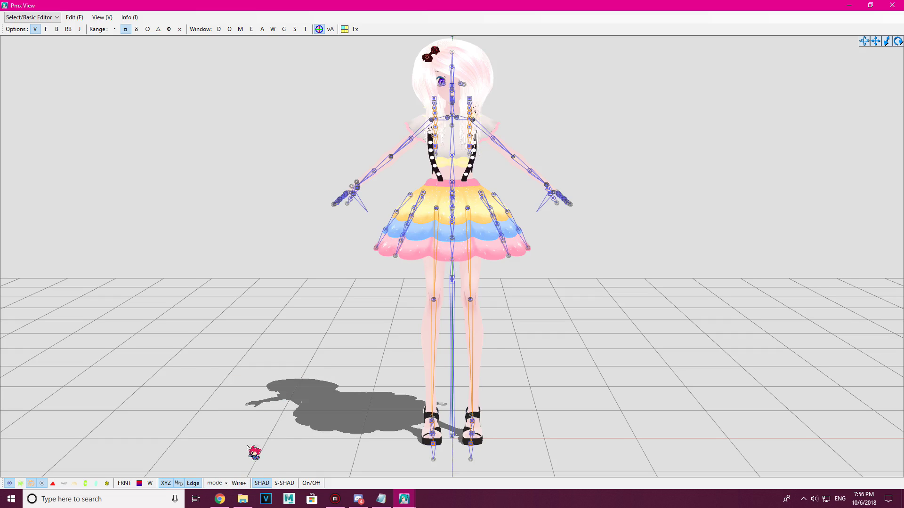
Overlay the Wire+ mesh lines on the solid model, inspect them, and turn the overlay off.
{"action": "left_click", "coordinate": [239, 483]}
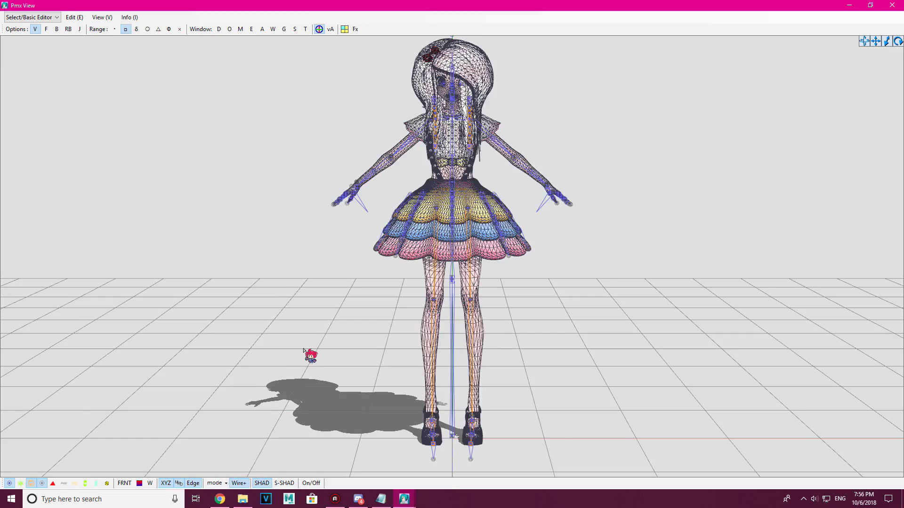
{"action": "mouse_move", "coordinate": [311, 355]}
{"action": "right_mouse_down"}
{"action": "mouse_move", "coordinate": [339, 357]}
{"action": "mouse_move", "coordinate": [273, 351]}
{"action": "mouse_move", "coordinate": [301, 353]}
{"action": "right_mouse_up"}
{"action": "left_click", "coordinate": [239, 483]}
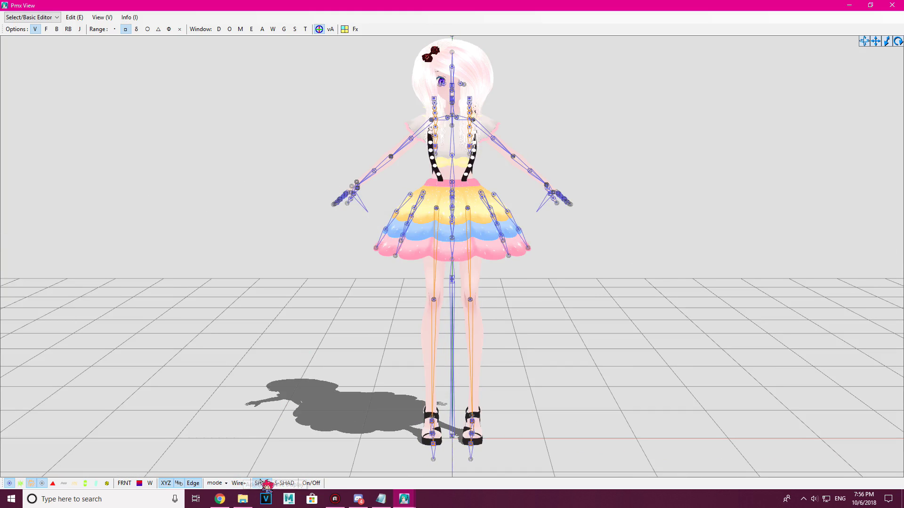
Turn the model's ground shadow off and on, and toggle the S-SHAD option on and off.
{"action": "left_click", "coordinate": [263, 483]}
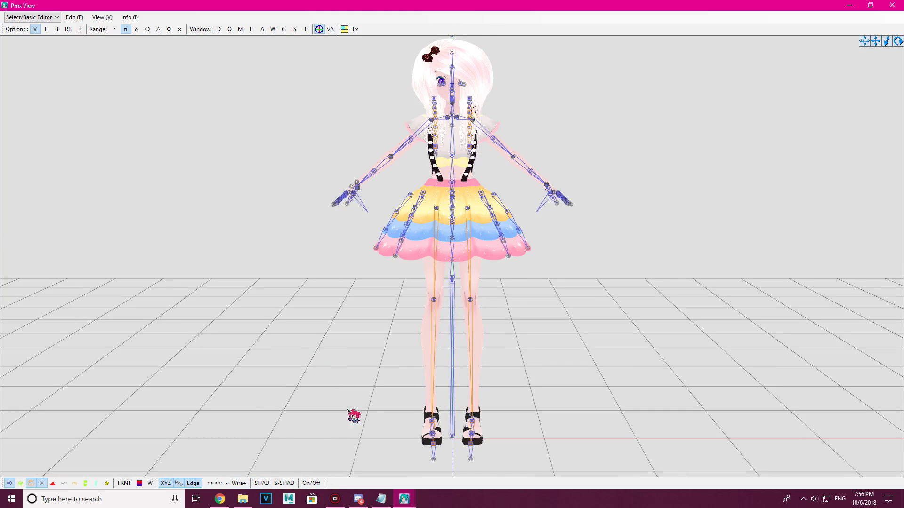
{"action": "left_click", "coordinate": [263, 483]}
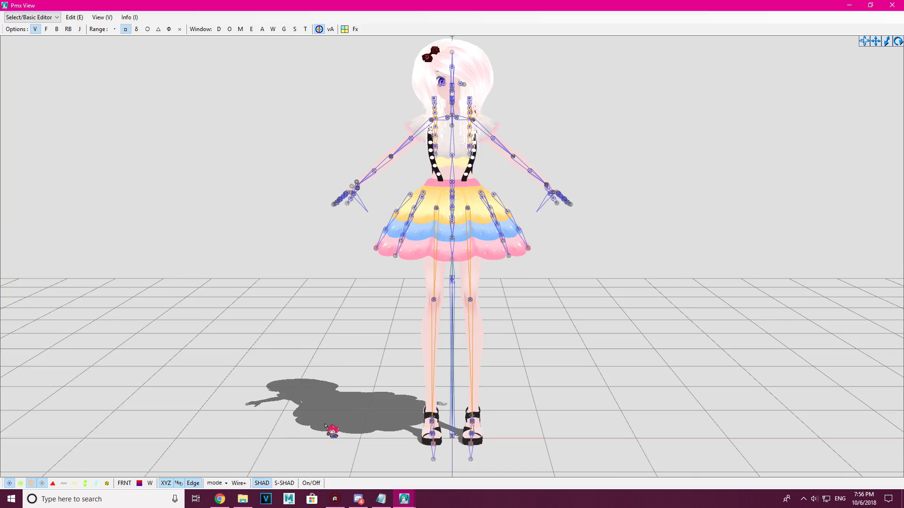
{"action": "left_click", "coordinate": [288, 484]}
{"action": "left_click", "coordinate": [288, 484]}
Switch the view's perspective off and on twice to compare both projections, leaving perspective on.
{"action": "left_click", "coordinate": [315, 484]}
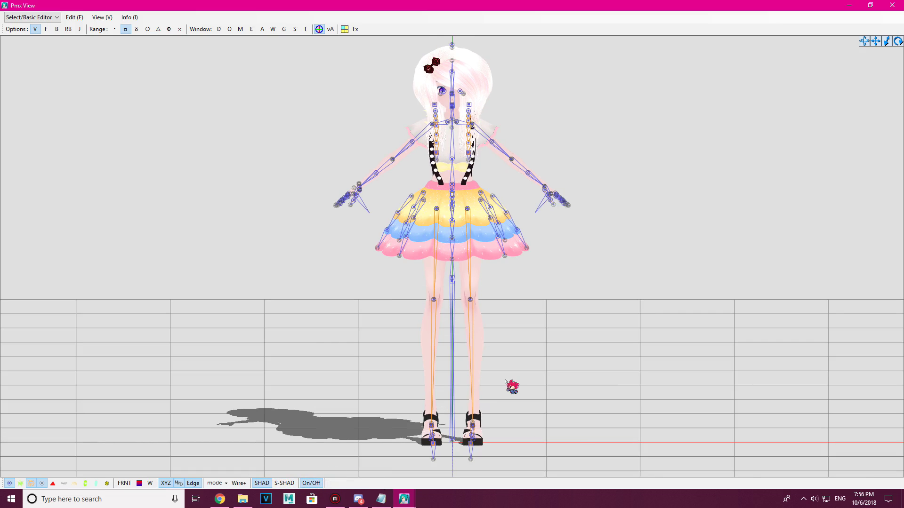
{"action": "left_click", "coordinate": [314, 483]}
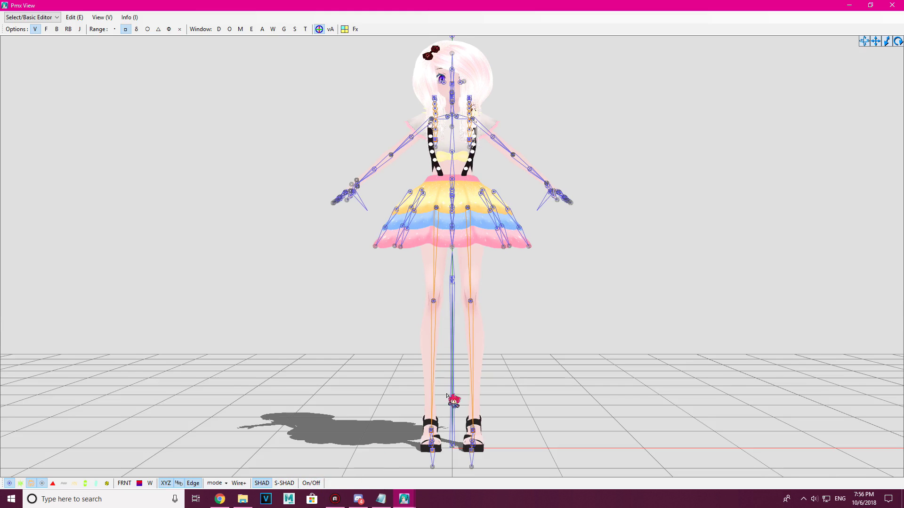
{"action": "left_click", "coordinate": [312, 483]}
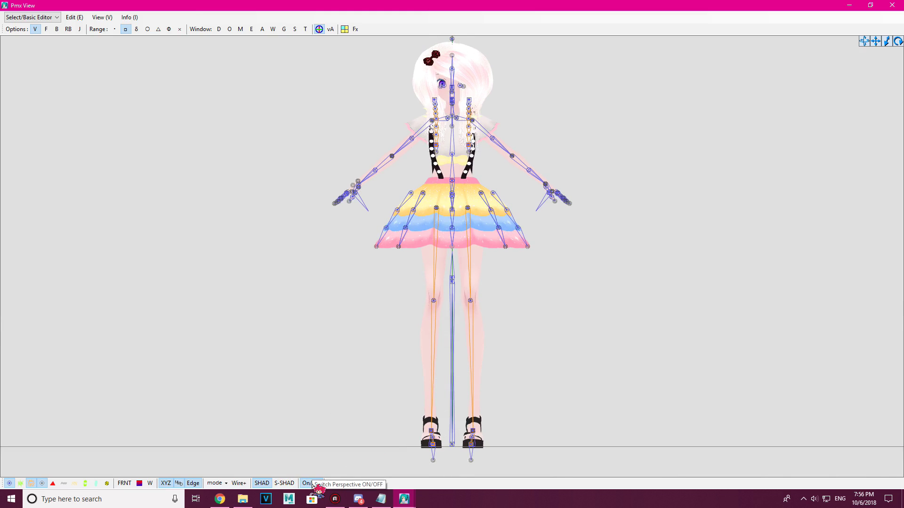
{"action": "left_click", "coordinate": [315, 483]}
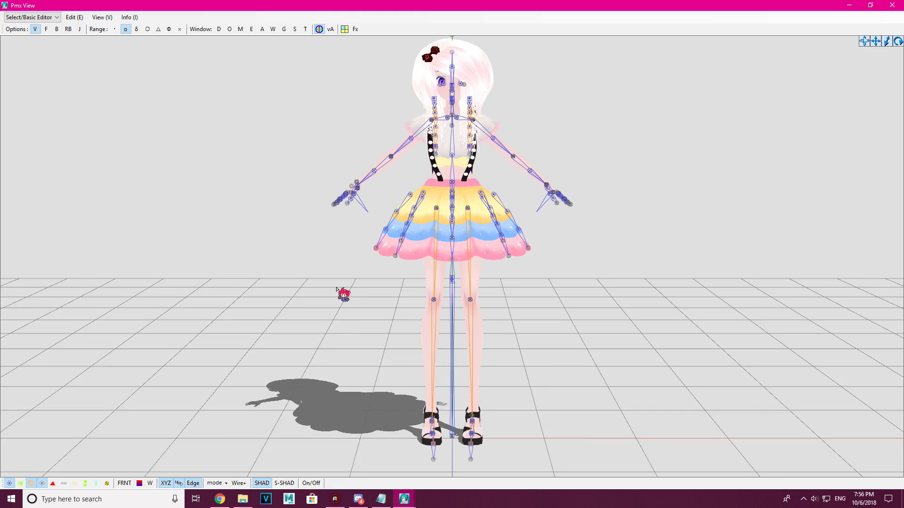
Bring up the main editor window with the model info and return to the model view.
{"action": "mouse_move", "coordinate": [413, 506]}
{"action": "left_click", "coordinate": [387, 458]}
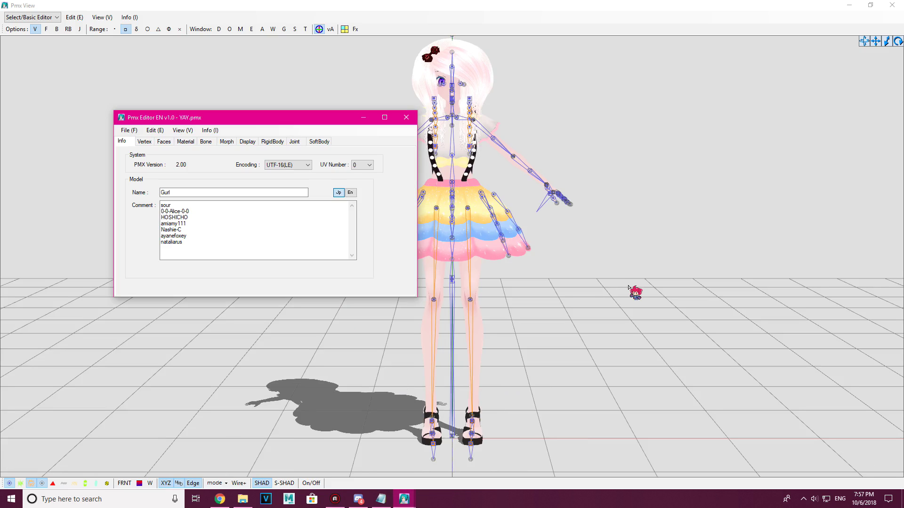
{"action": "left_click", "coordinate": [559, 290]}
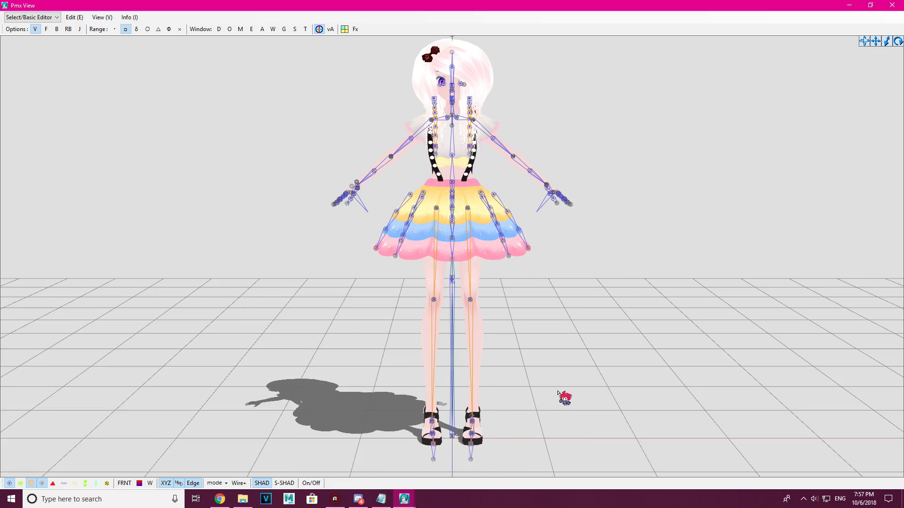